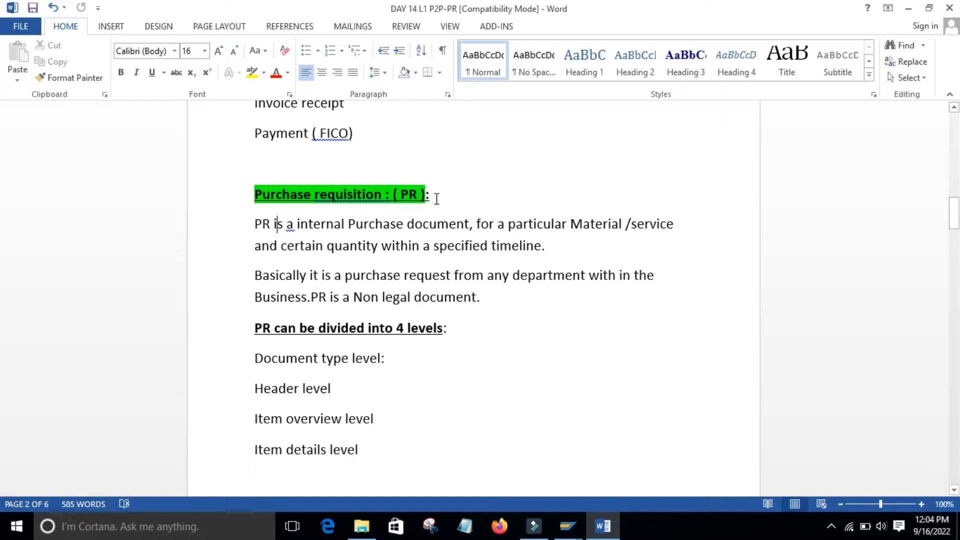
drag(440, 195, 250, 189)
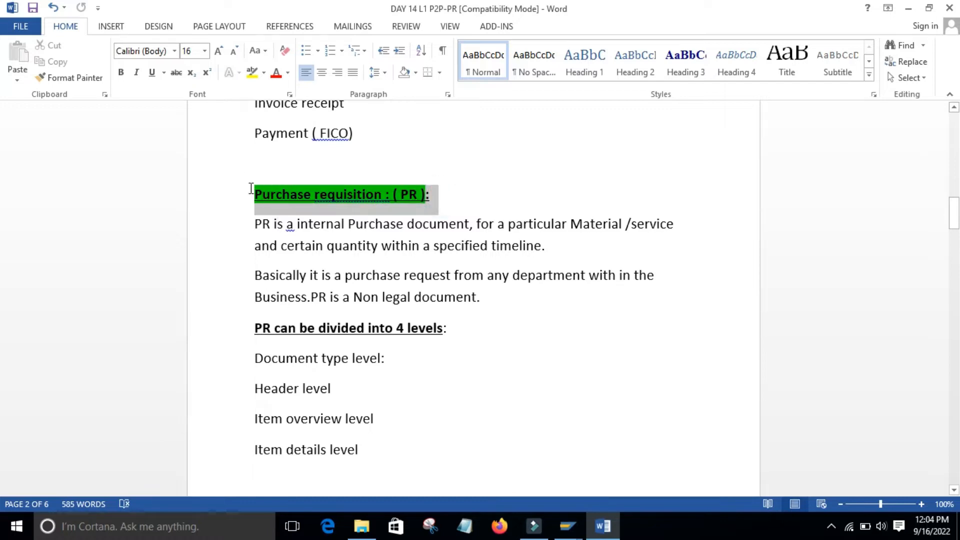
click(515, 363)
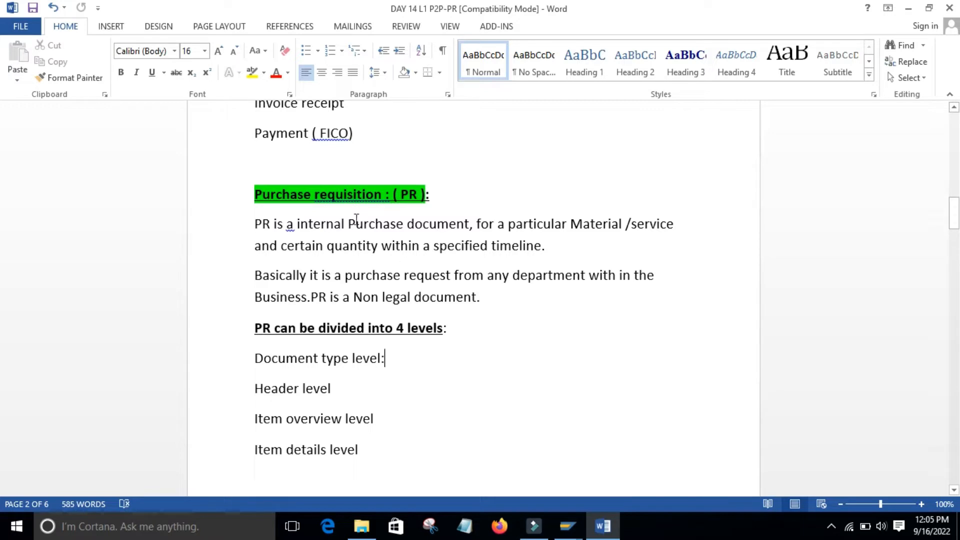
click(502, 354)
Step: Switch to a new blank canvas in Paint
click(73, 530)
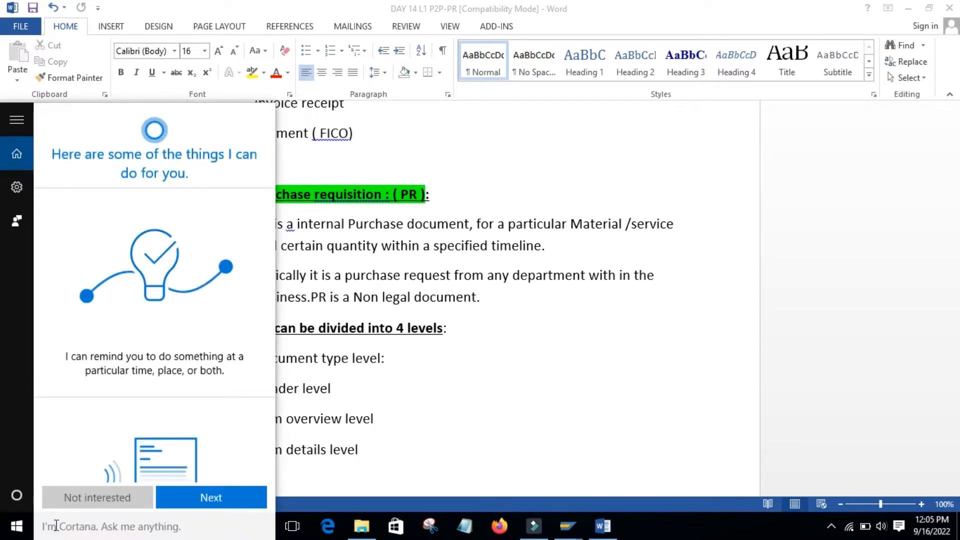
text(paint)
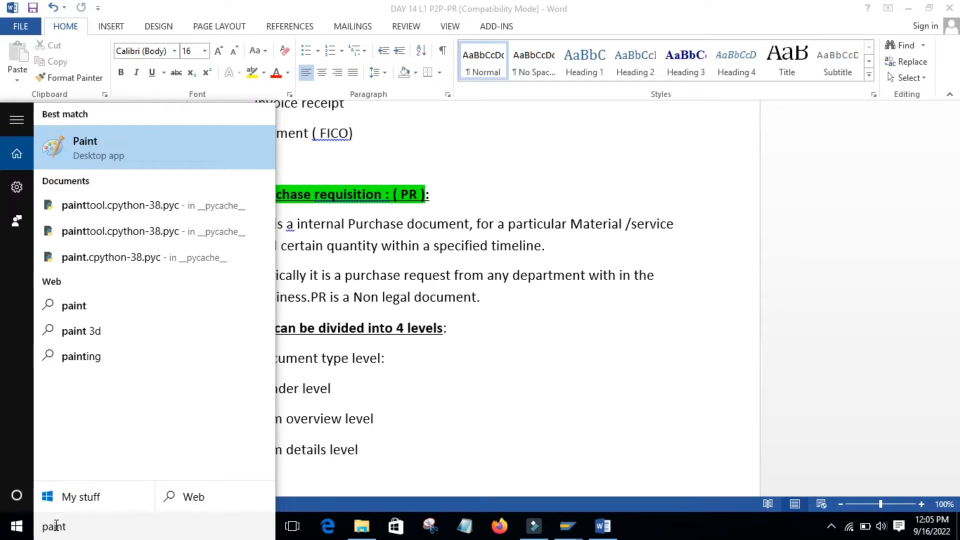
key(Return)
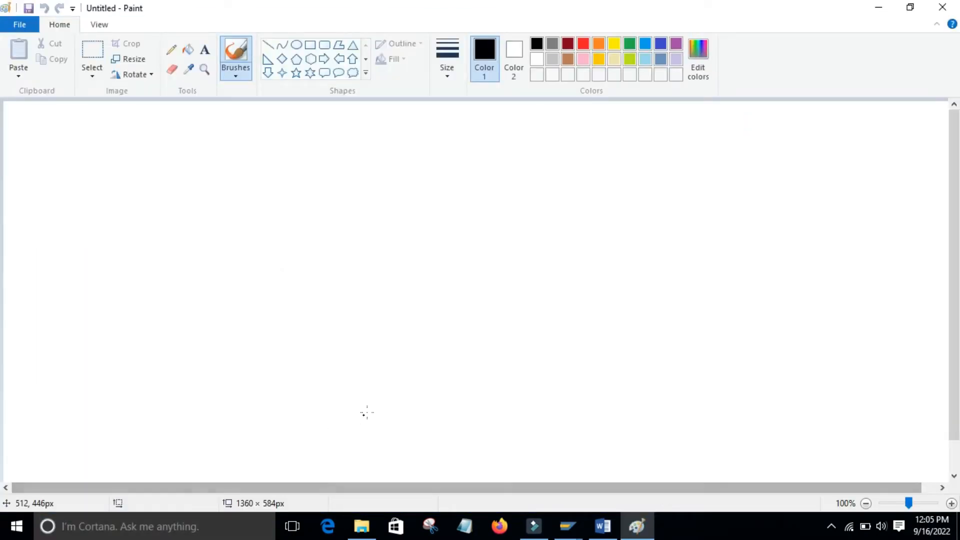
Step: Add the black text "Requiremet for Material or Service" in the upper-left area of the canvas
click(204, 49)
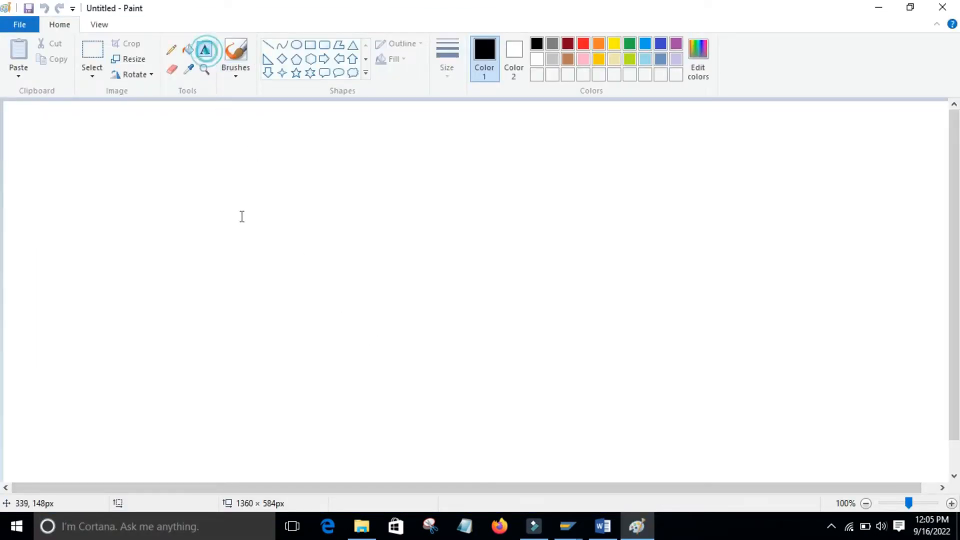
drag(135, 182, 184, 197)
text(Re)
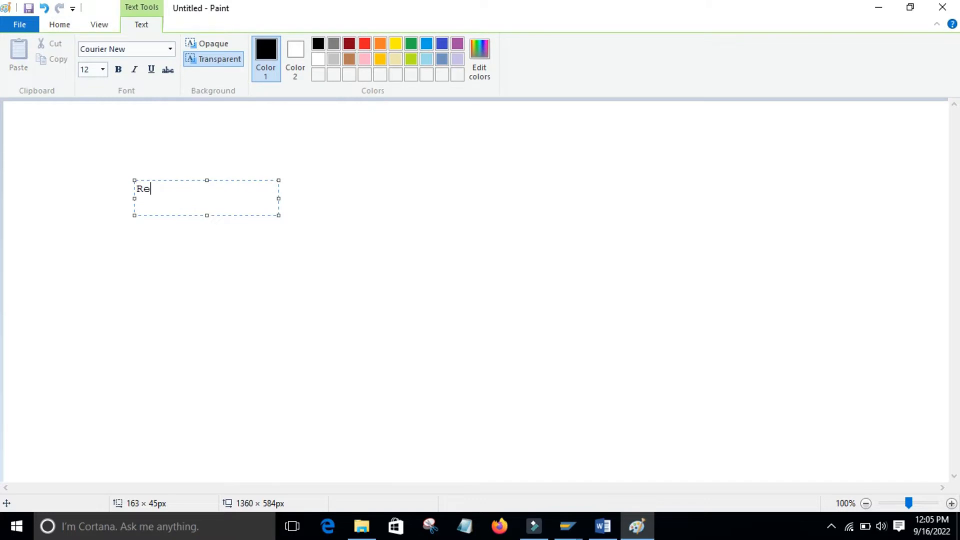
text(quiren)
key(BackSpace)
text(met)
text(for Material or Se)
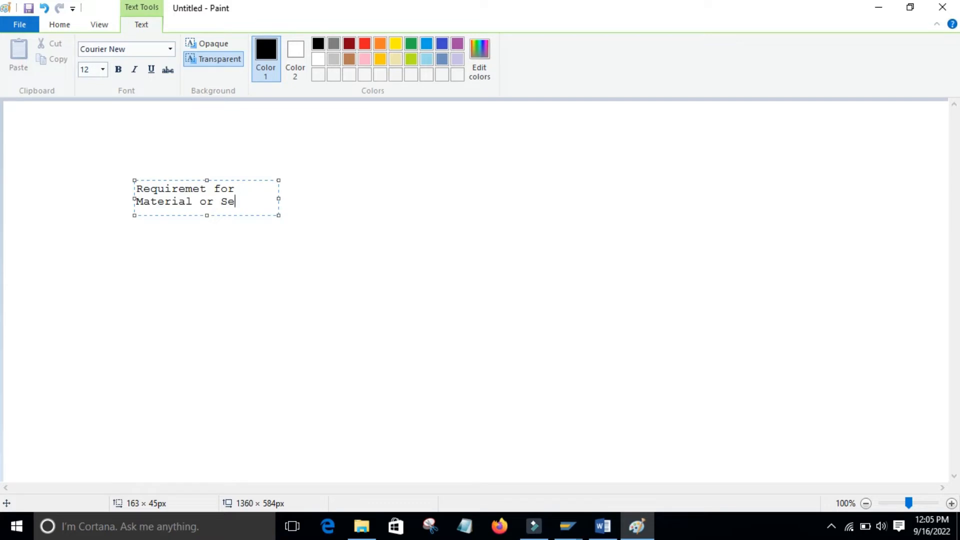
text(rvice)
click(243, 256)
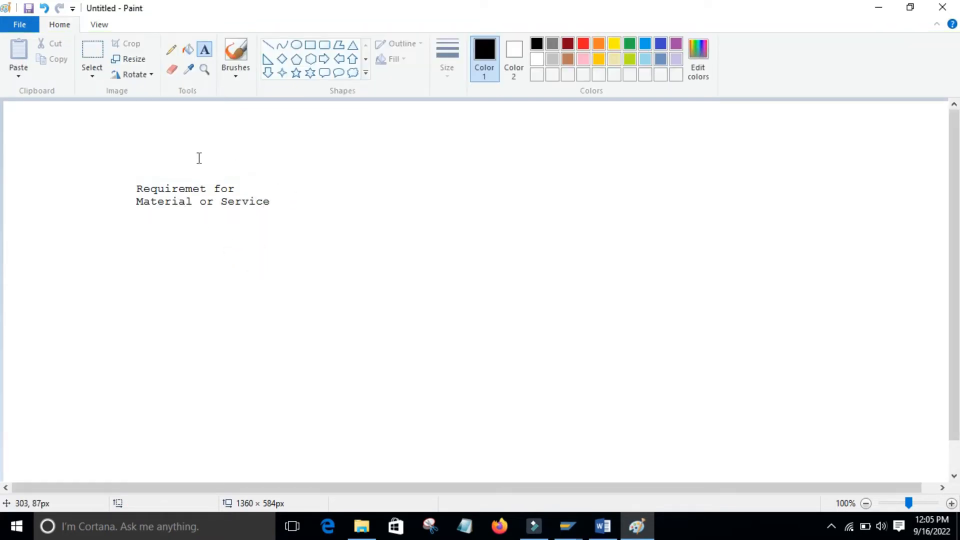
Step: Draw three dark red rectangles in a row below the text, the second about 81 × 93 px and the third about 91 × 100 px
click(567, 43)
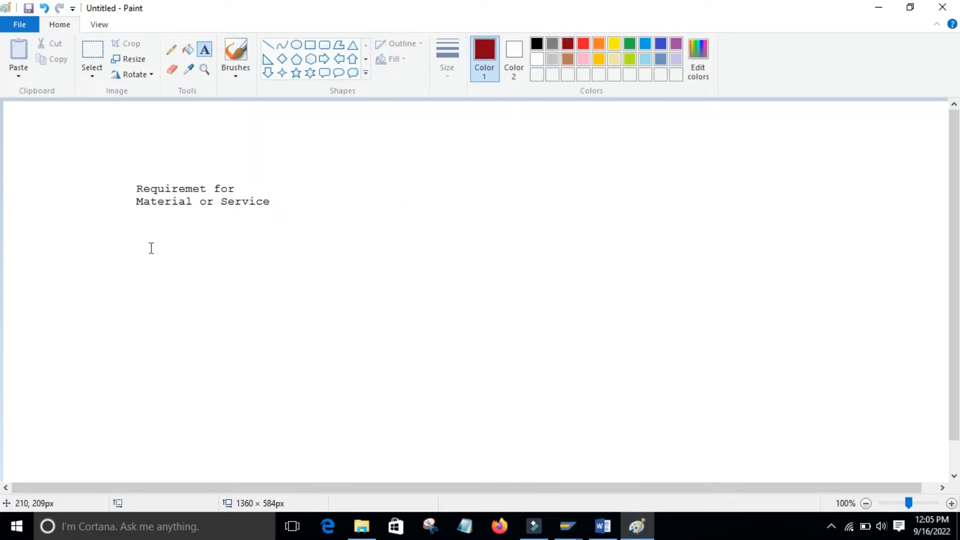
click(310, 45)
drag(131, 246, 184, 308)
drag(186, 246, 255, 312)
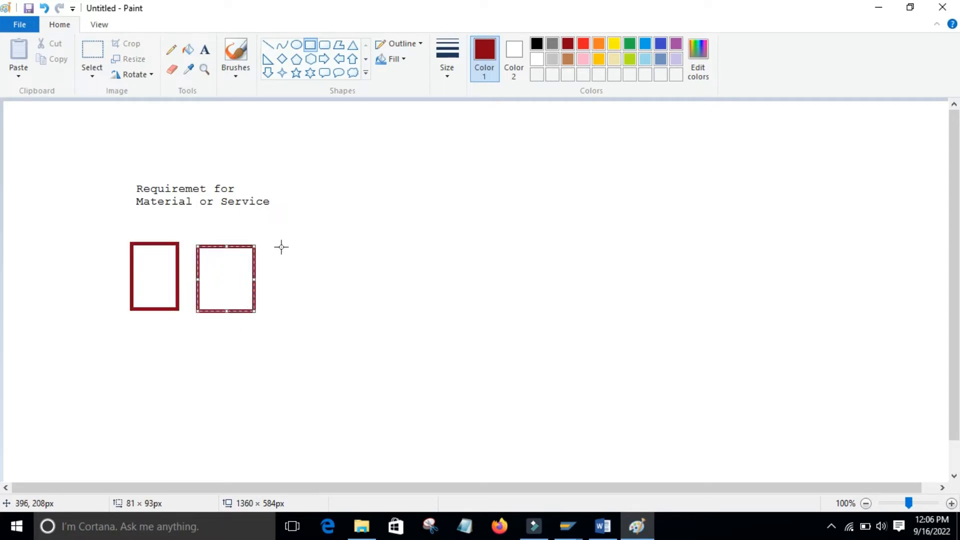
drag(280, 243, 344, 315)
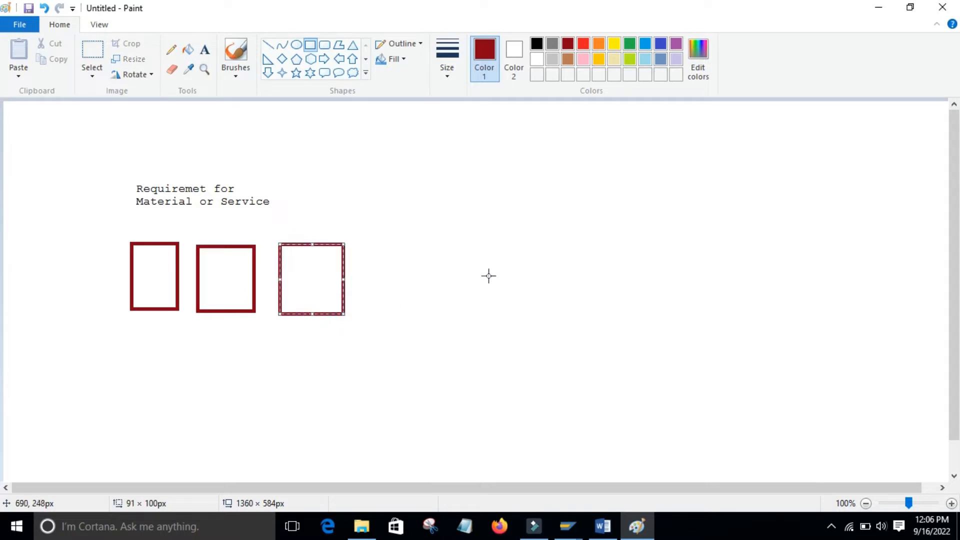
Step: Recolour the third rectangle yellow and move it farther to the right, away from the two dark red ones
click(614, 44)
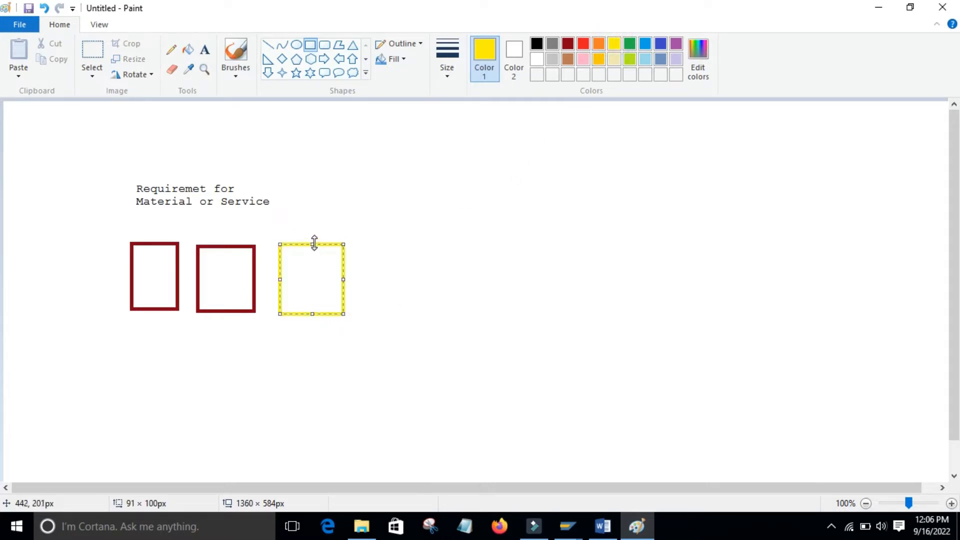
mouse_move(328, 248)
mouse_down()
mouse_move(560, 253)
mouse_move(559, 236)
mouse_move(465, 252)
mouse_up()
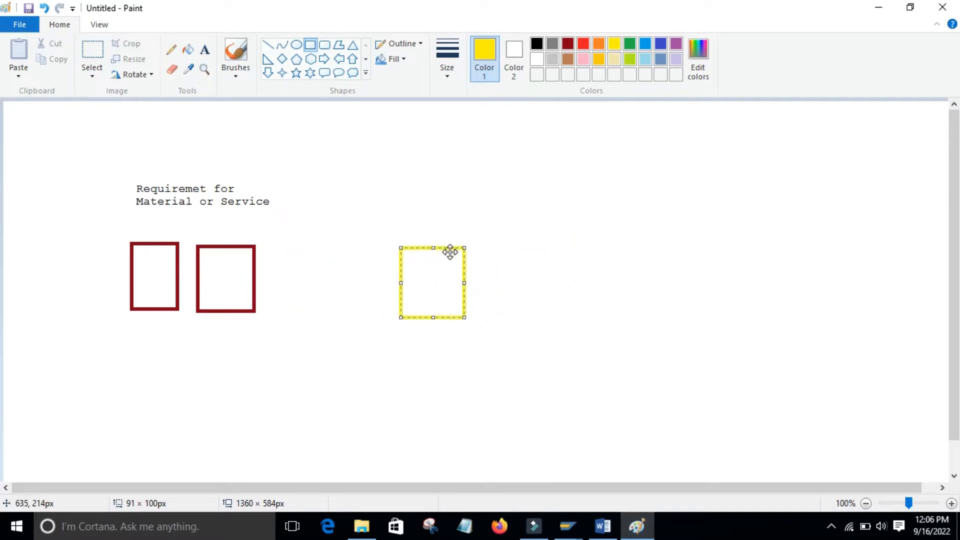
click(528, 228)
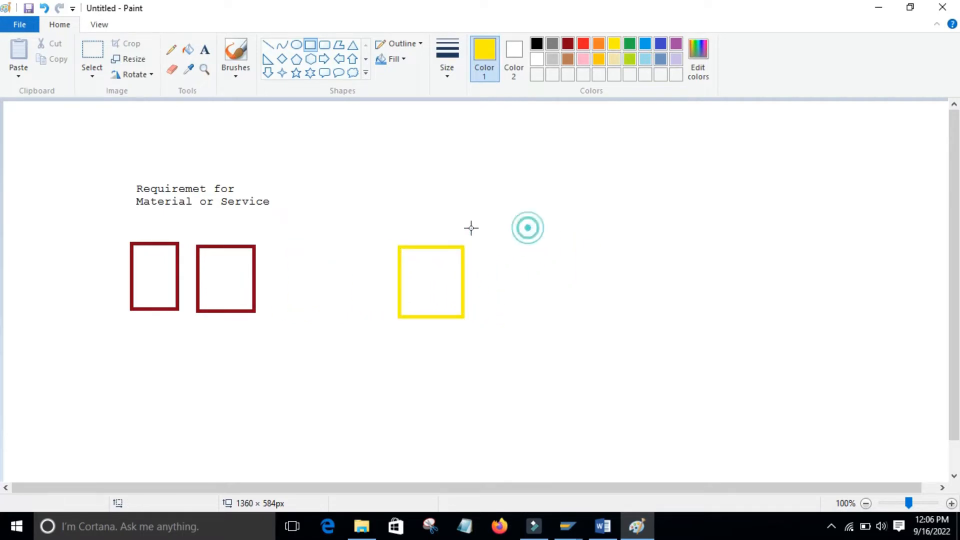
Step: Add the label "Purchase Dept" above the yellow rectangle and format it in bold black
click(205, 49)
drag(389, 200, 494, 230)
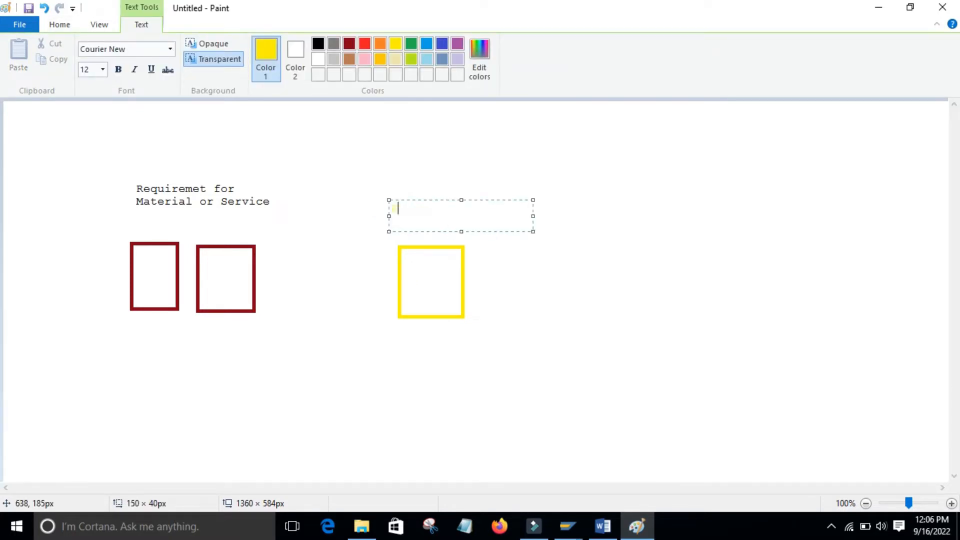
text(Purchase Dept)
drag(505, 210, 362, 212)
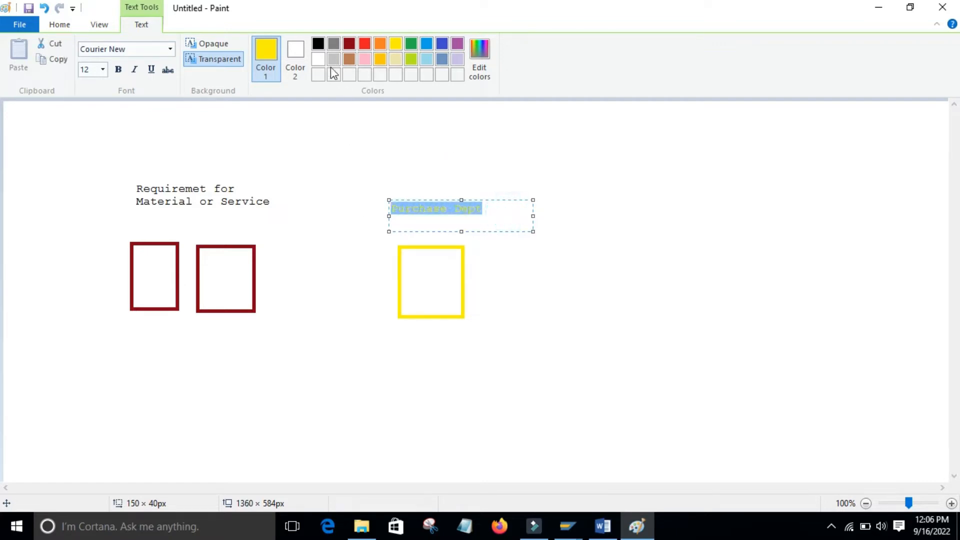
click(318, 43)
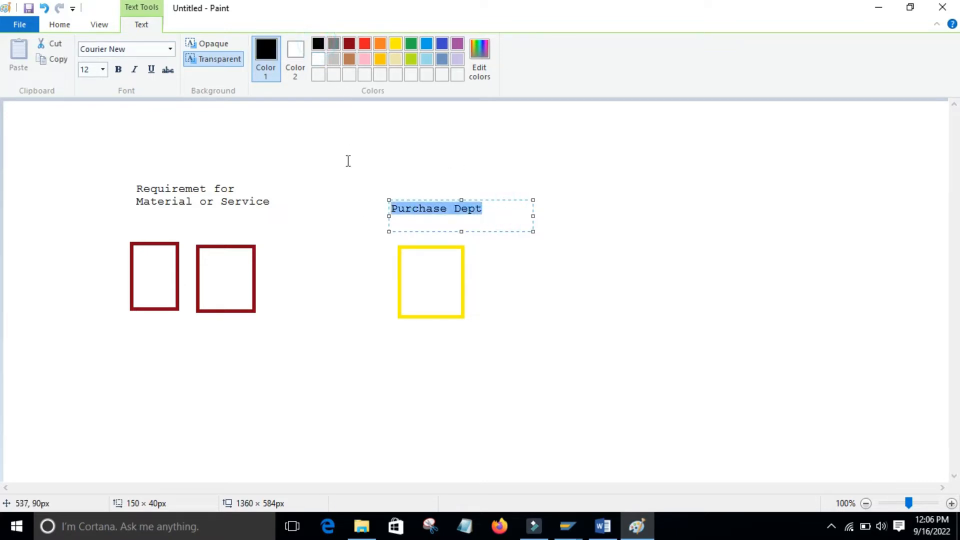
click(119, 70)
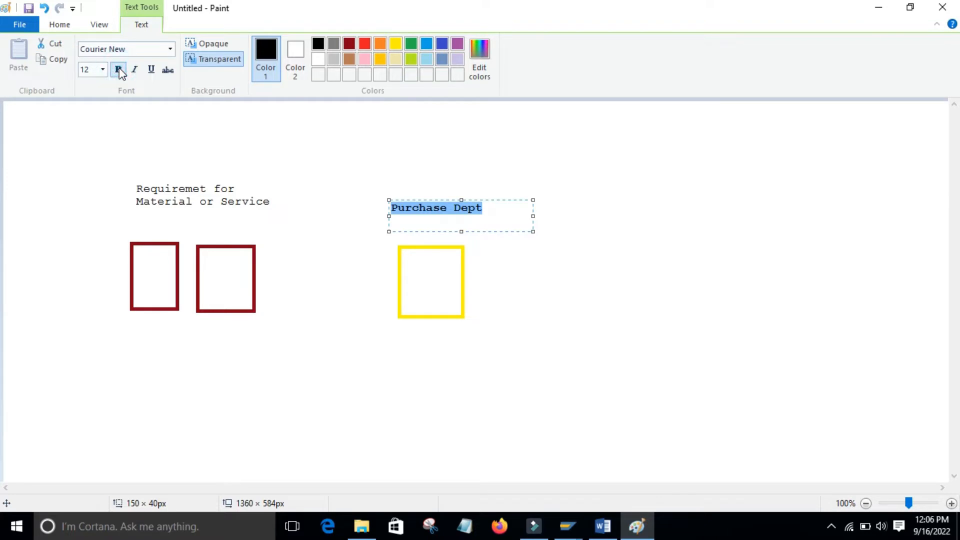
click(266, 225)
click(231, 191)
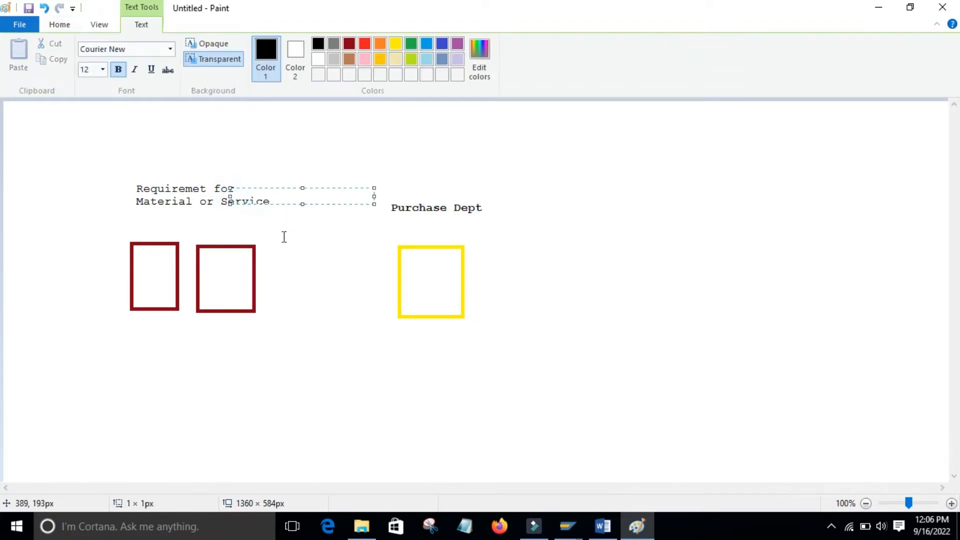
click(284, 237)
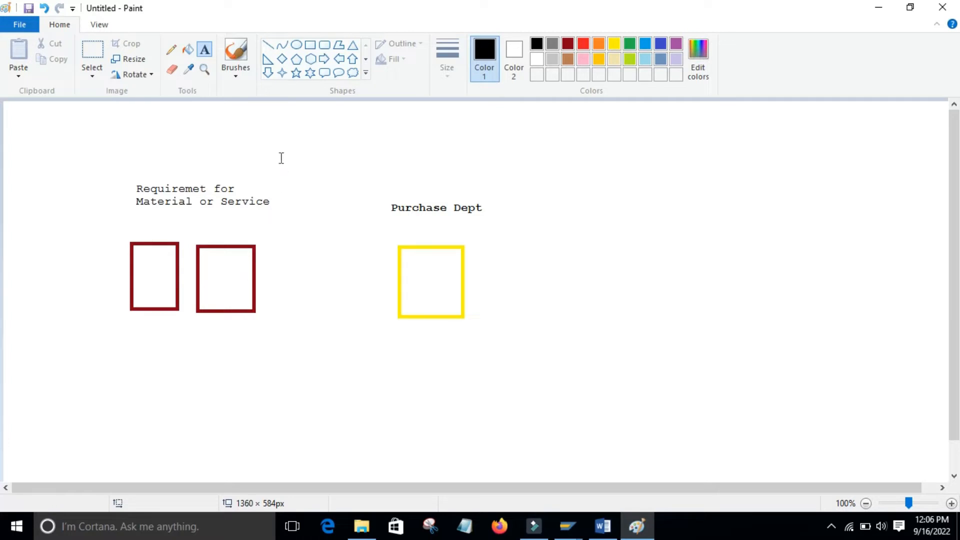
click(271, 46)
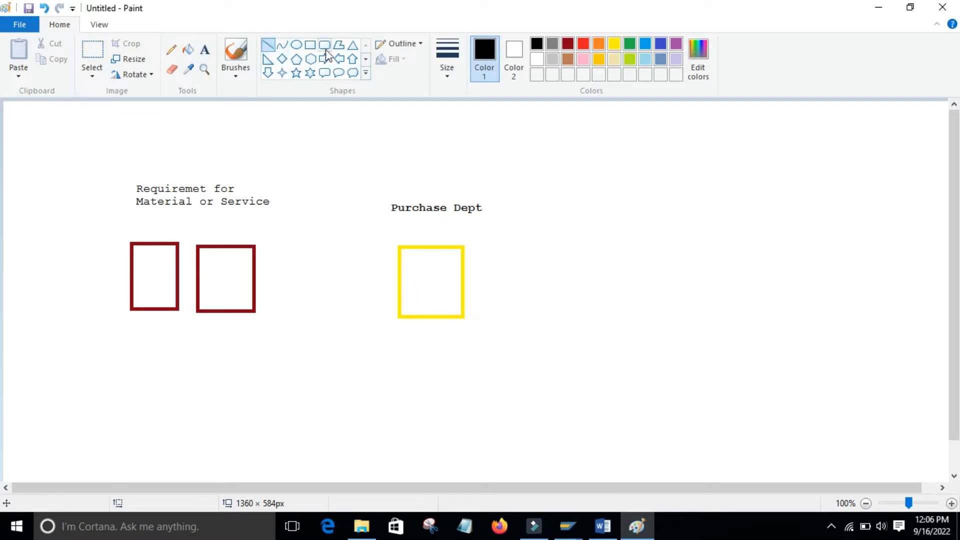
Step: Add the bold black label "User dept1" just below the first dark red rectangle
click(204, 50)
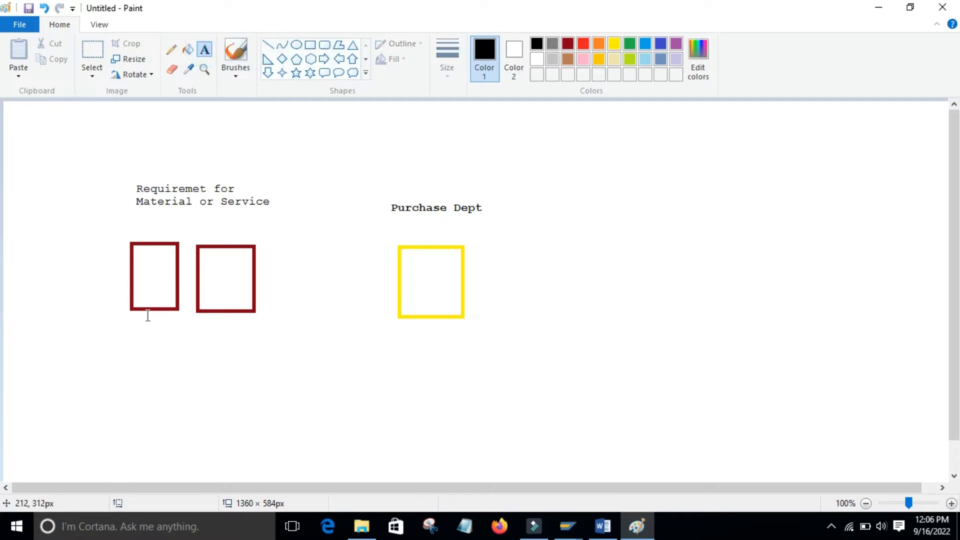
click(141, 269)
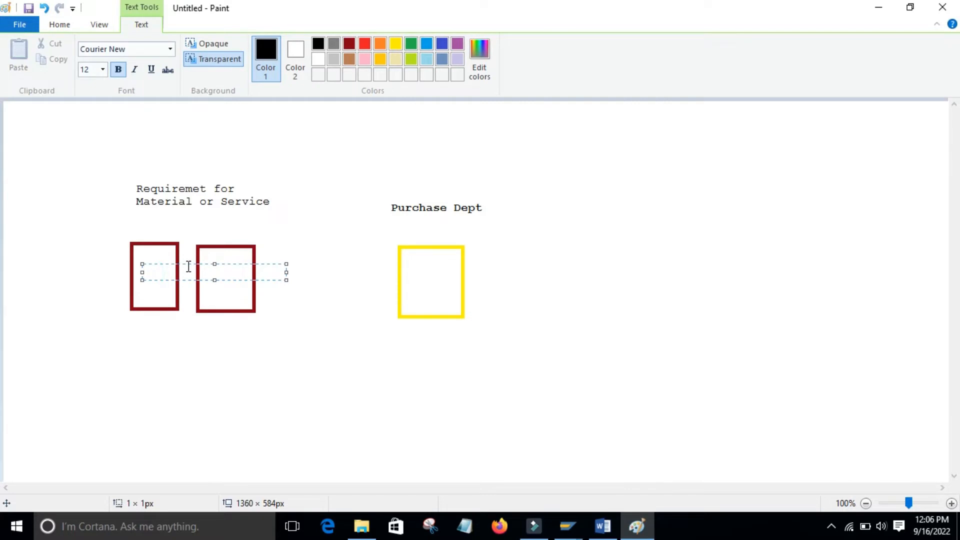
text(User dept1)
drag(188, 263, 152, 315)
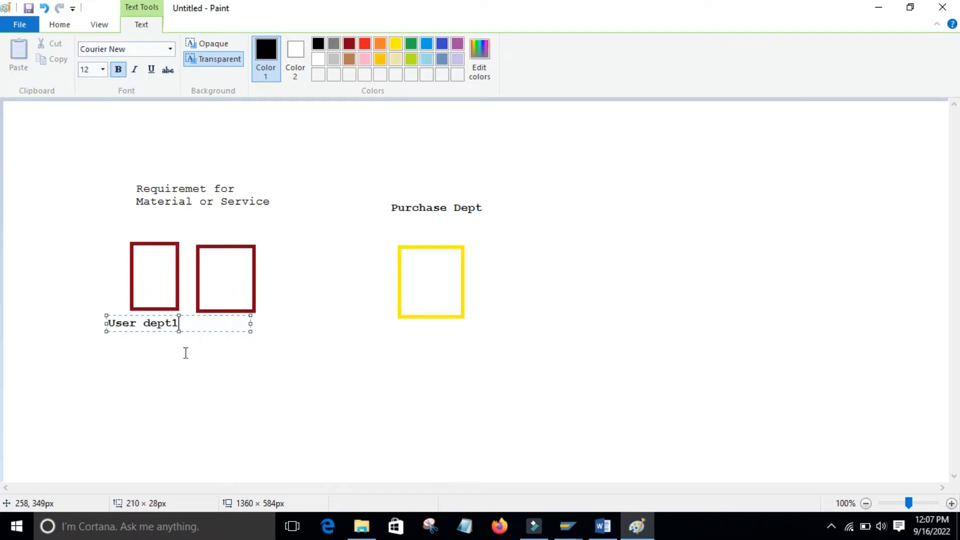
click(186, 368)
click(133, 317)
click(199, 364)
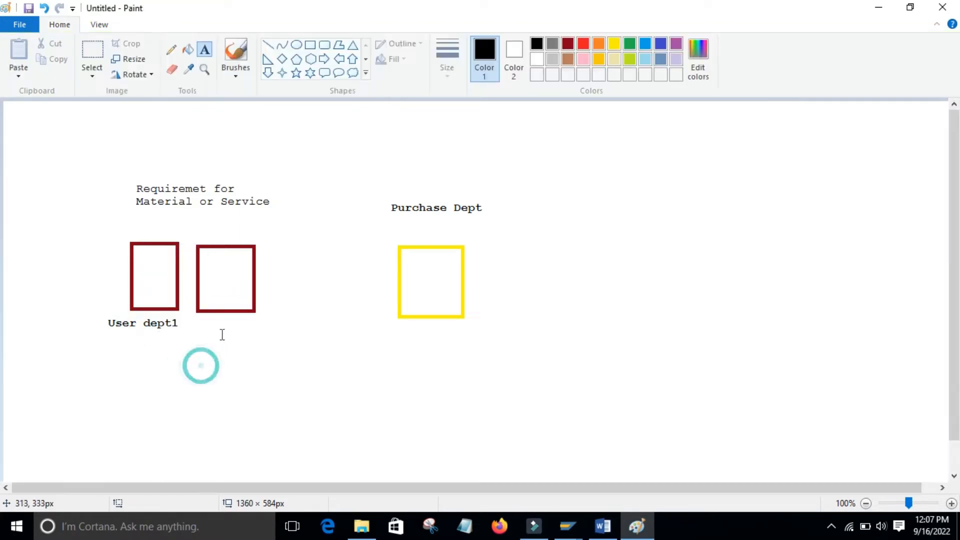
Step: Add the label "User dept - 2" just below the second dark red rectangle
click(194, 323)
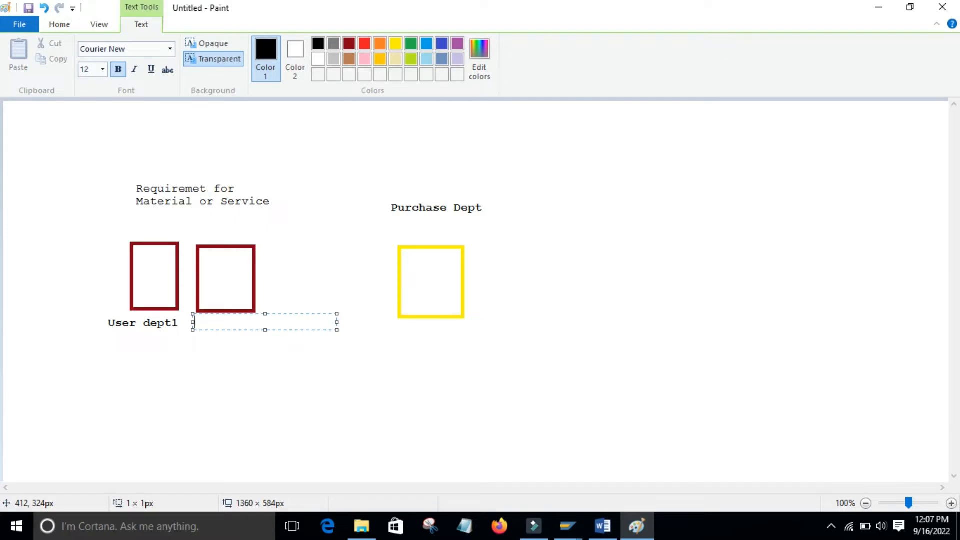
text(User dept - 2)
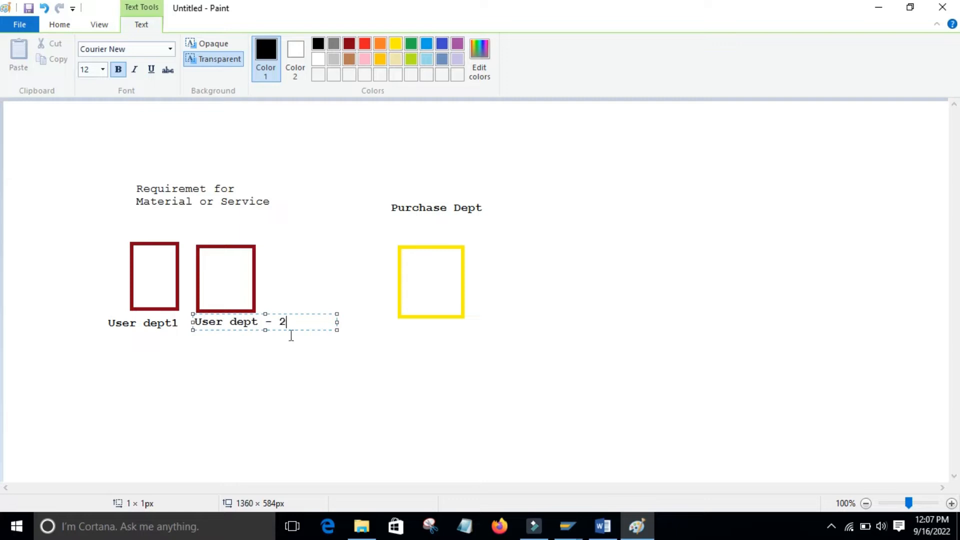
click(272, 381)
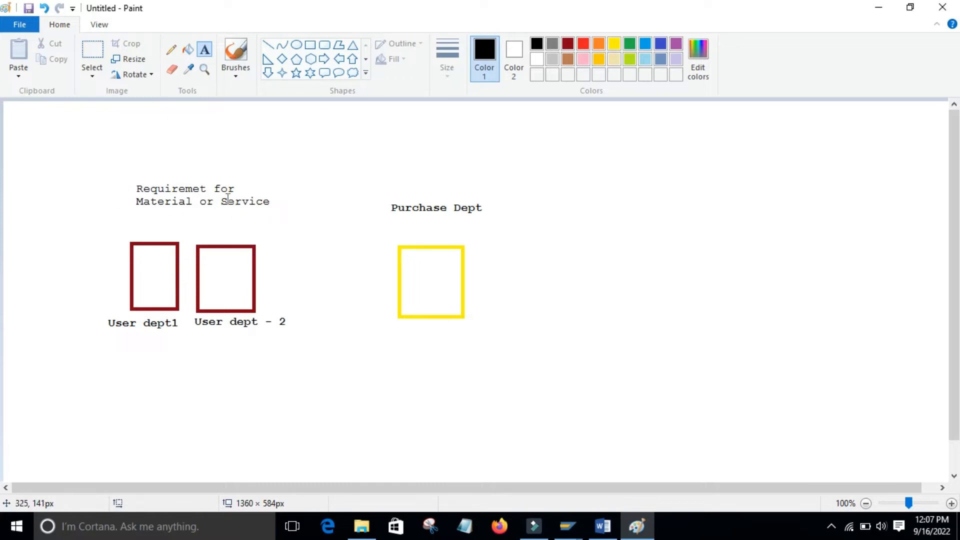
click(268, 47)
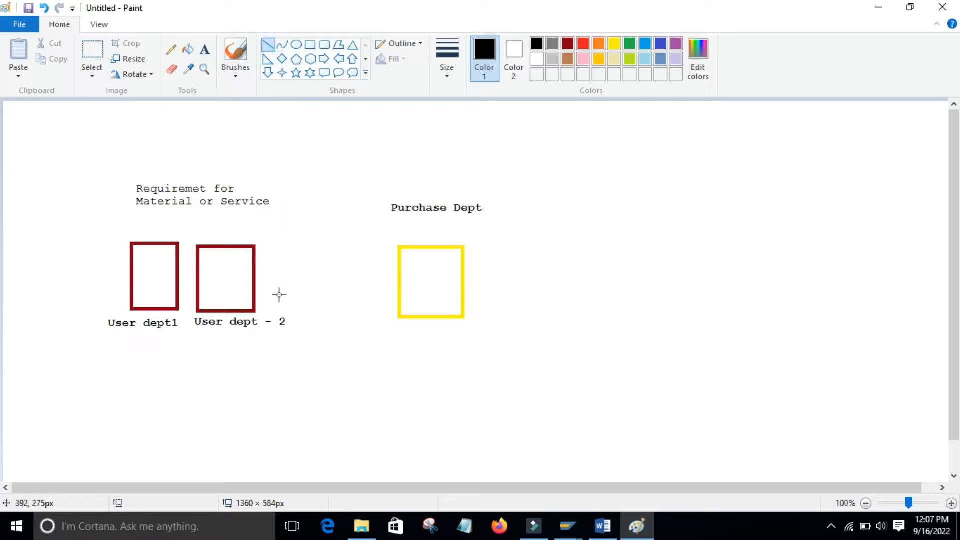
drag(257, 285, 380, 285)
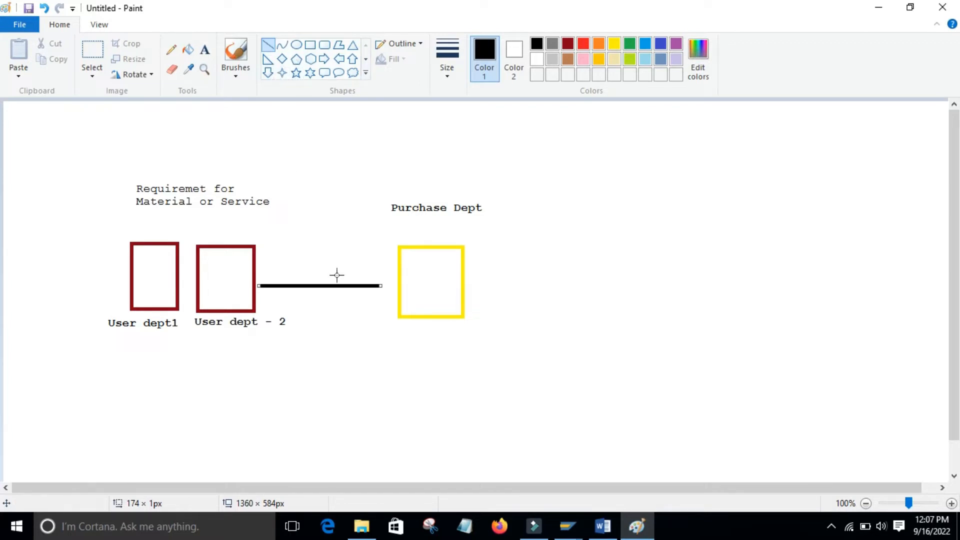
key(ctrl+z)
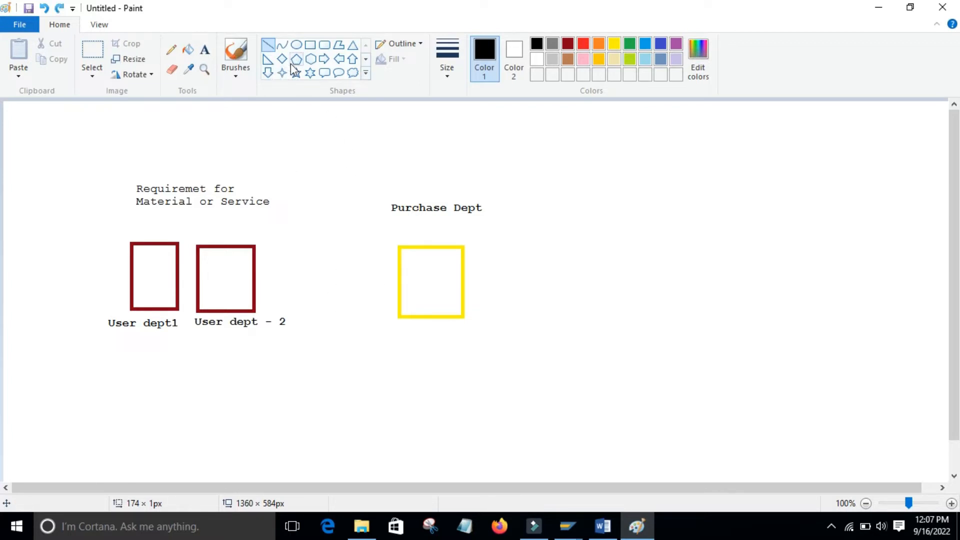
Step: Draw a black right-pointing block arrow about 146 × 45 px between the second dark red rectangle and the yellow rectangle
click(324, 58)
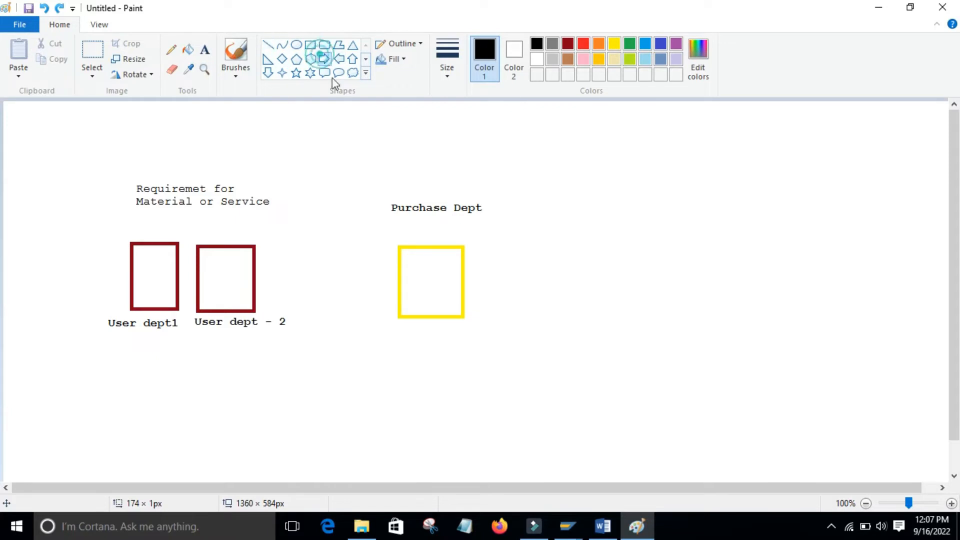
drag(281, 263, 383, 294)
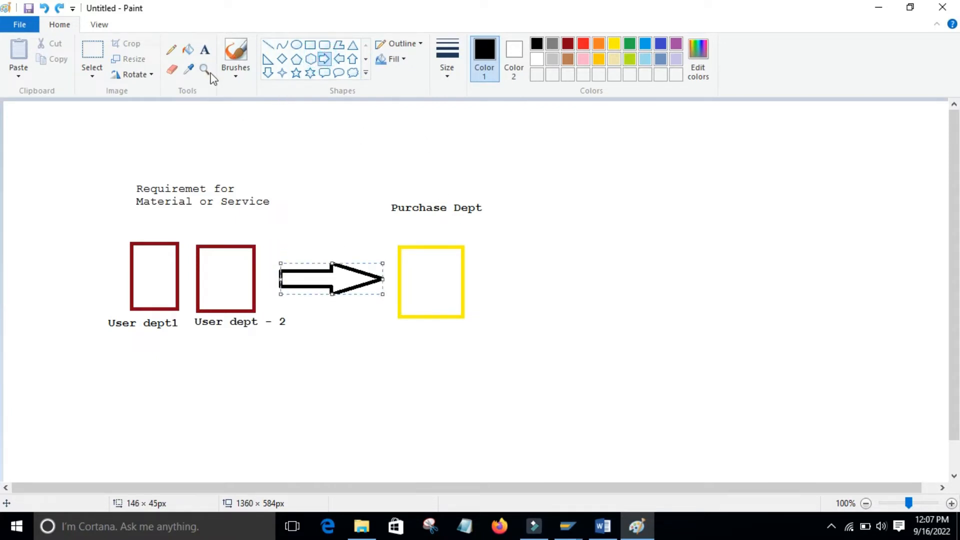
Step: Add the bold black label "PR (Purchase Requisition)" just above the block arrow
click(205, 50)
drag(289, 234, 323, 259)
text(PR)
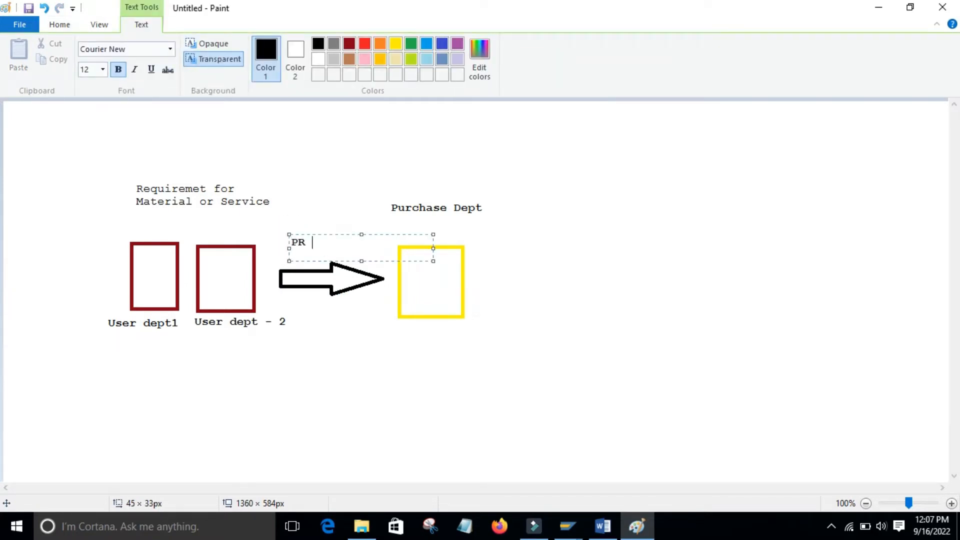
text( (Purchase Req)
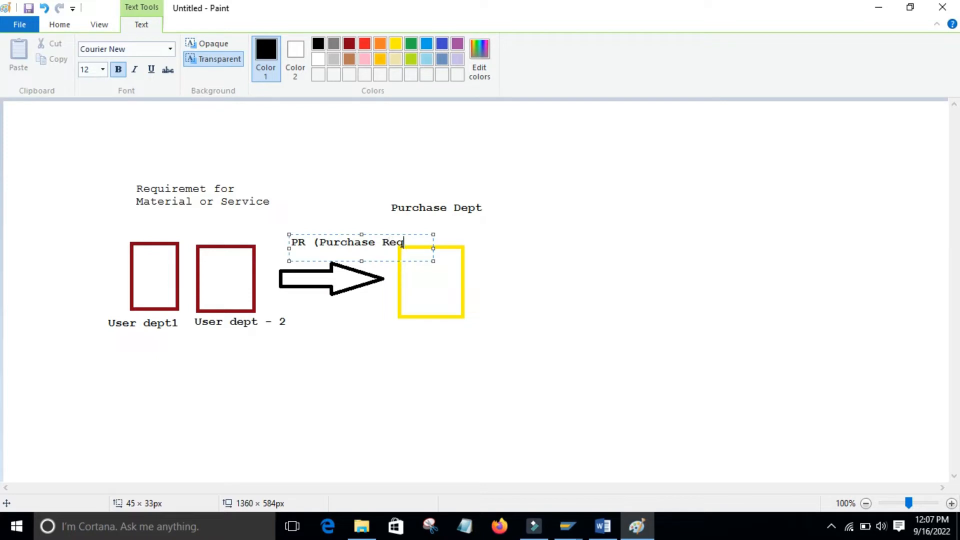
text(uisition)
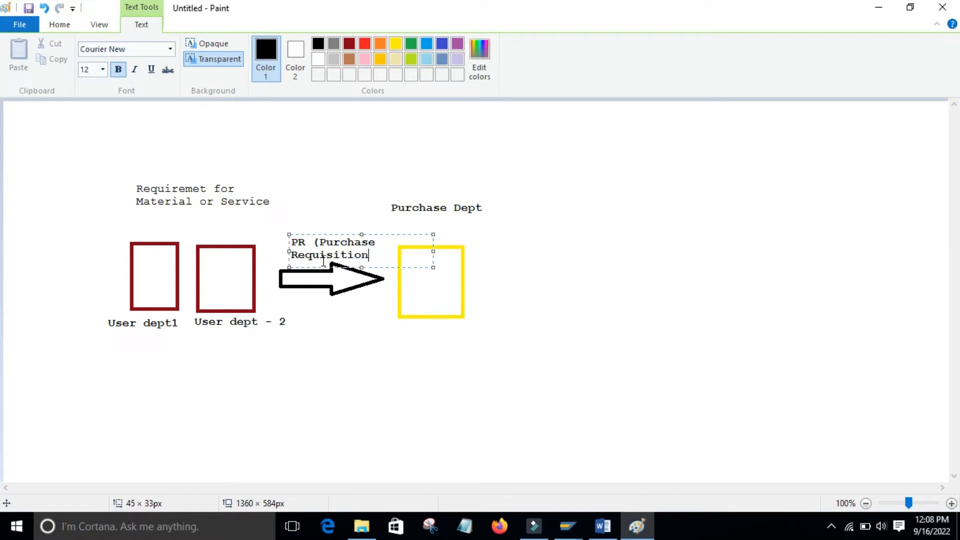
click(514, 441)
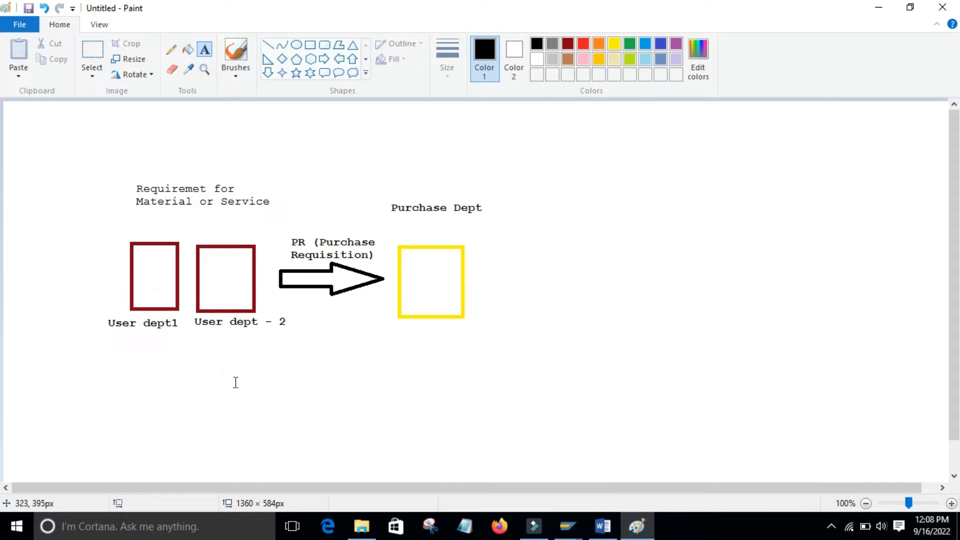
Step: Switch to the Word document and highlight "internal Purchase document" in yellow in the PR definition
click(603, 526)
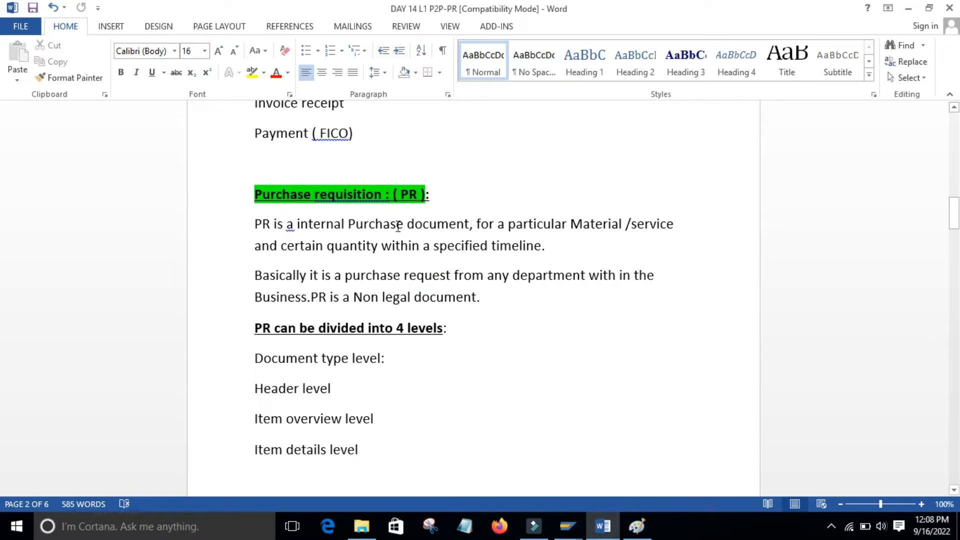
drag(297, 224, 434, 229)
click(435, 226)
drag(297, 224, 420, 225)
click(496, 200)
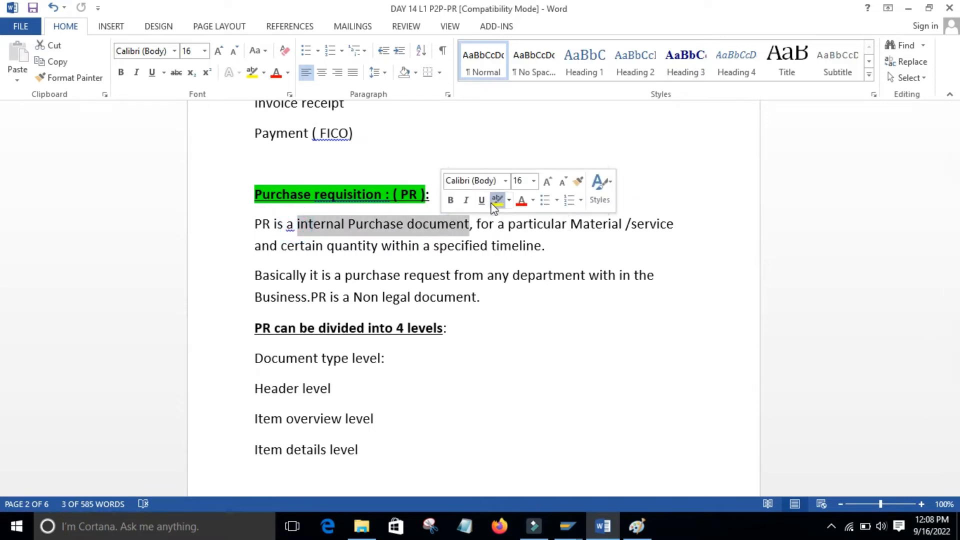
click(491, 358)
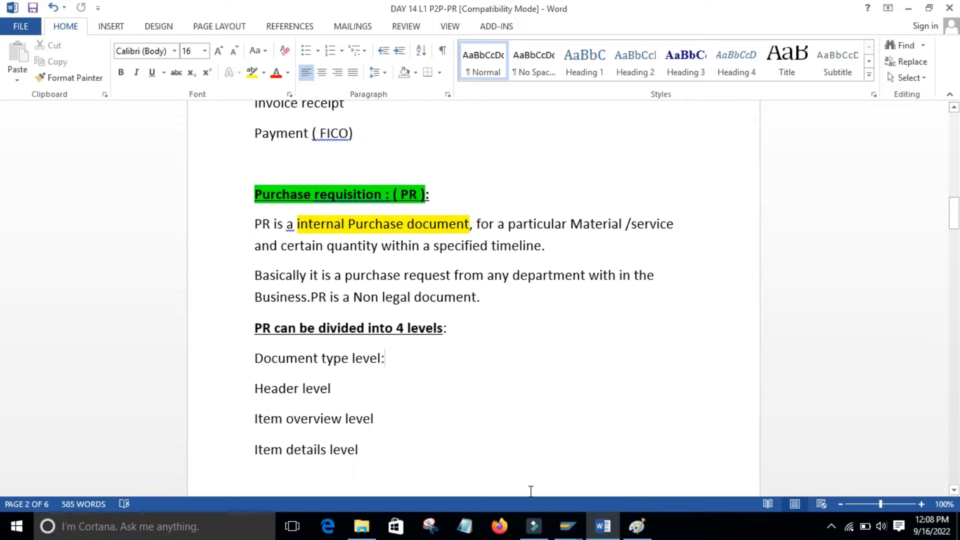
Step: Review the diagram in Paint, and return to Word to view the four PR levels below the definition
click(636, 526)
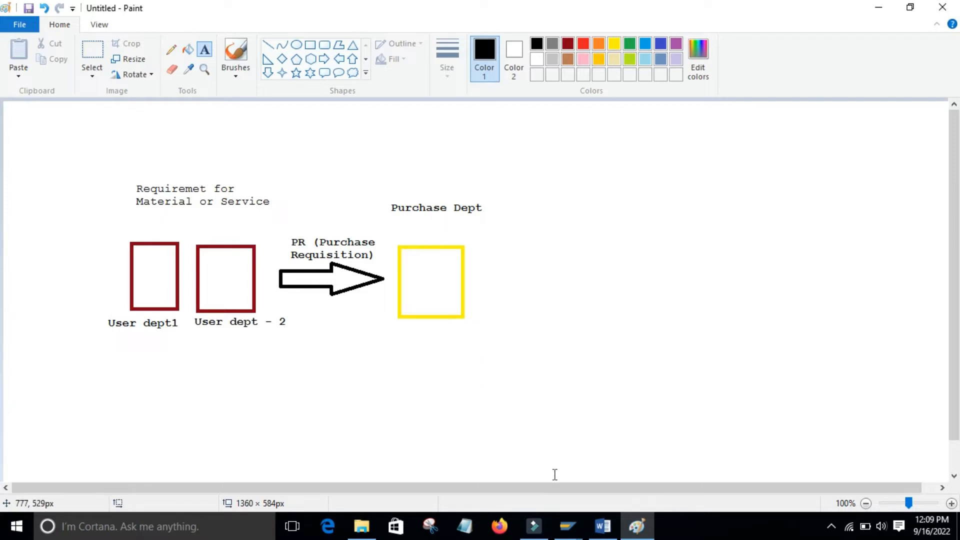
click(602, 526)
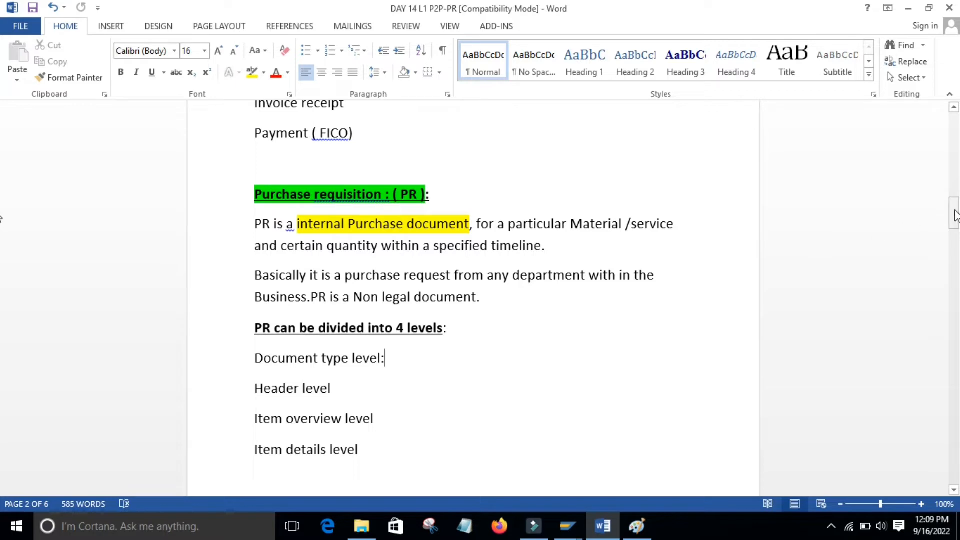
drag(955, 216, 956, 222)
click(378, 364)
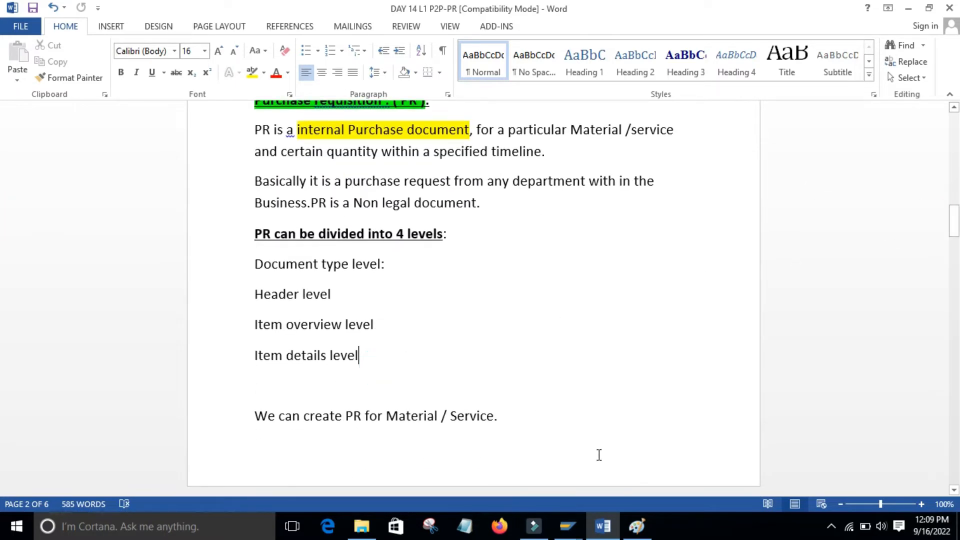
Step: Switch to the SAP Create Purchase Requisition session, try to start a new transaction, and decline the detailed error description
mouse_move(570, 528)
click(599, 470)
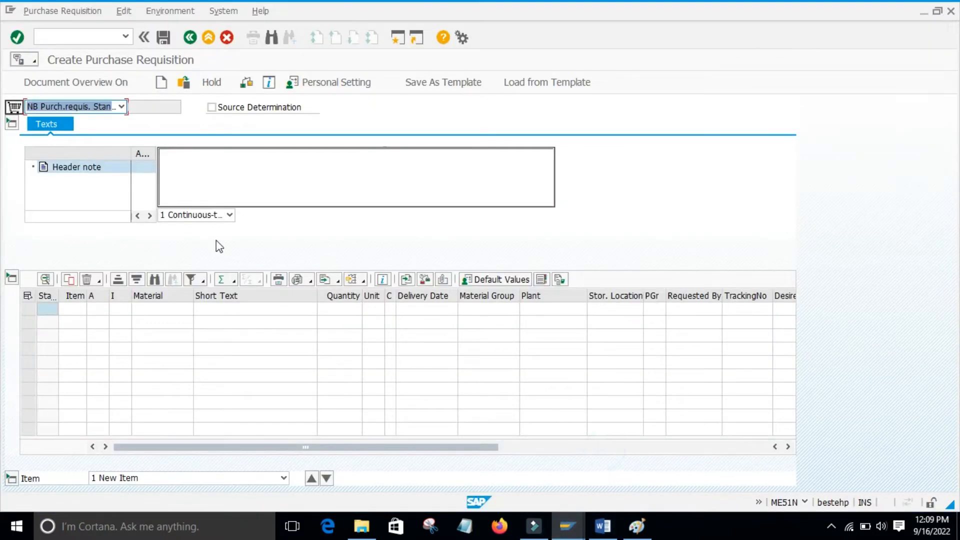
click(50, 37)
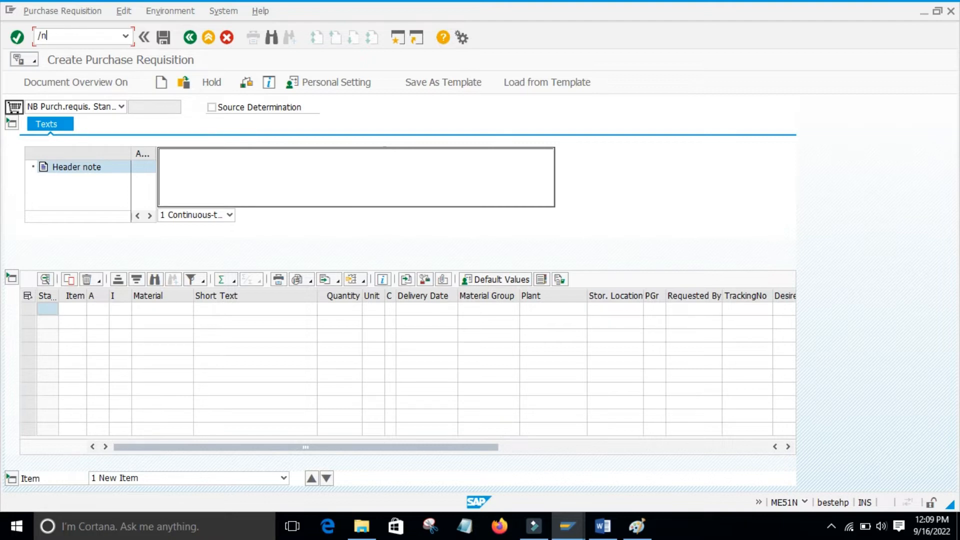
key(Return)
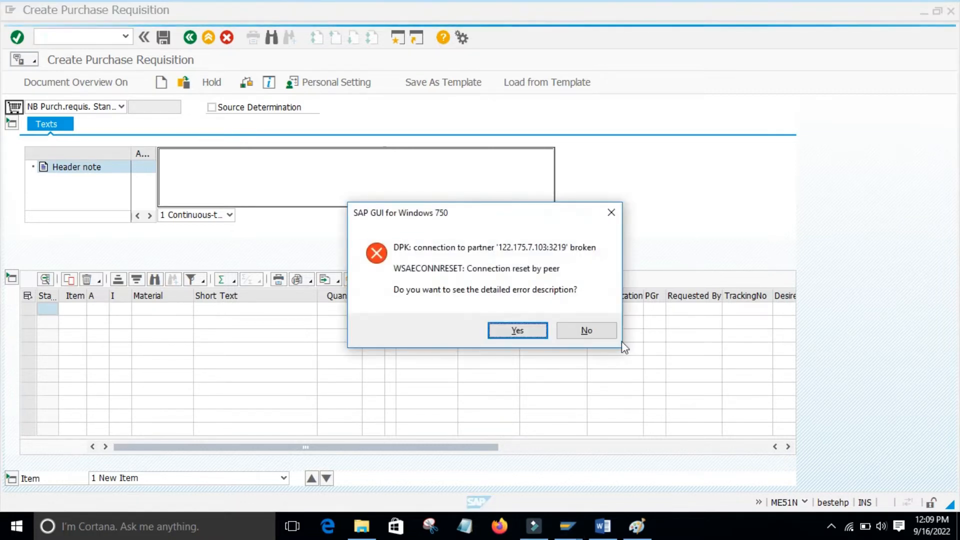
click(601, 333)
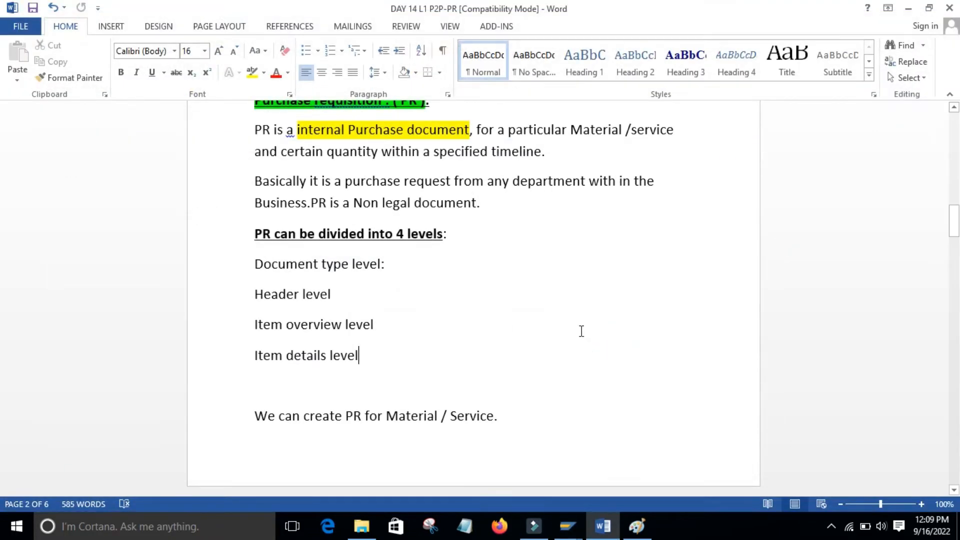
Step: Switch to SAP Logon and open the logon screen of the listed system
click(571, 522)
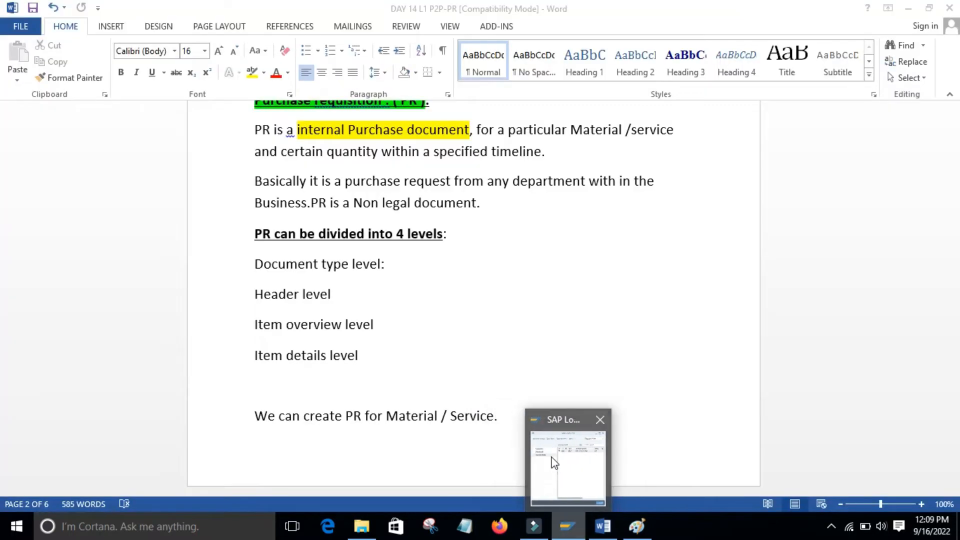
click(551, 455)
double_click(652, 151)
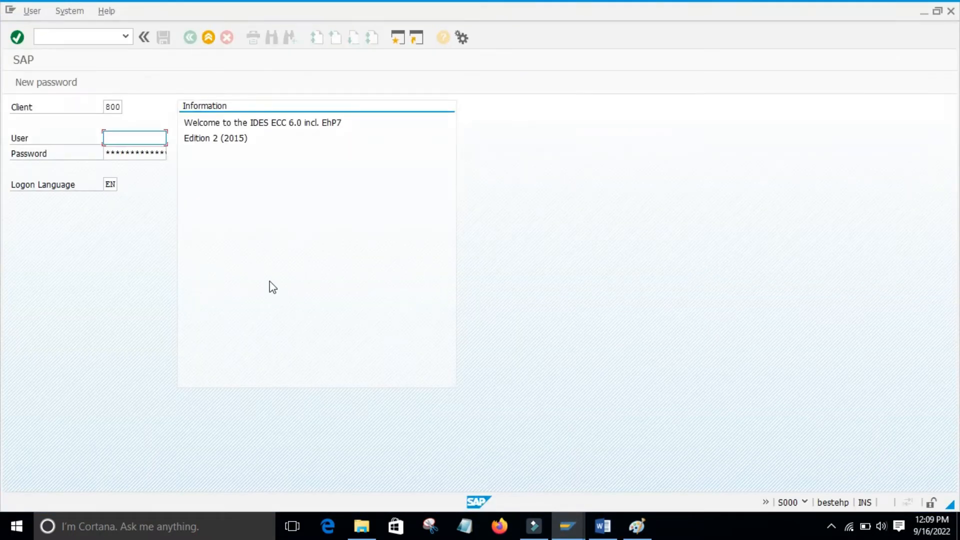
Step: Log on to client 800 with the user name and account password, continuing with this logon and ending any other logons
key(Down)
key(Return)
key(Tab)
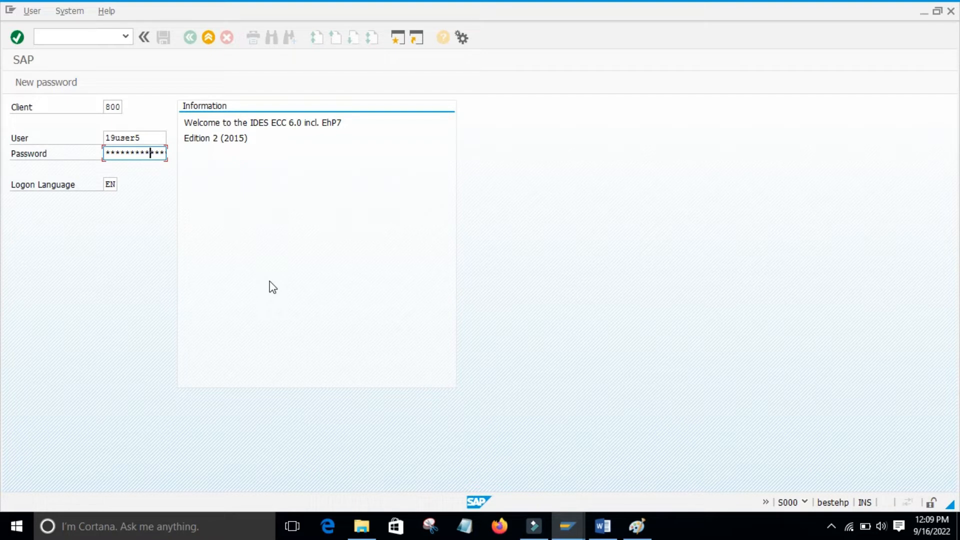
key(Return)
click(158, 396)
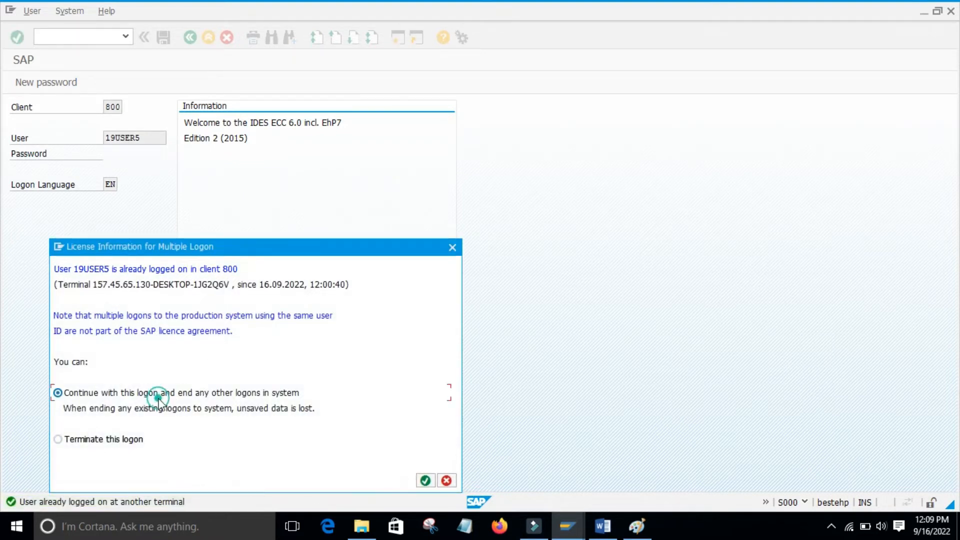
click(425, 481)
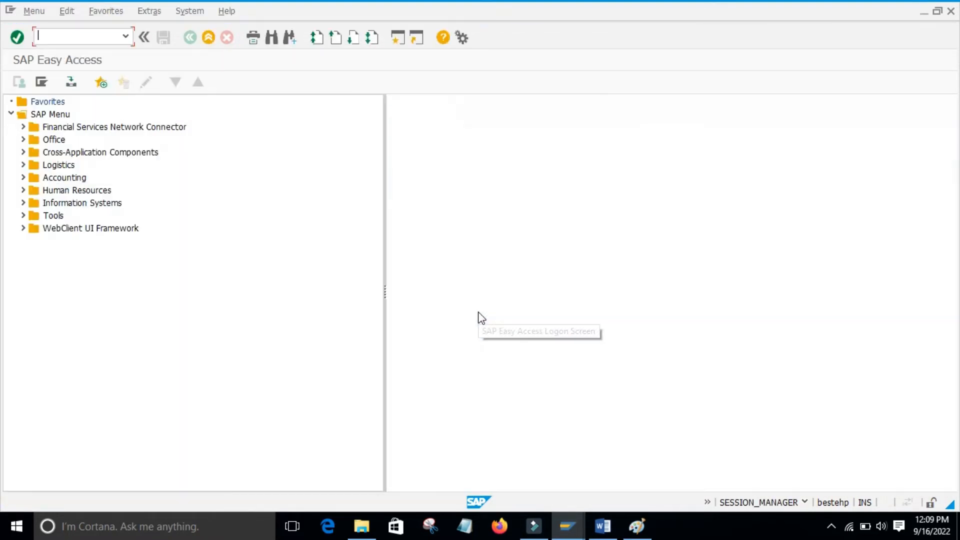
Step: Open the Create Purchase Requisition transaction with the code /nme51n
click(72, 40)
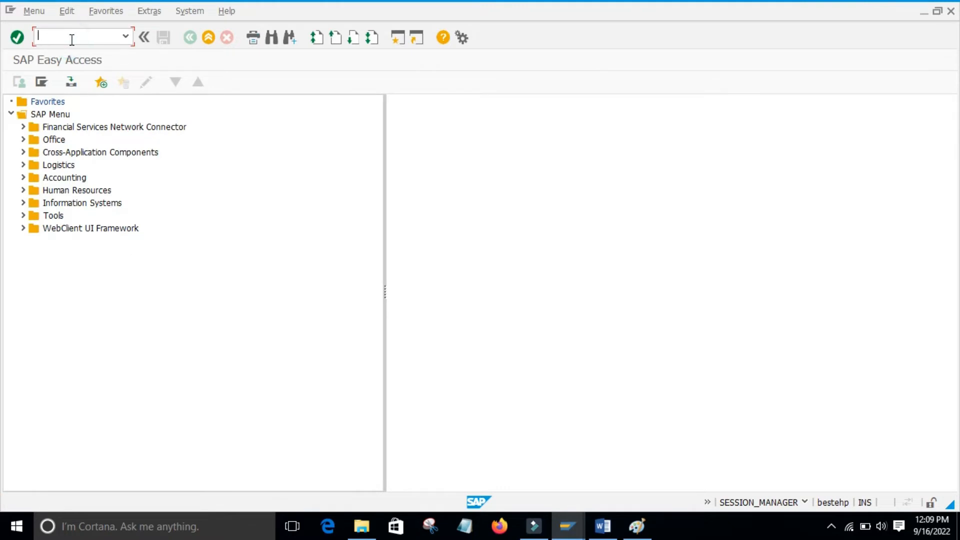
text(/nme51n)
key(Return)
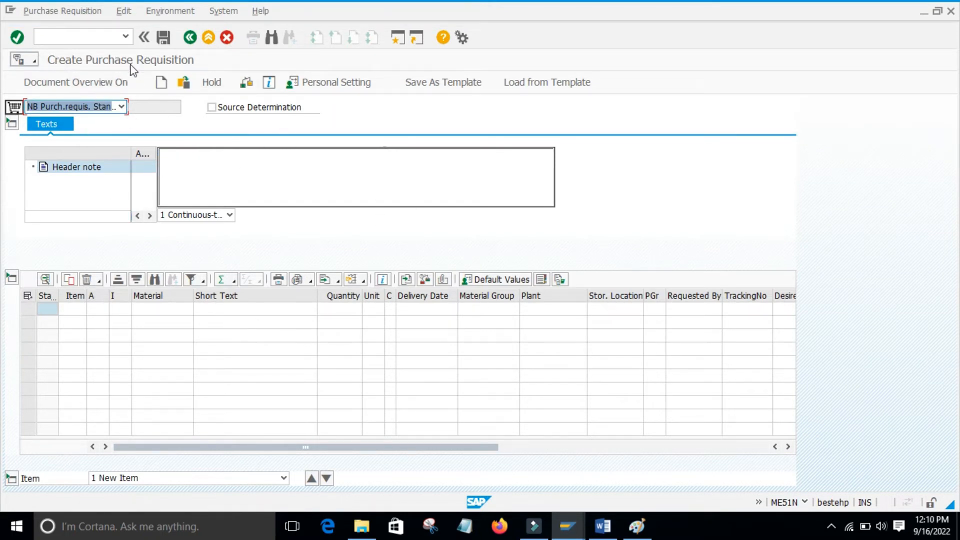
click(783, 503)
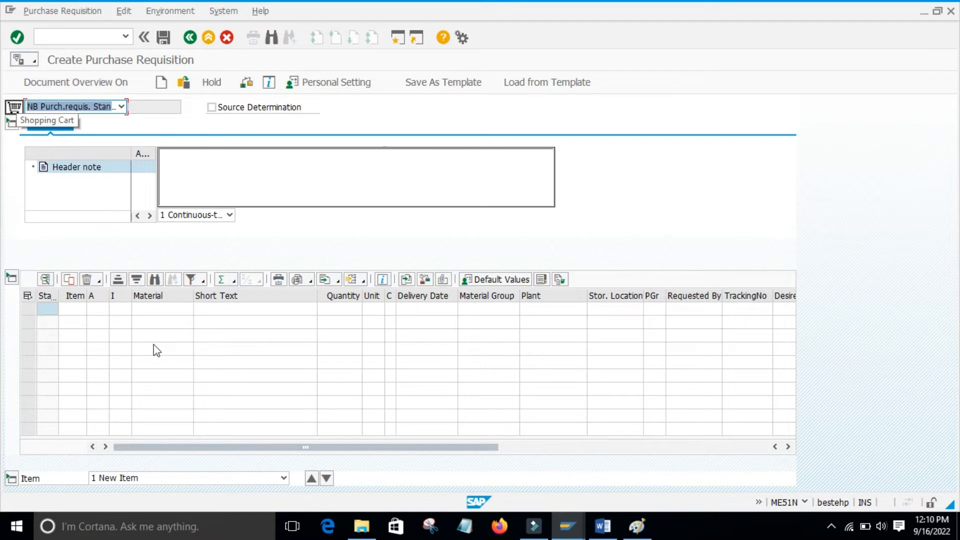
Step: Switch to Word and review the header, item overview and item details levels in the PR levels list
click(602, 526)
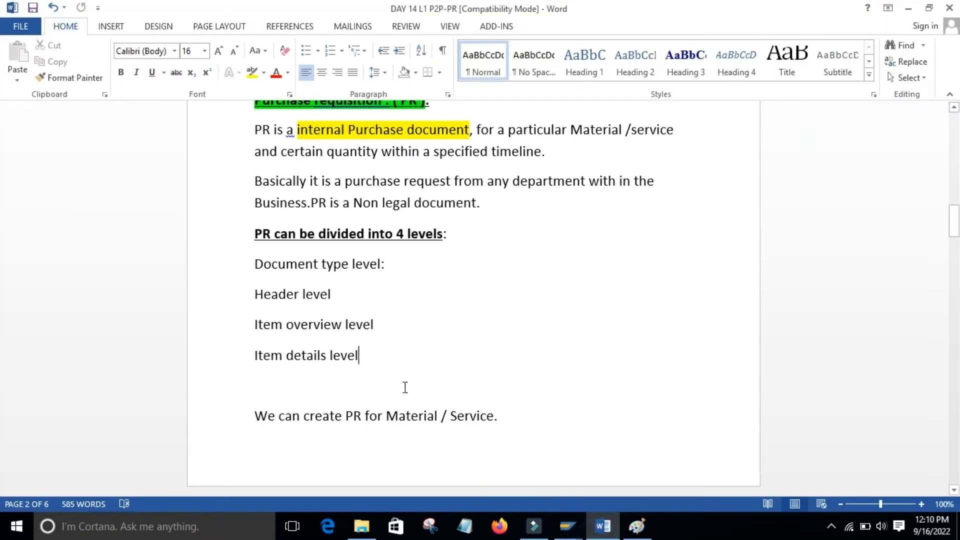
click(325, 388)
drag(335, 294, 255, 293)
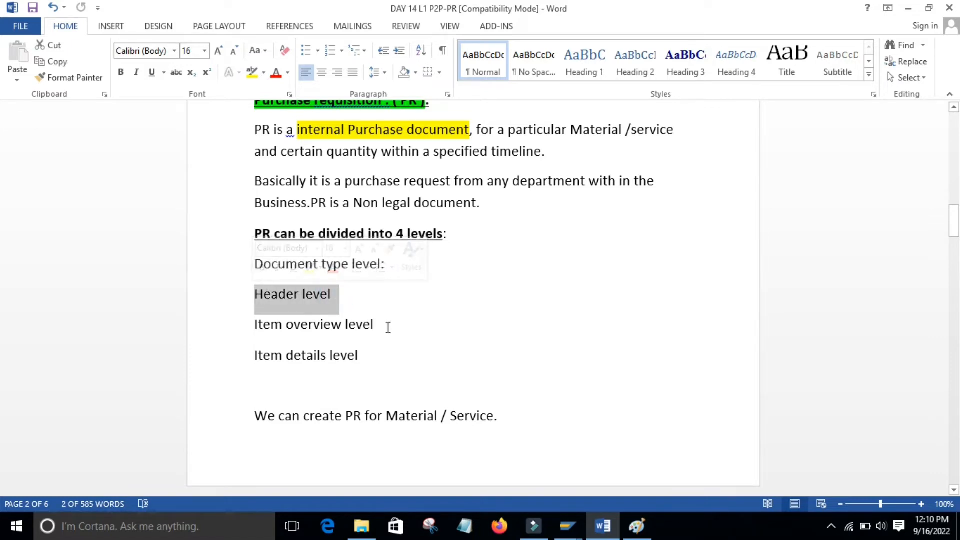
drag(388, 326, 255, 325)
drag(367, 356, 261, 356)
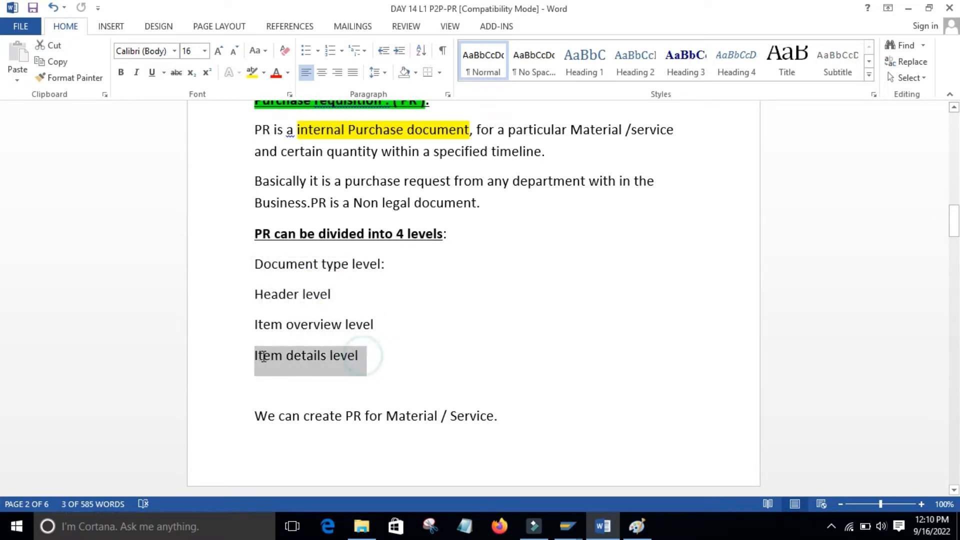
click(252, 356)
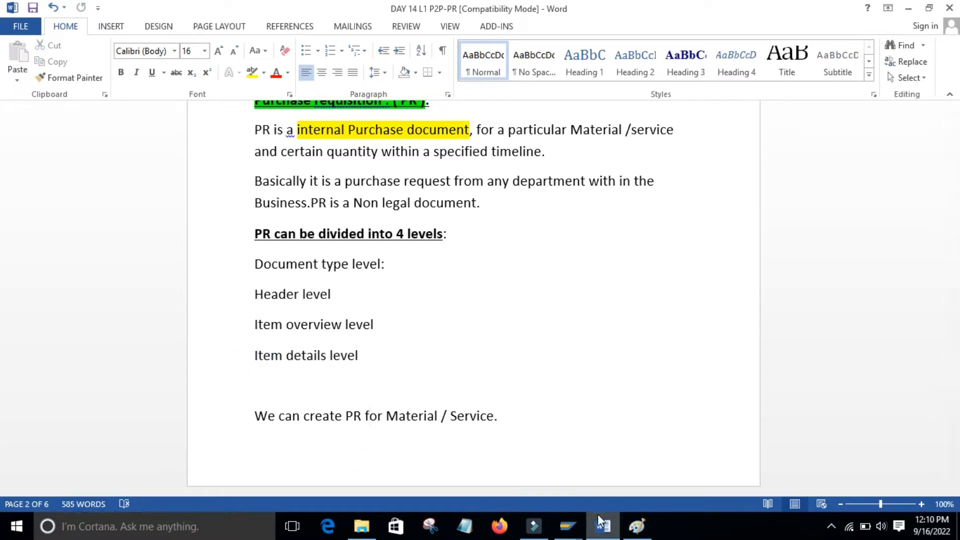
Step: Switch back to SAP and enter "Sample Text" as the header note of the purchase requisition
click(567, 526)
click(605, 452)
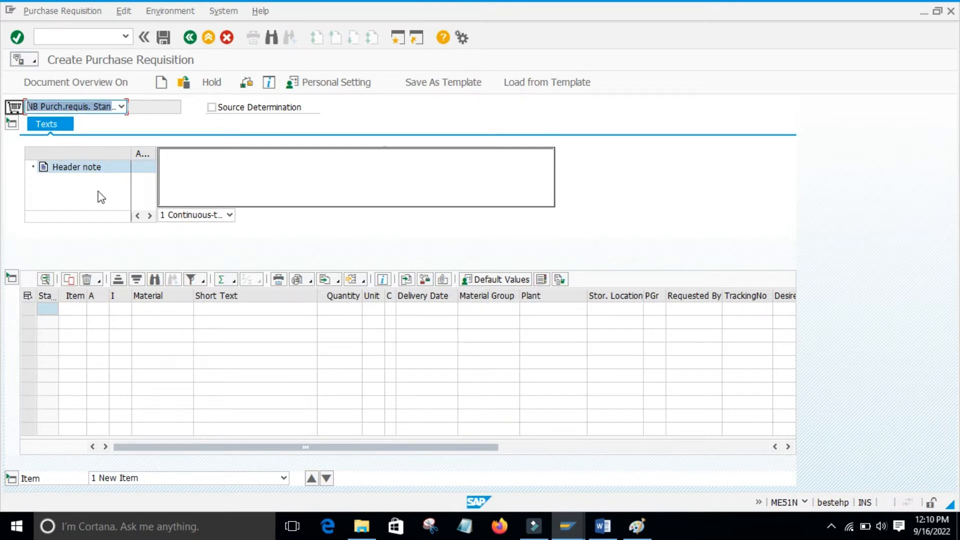
click(186, 159)
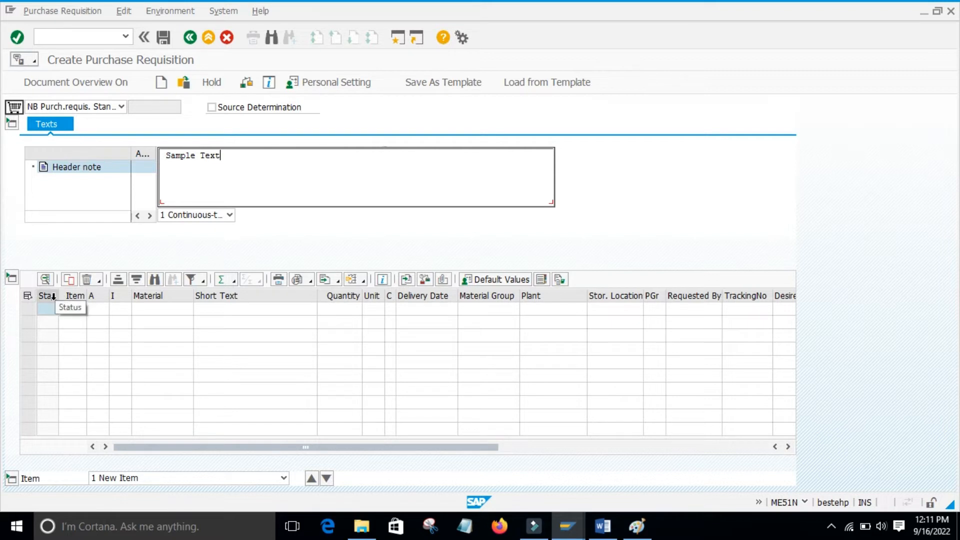
Step: Look up the materials of plant 9810 for the first item's Material field and close the list without choosing one
click(75, 311)
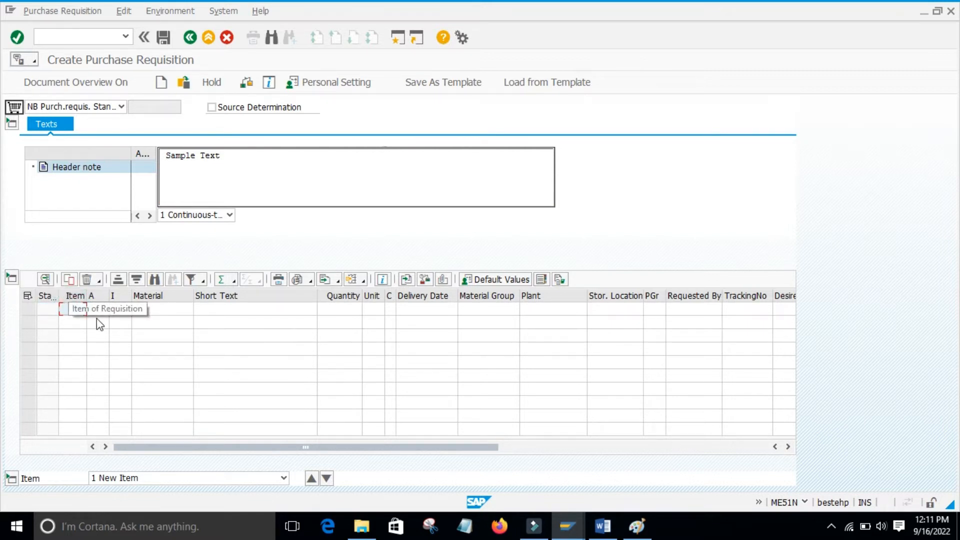
click(145, 309)
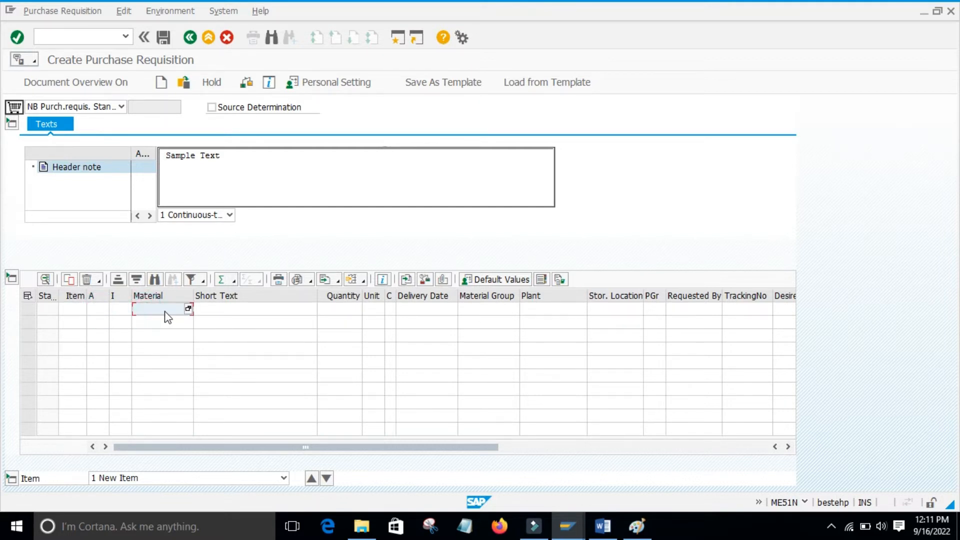
click(188, 308)
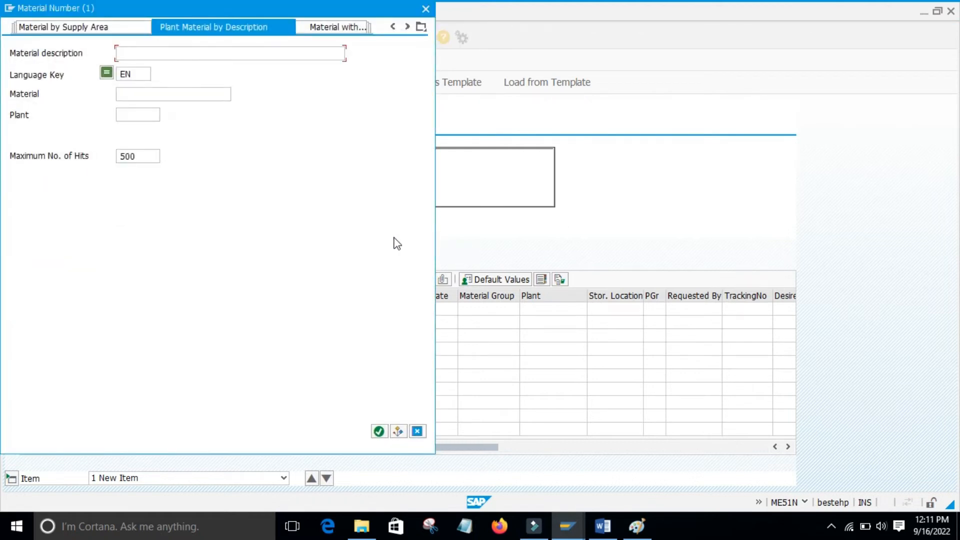
click(143, 117)
text(9810)
click(149, 122)
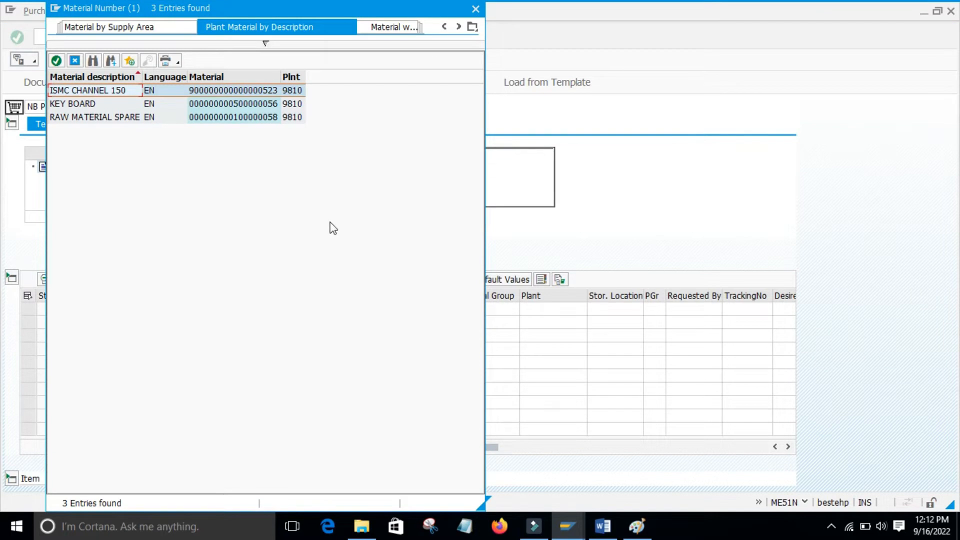
click(476, 9)
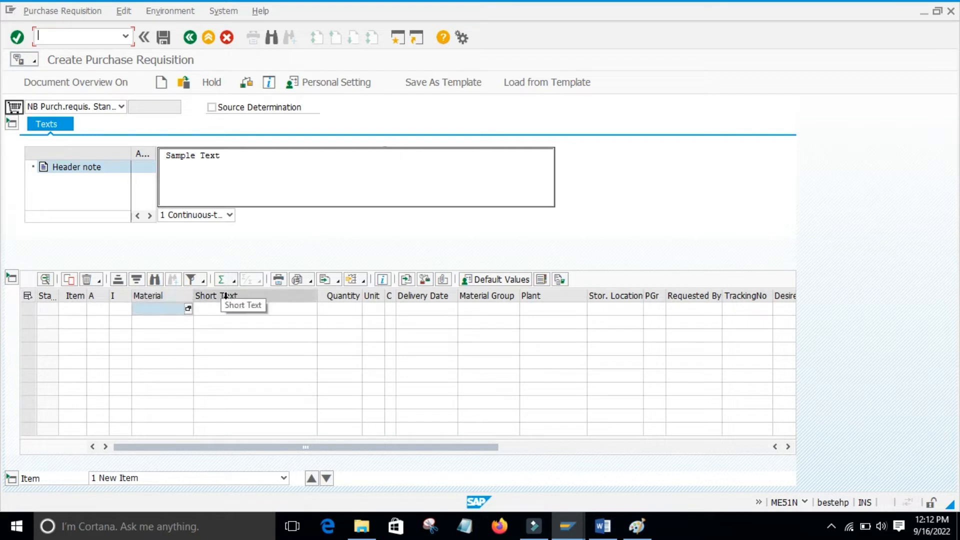
Step: Examine the Quantity and Unit columns in the item overview table
click(341, 296)
click(339, 311)
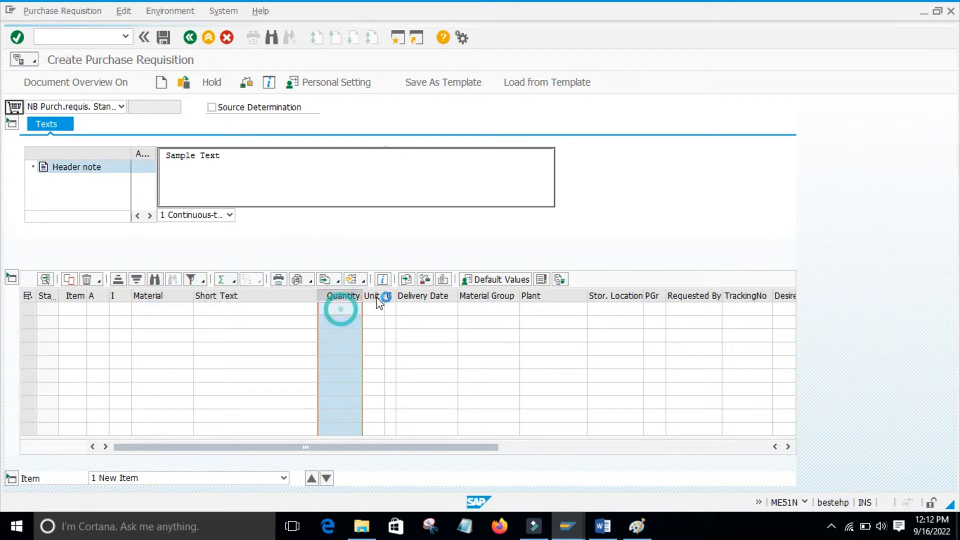
click(371, 295)
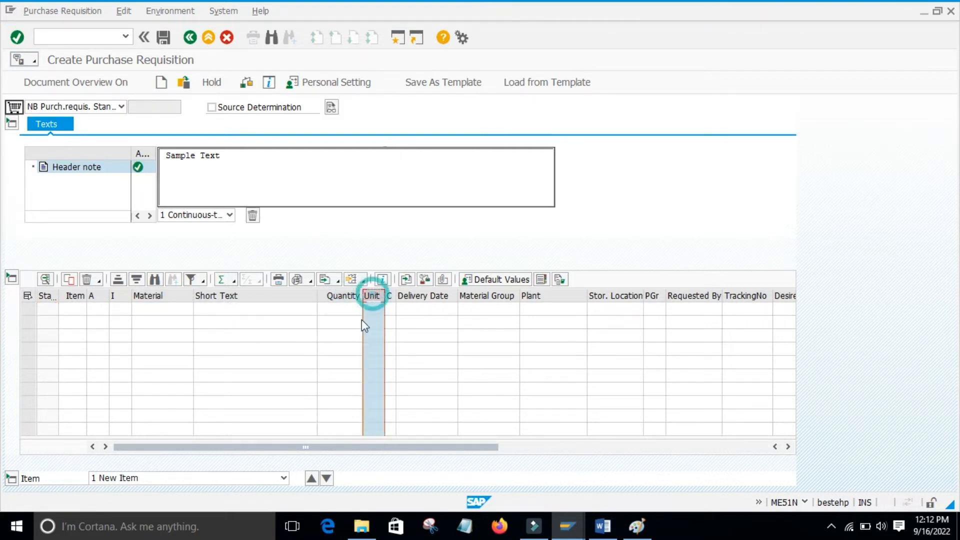
Step: Examine the Delivery Date, Plant and Storage Location fields of the first item in the item overview table
click(422, 308)
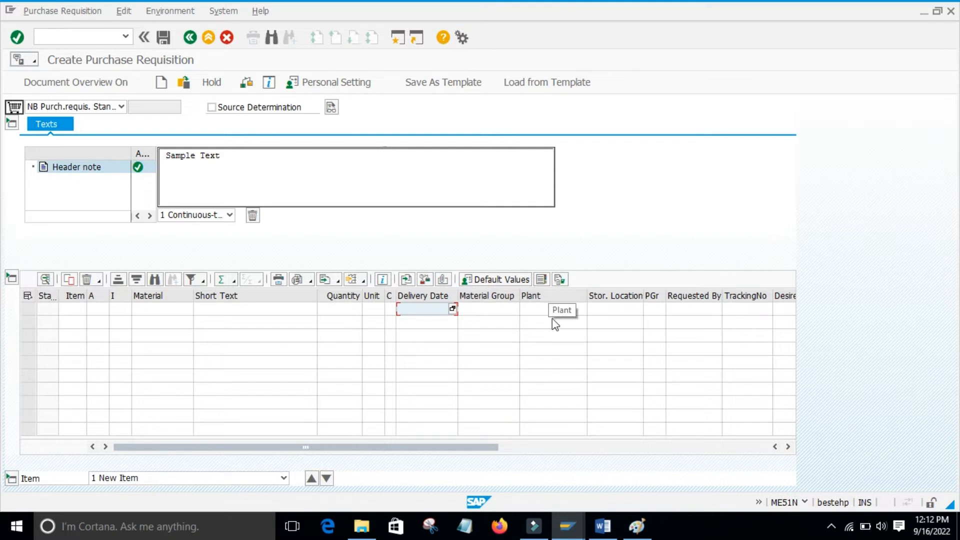
click(538, 311)
click(620, 316)
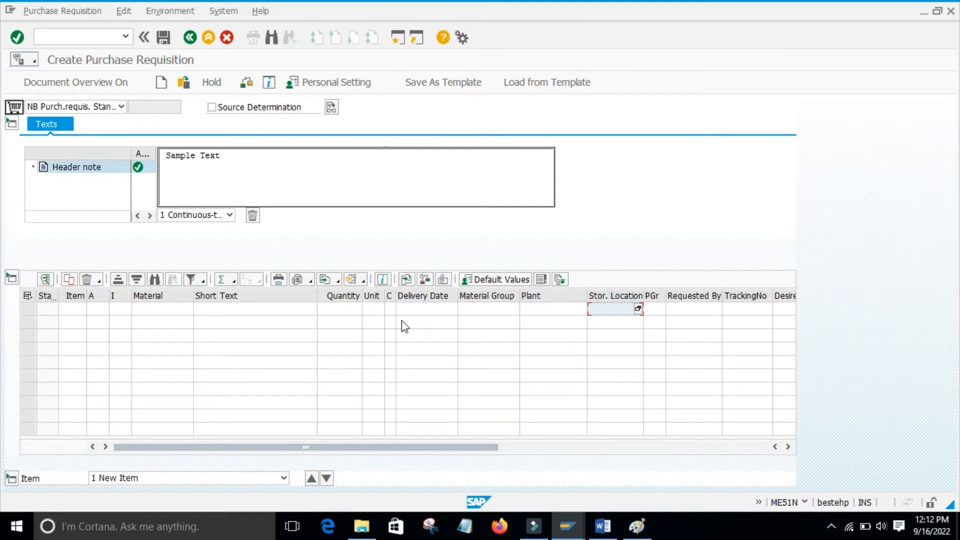
Step: Review the document type level in the Word notes, then switch back to SAP and view the available PR document types without changing the selection
click(602, 526)
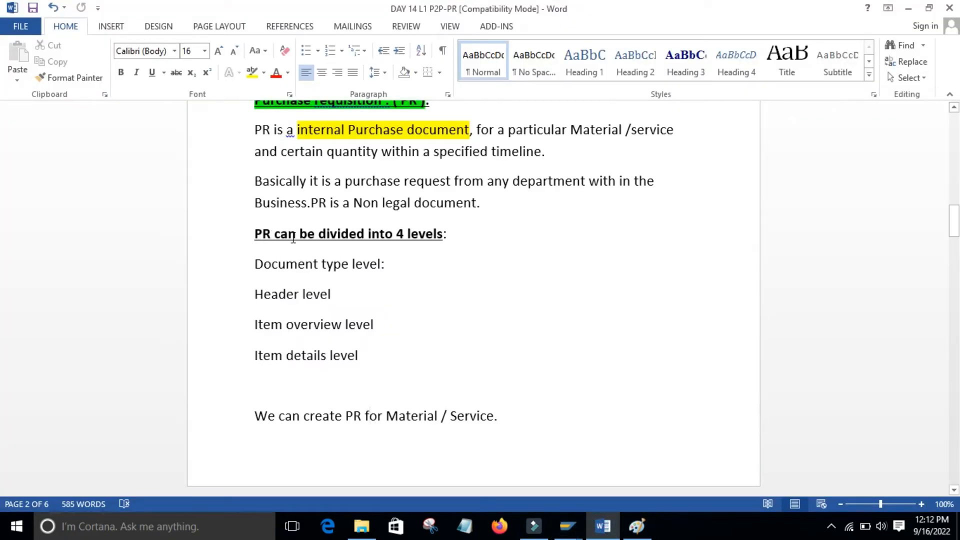
drag(248, 262, 392, 263)
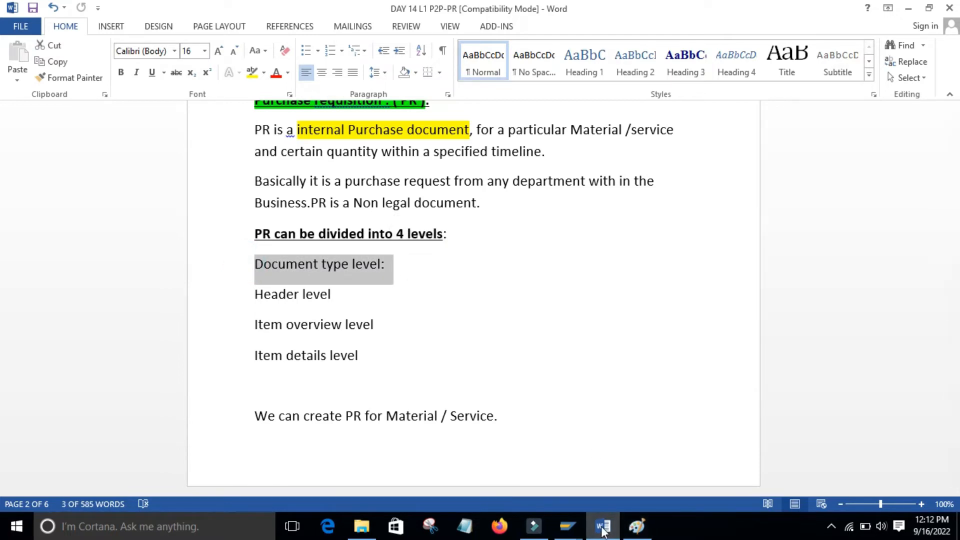
click(635, 526)
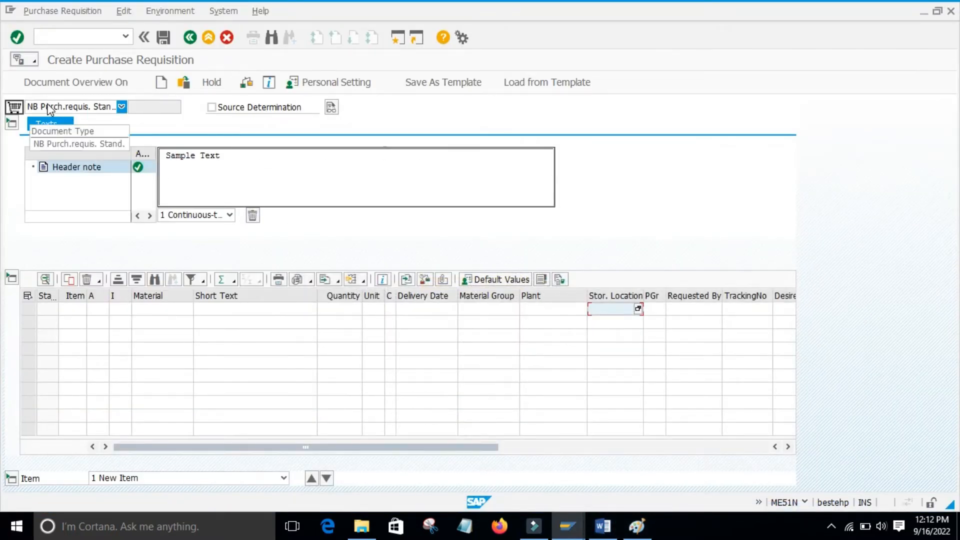
click(121, 106)
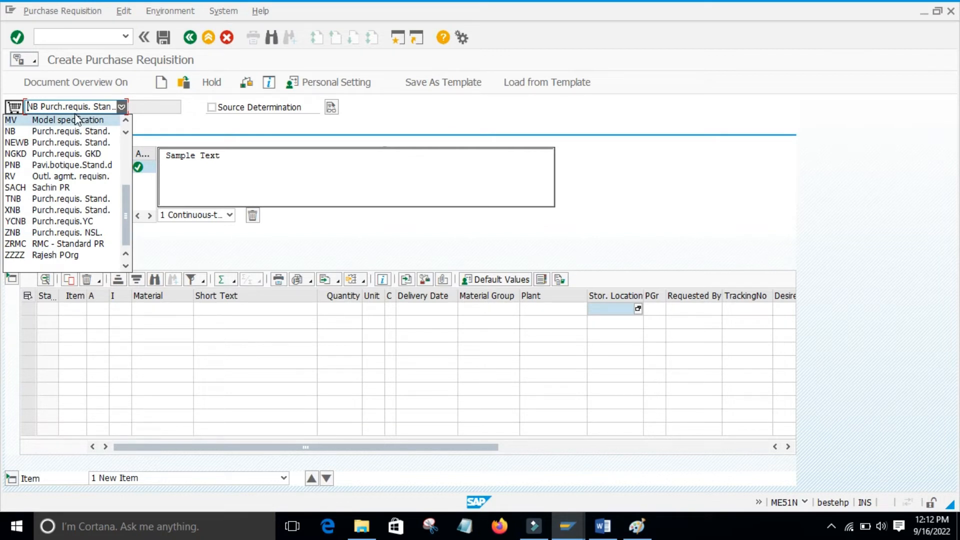
click(150, 122)
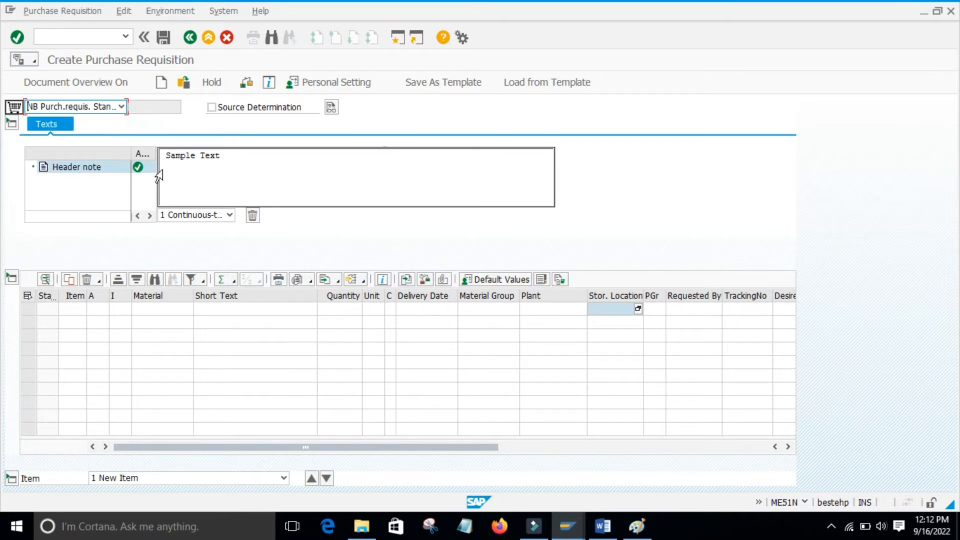
Step: Switch to Word and point out the header, item overview and item details levels one after another
click(603, 526)
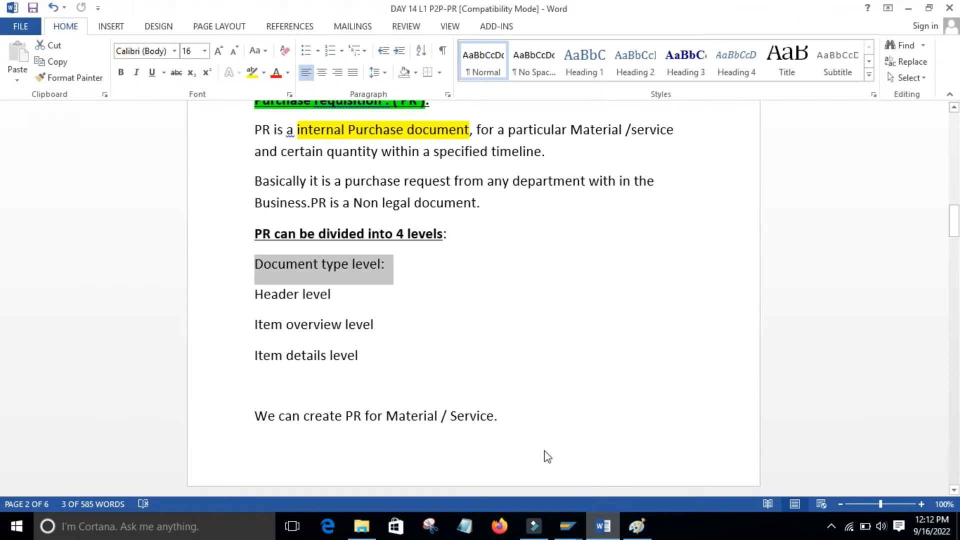
click(246, 295)
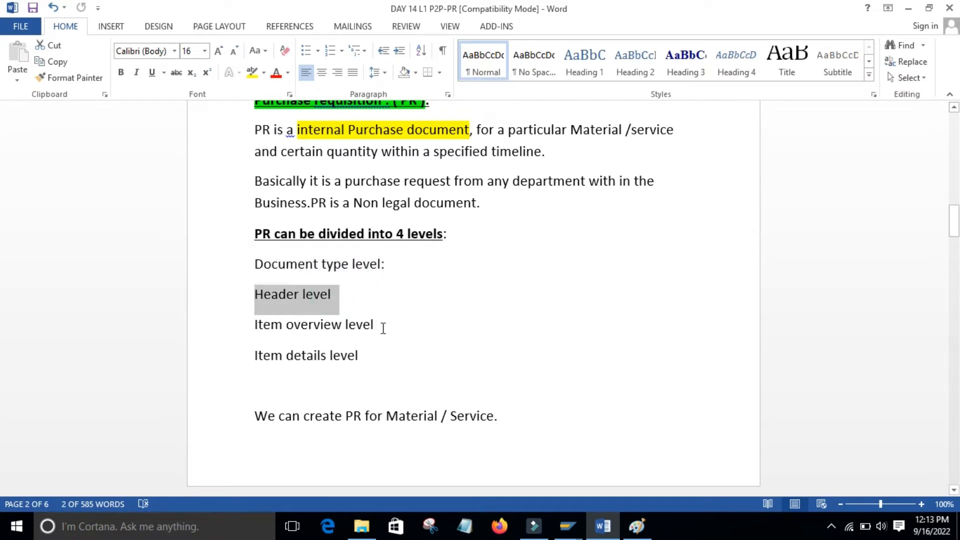
click(250, 324)
click(248, 352)
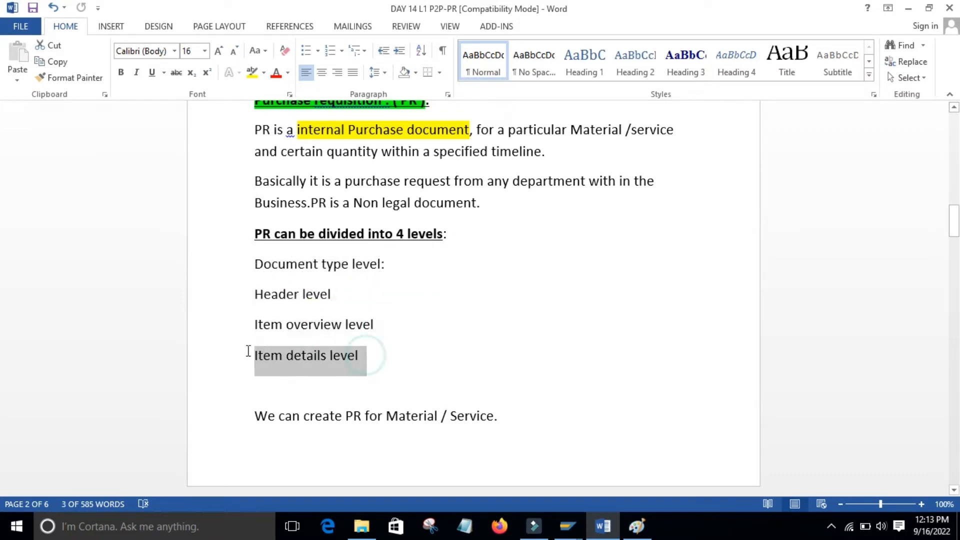
click(514, 374)
Step: Switch back to SAP and inspect the standard NB entry in the document type list, leaving the selection as is
click(604, 525)
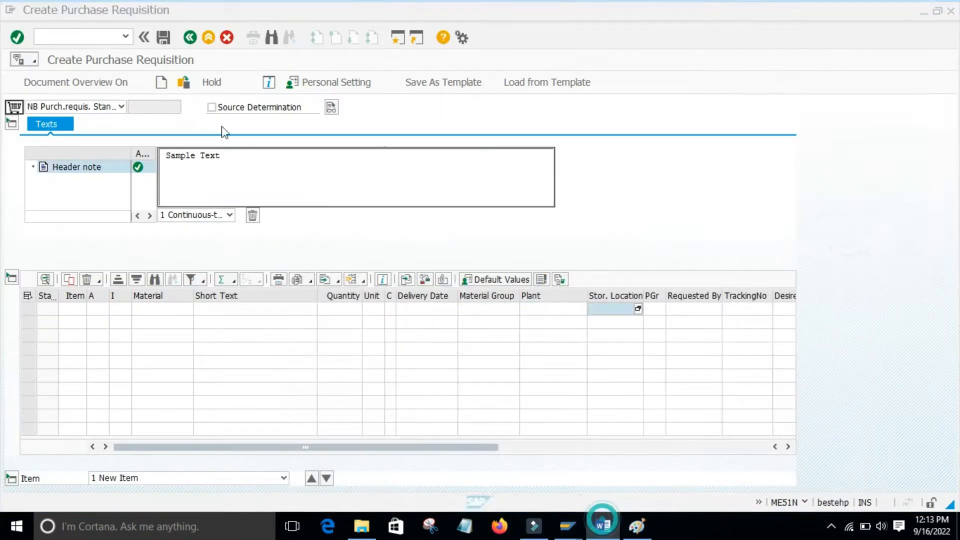
click(122, 106)
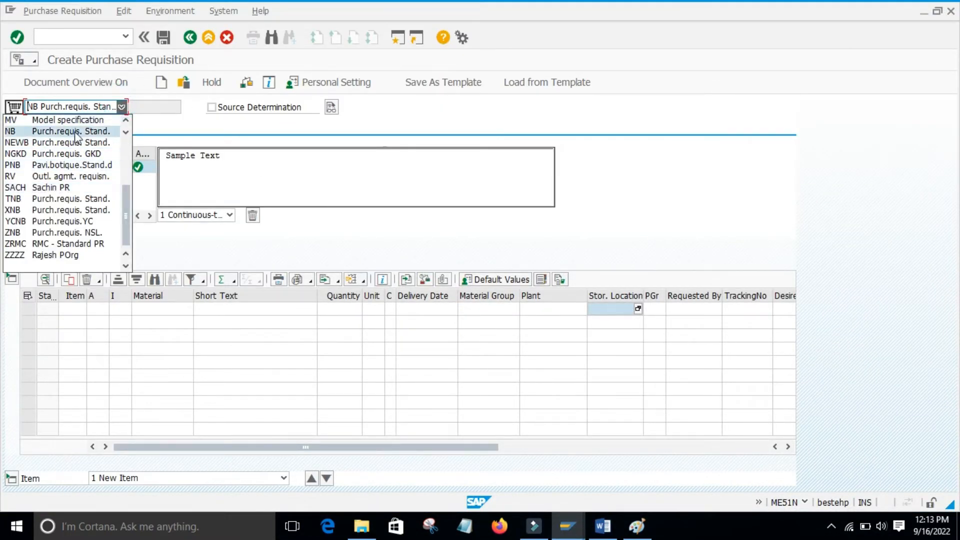
click(155, 131)
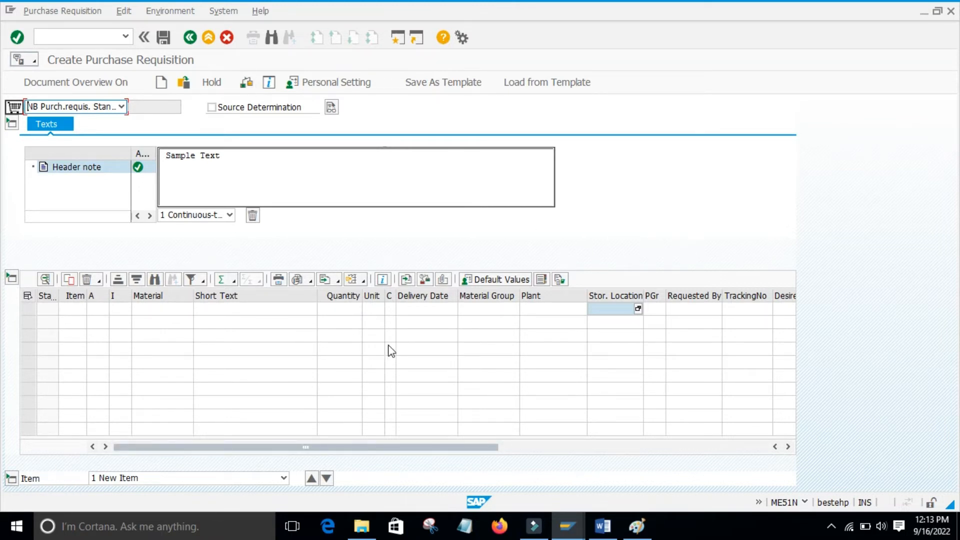
Step: Switch to Word and read the note on departments requesting material or service from the Purchase organization
click(603, 526)
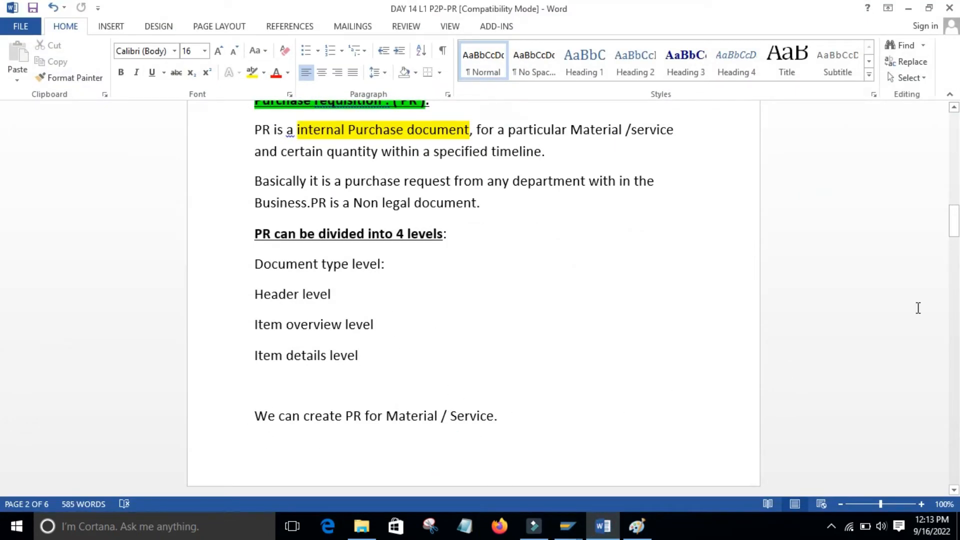
drag(953, 220, 954, 240)
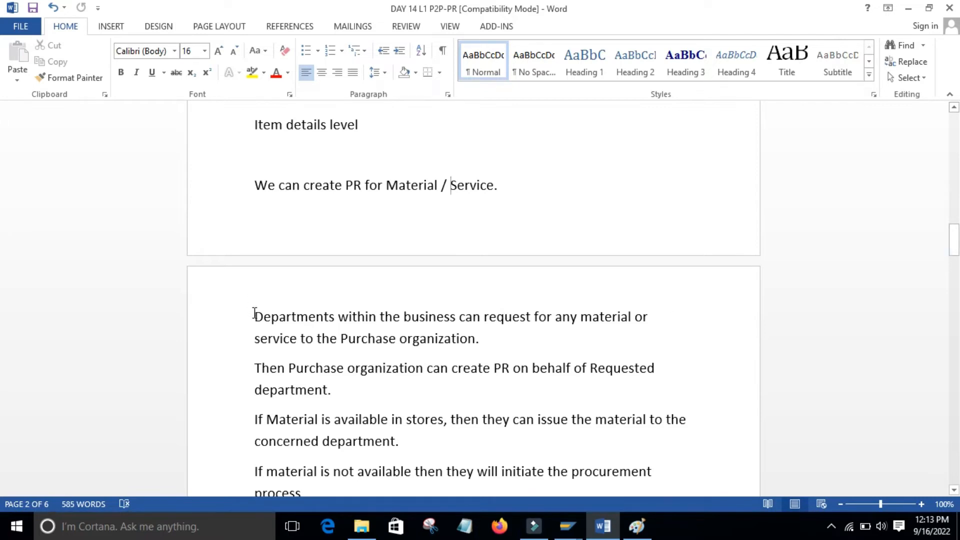
drag(255, 314, 651, 320)
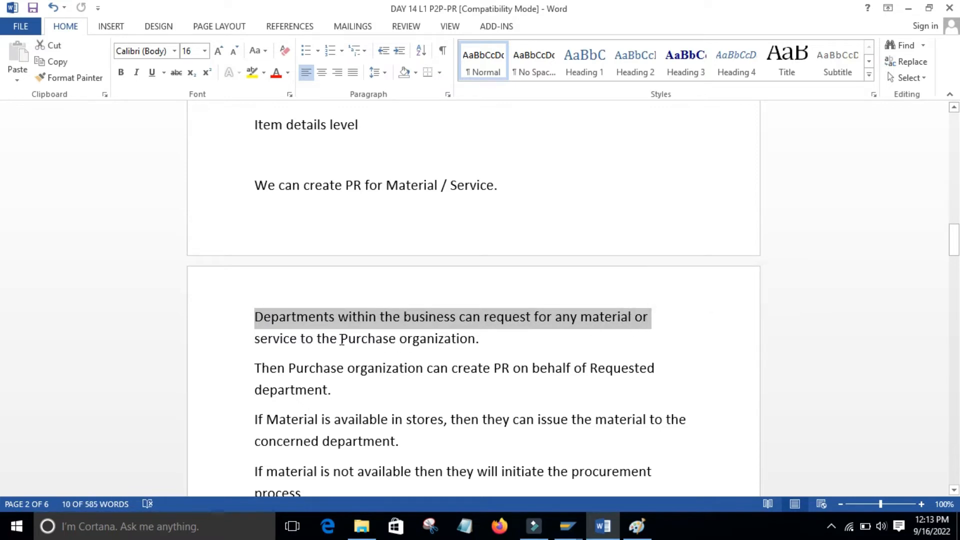
click(508, 343)
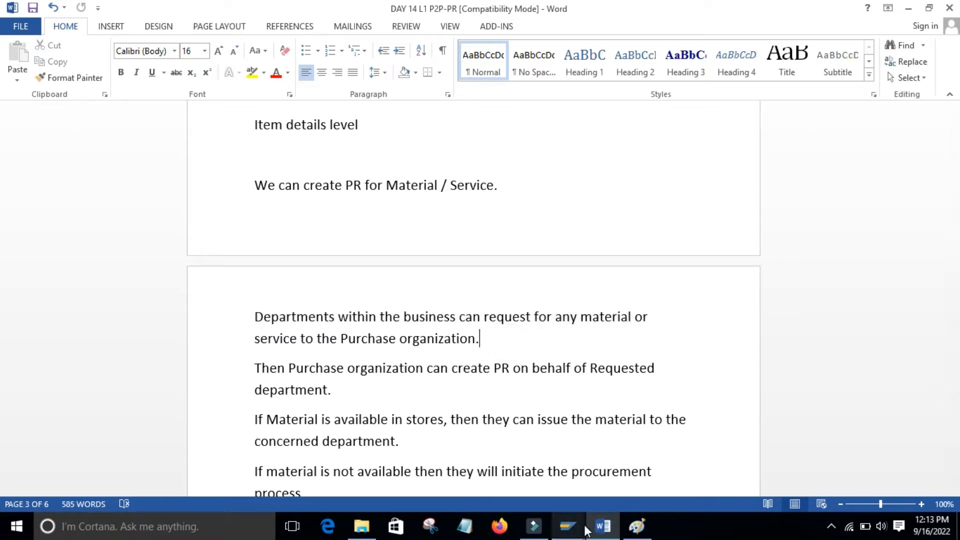
Step: Compare the PR flow diagram in Paint with the Word notes on the Purchase organization creating PRs for requesting departments
click(636, 525)
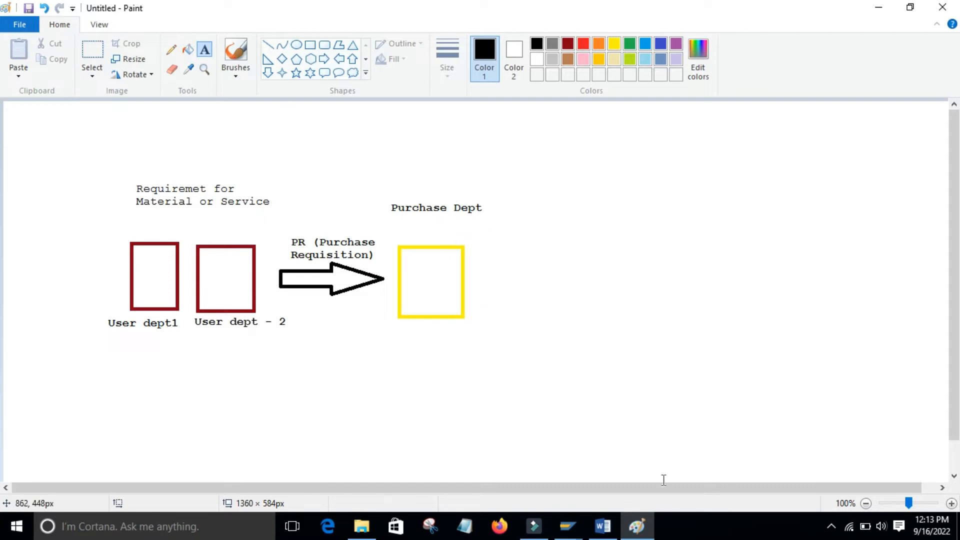
click(602, 526)
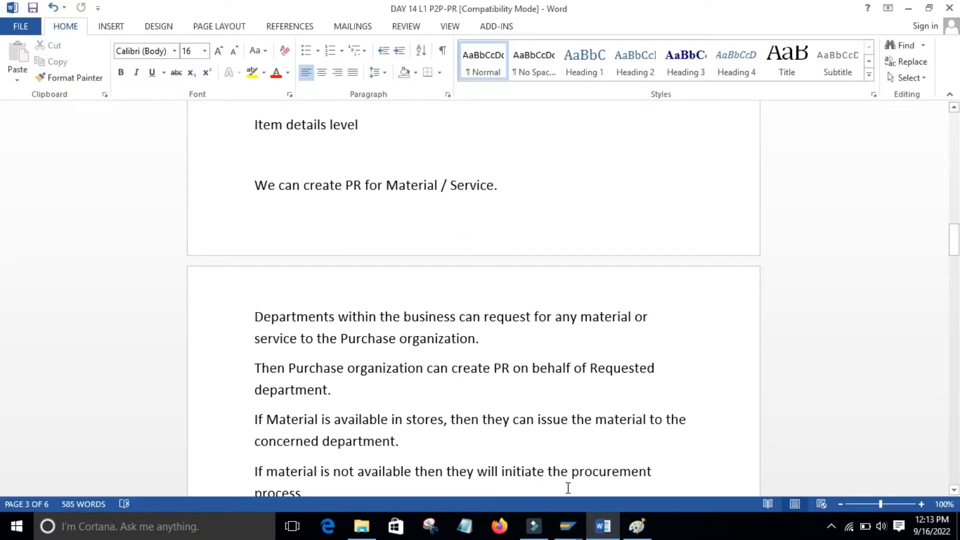
click(636, 526)
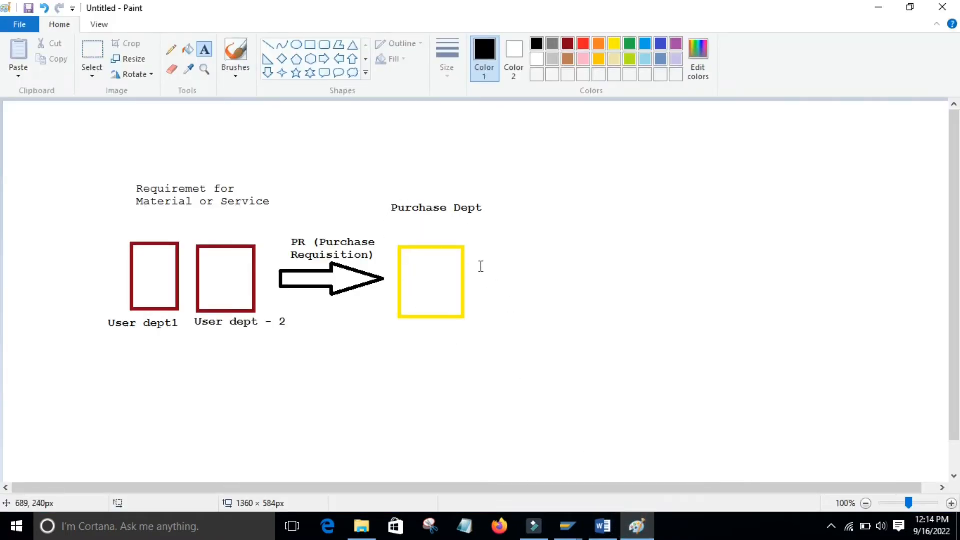
click(636, 526)
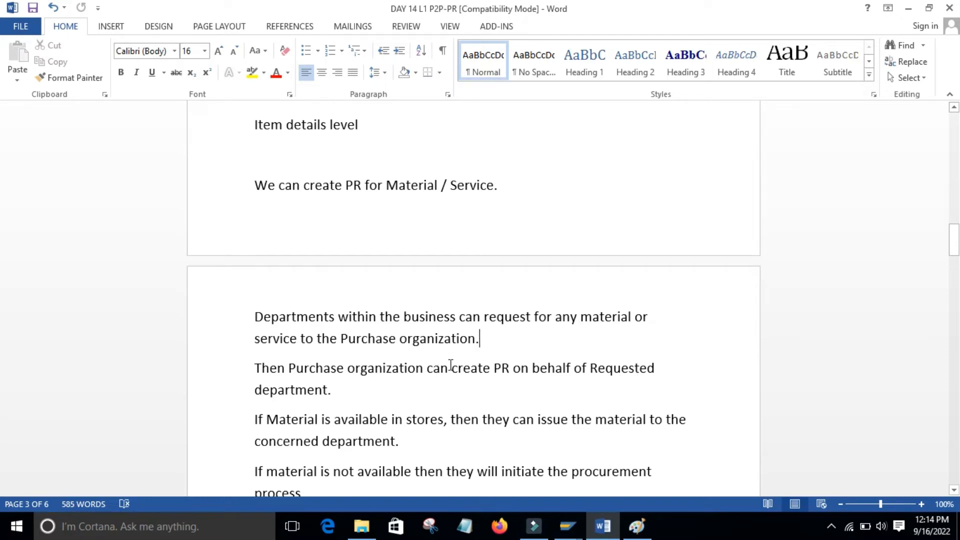
click(636, 526)
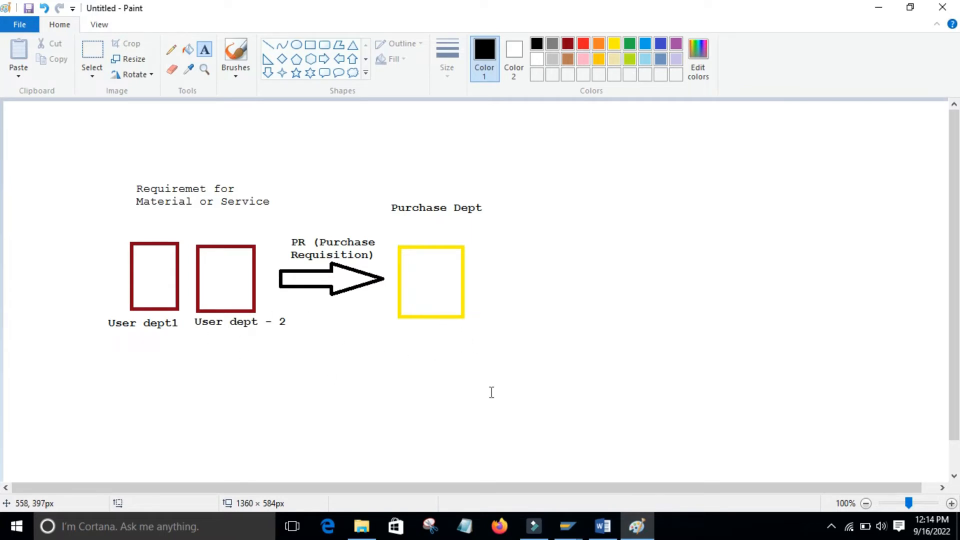
click(603, 524)
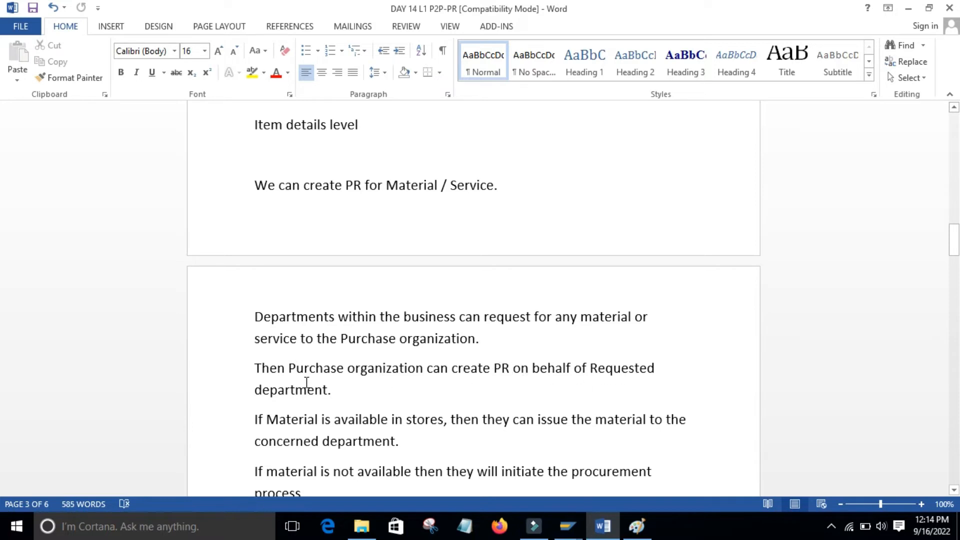
click(637, 526)
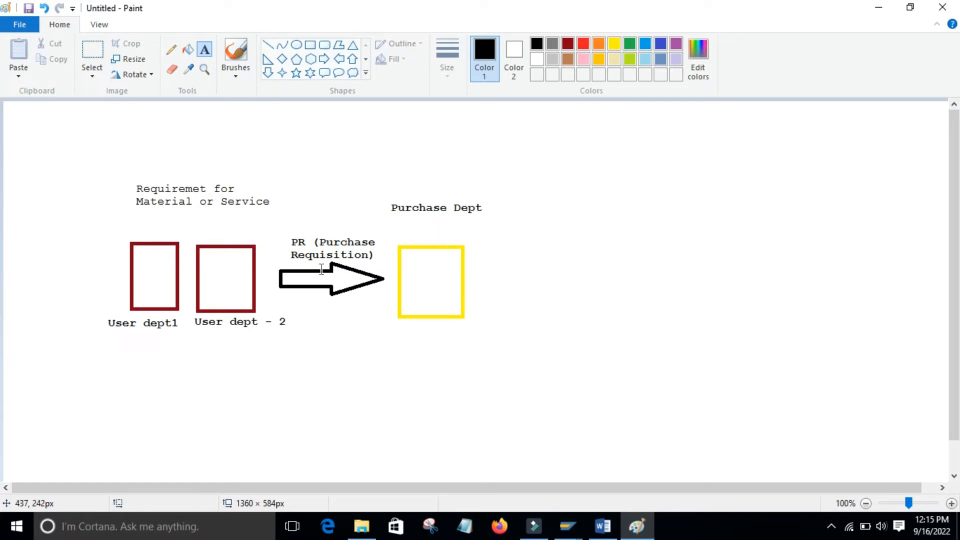
Step: Draw a black rectangle about 187 × 142 px below and to the right of the Purchase Dept box and label it "Storage Loc"
click(557, 314)
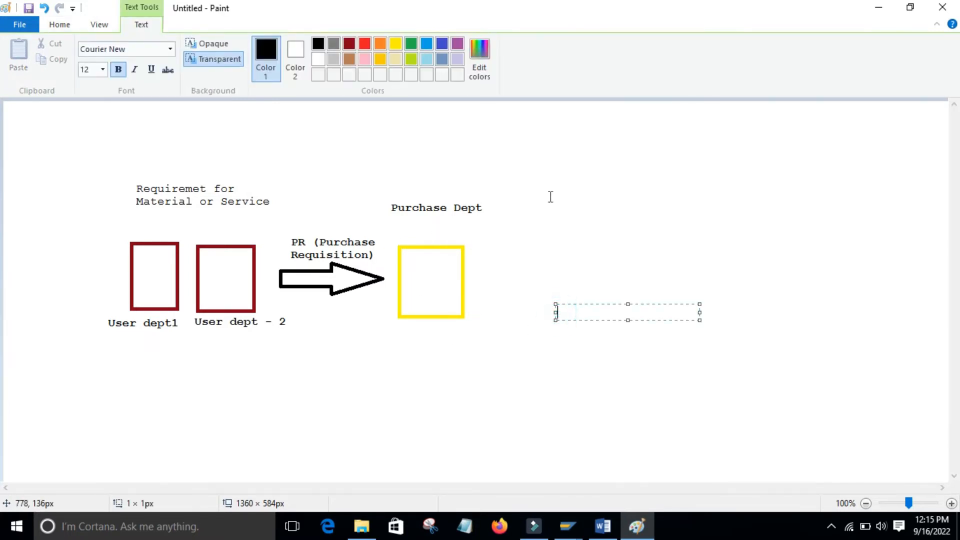
click(325, 161)
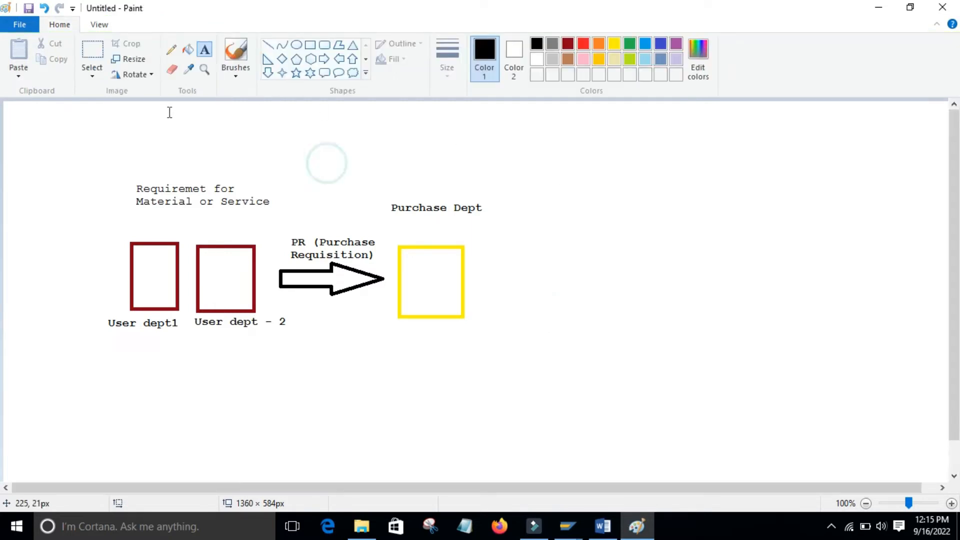
click(310, 50)
drag(564, 336, 695, 435)
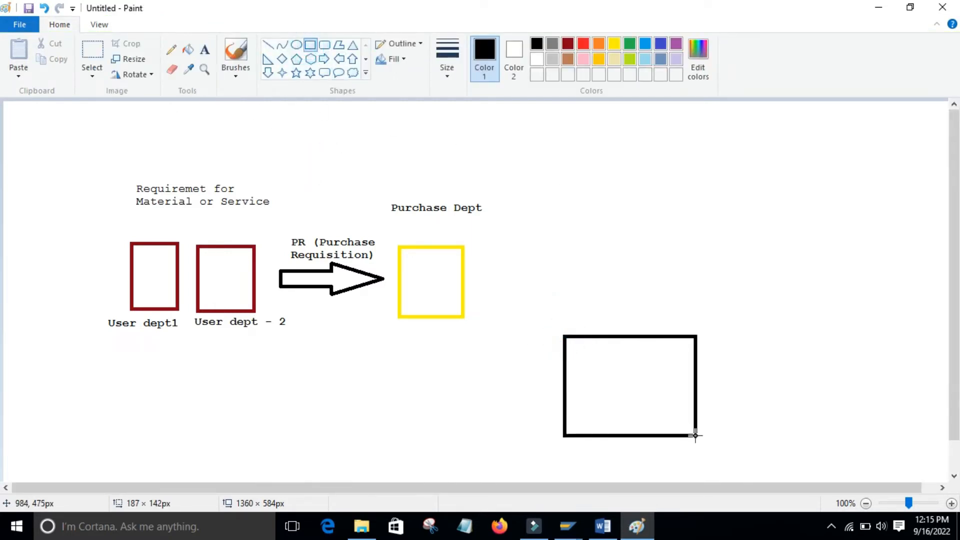
click(204, 50)
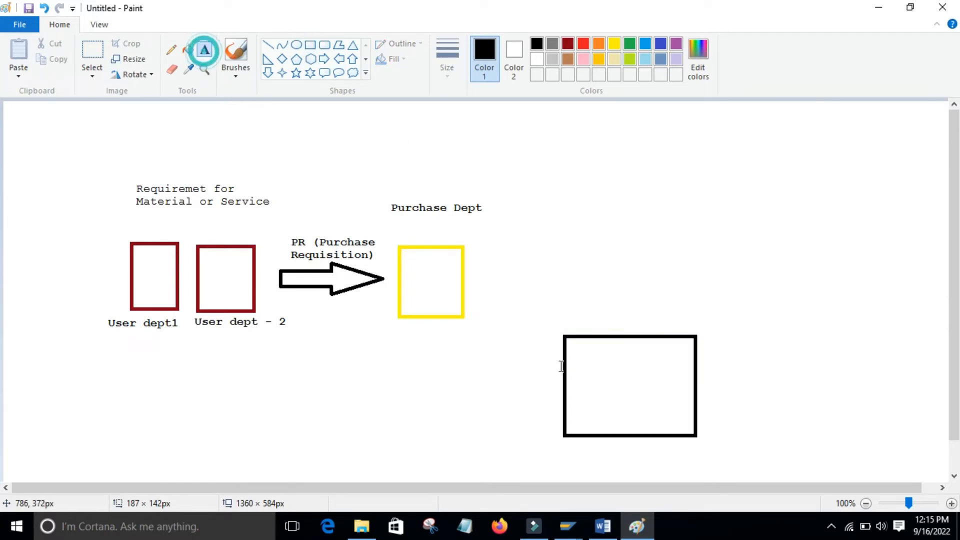
click(596, 377)
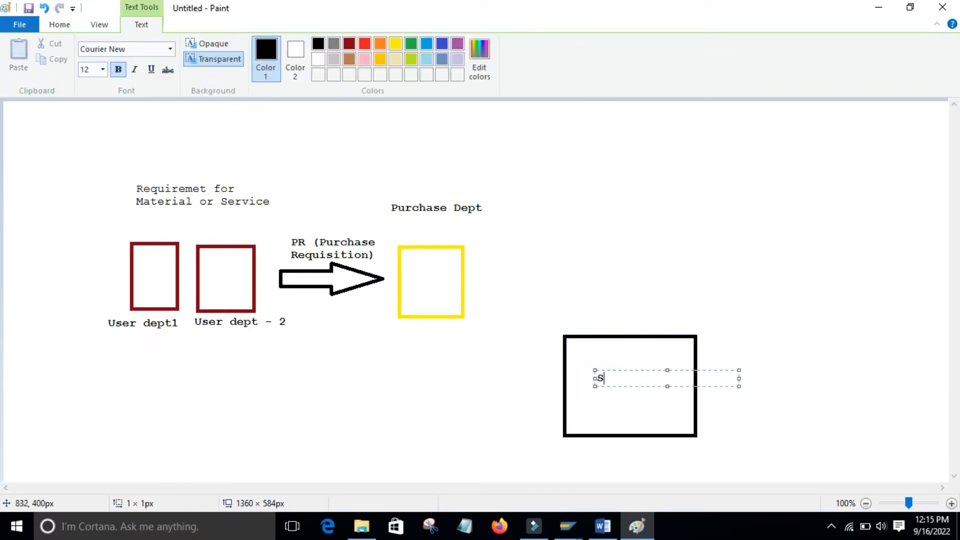
text(Storage Loc)
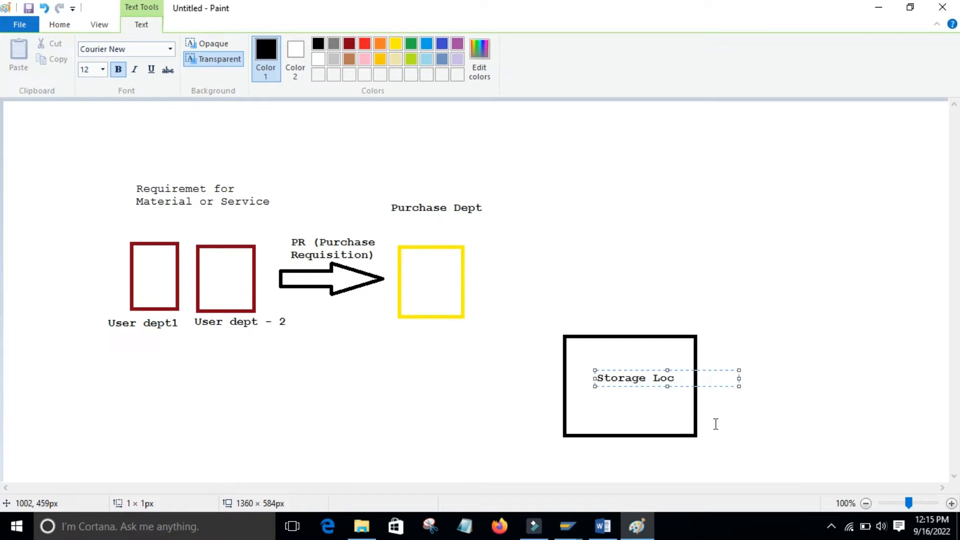
click(759, 323)
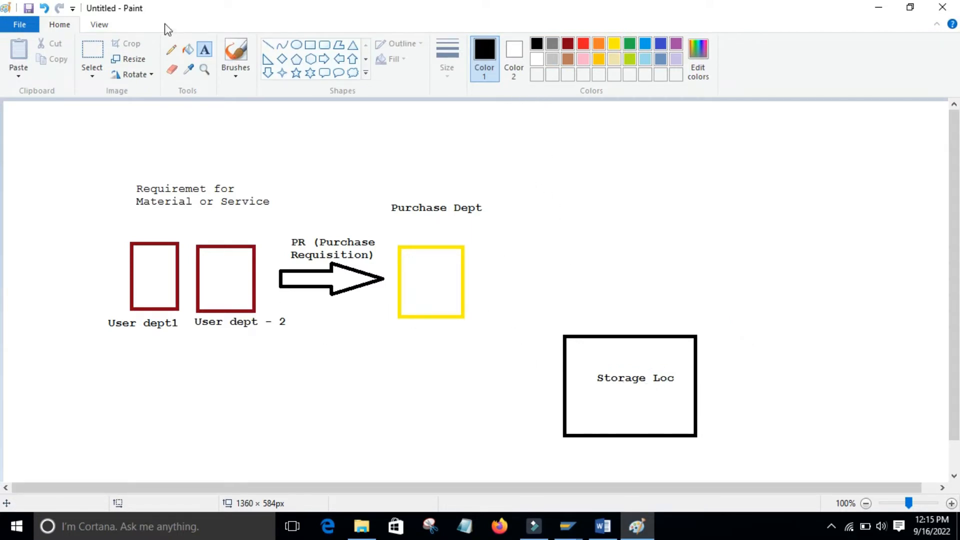
Step: Underline the word "Material" in the requirement label and the "Storage Loc" label freehand with the Pencil tool
click(171, 49)
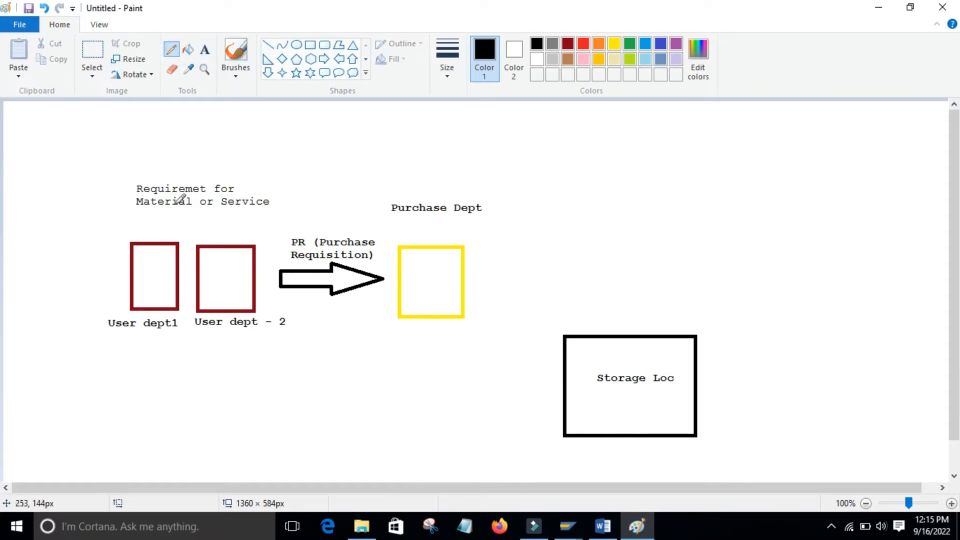
drag(138, 209, 196, 217)
drag(596, 386, 670, 389)
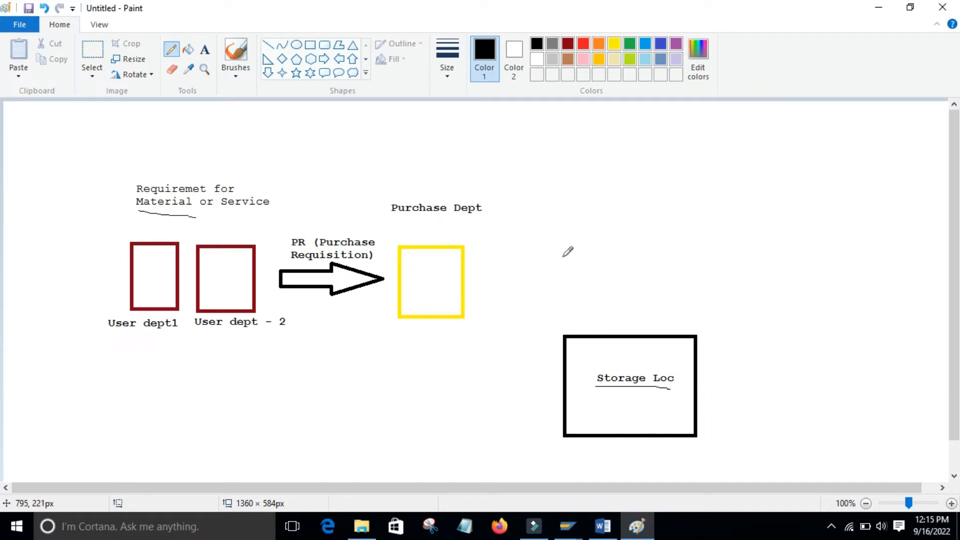
Step: Switch to Word and read the notes on material availability in stores and the important T codes for PR
click(602, 525)
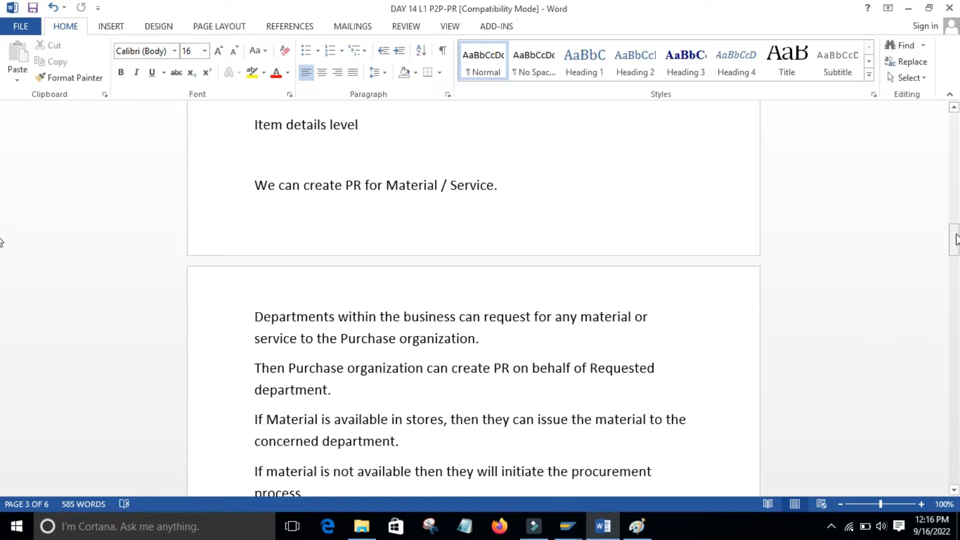
drag(956, 236, 956, 252)
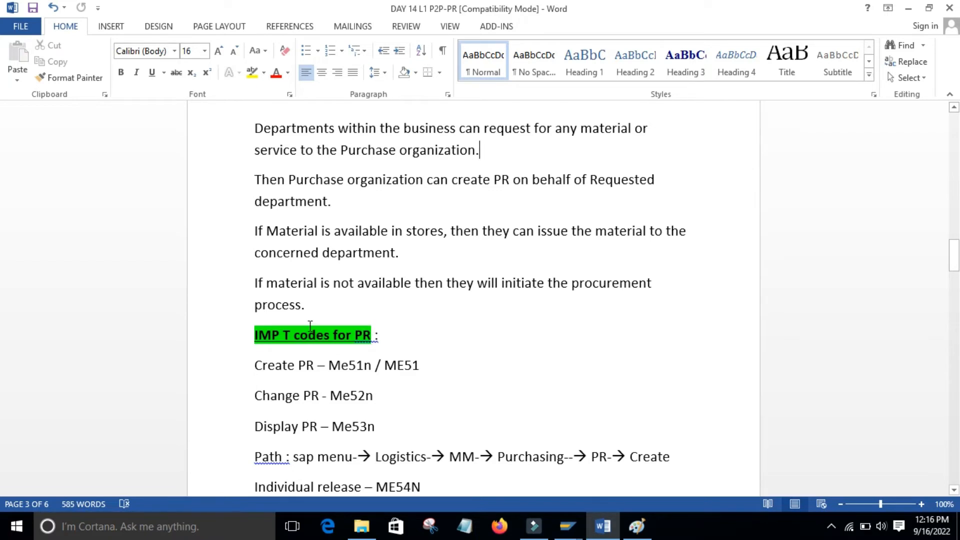
click(601, 527)
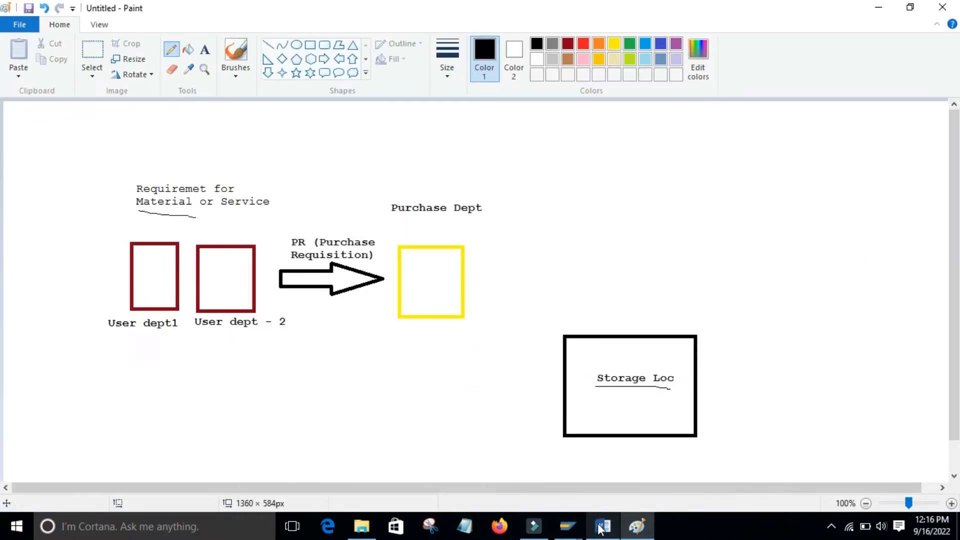
Step: Switch to the SAP purchase requisition window and open the change transaction ME52N
mouse_move(569, 526)
click(575, 500)
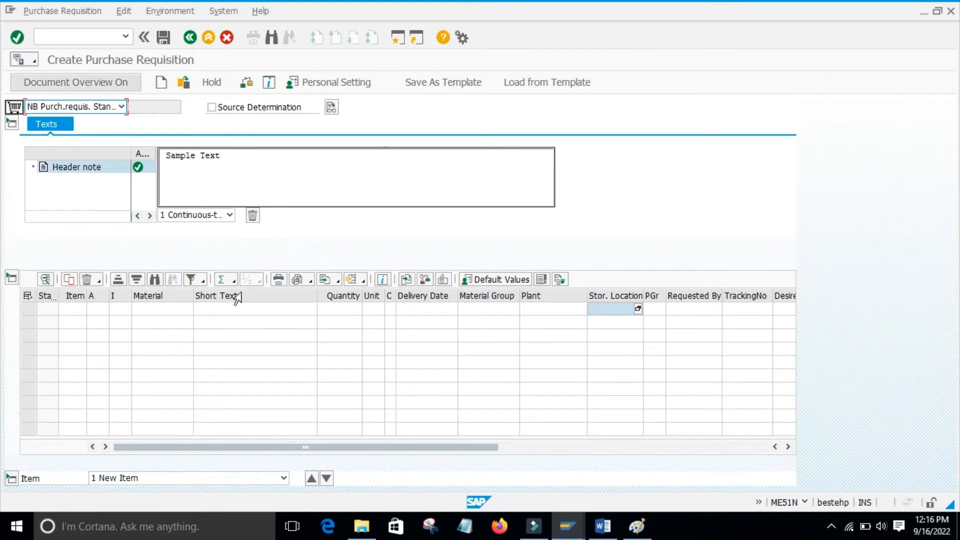
click(49, 36)
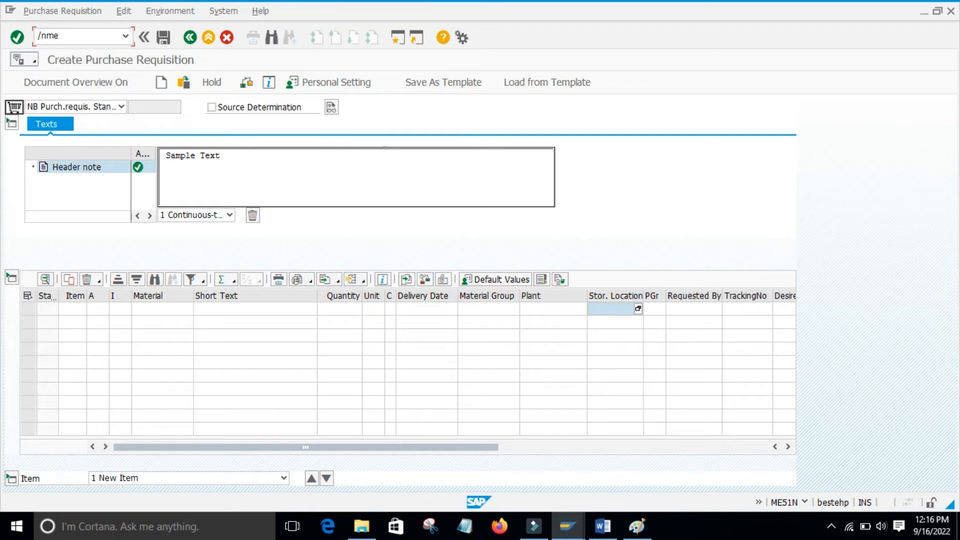
key(Return)
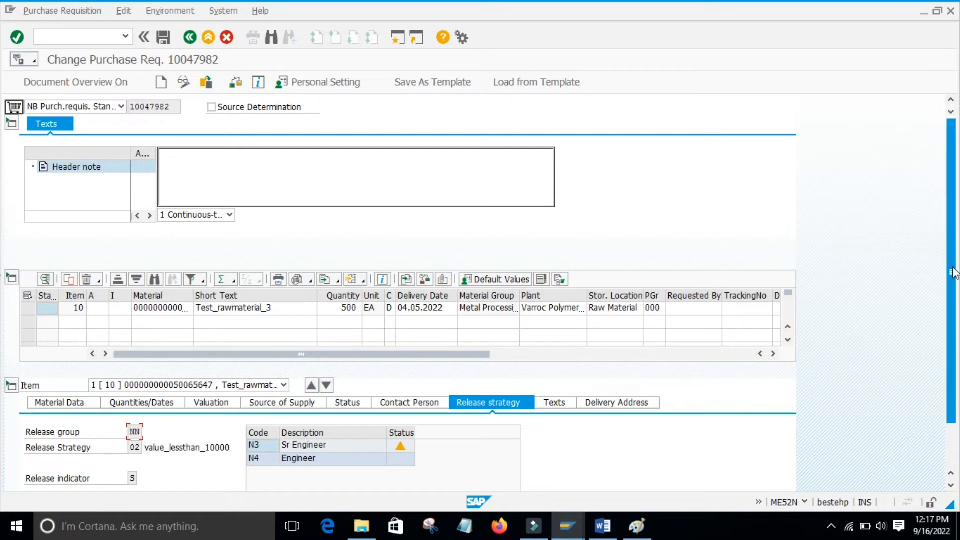
Step: Look over the requisition's header, item overview and item detail sections, and examine the available document types
drag(951, 280, 946, 347)
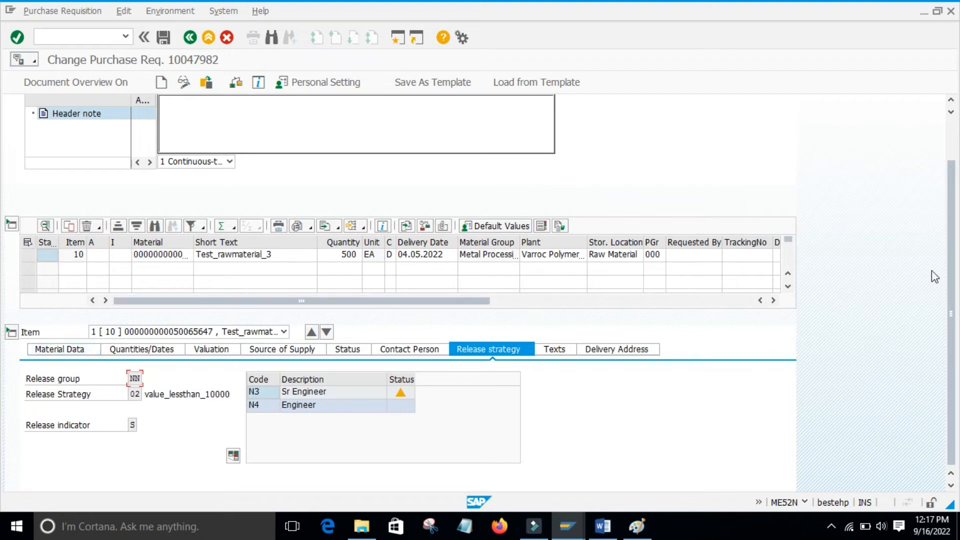
drag(952, 250, 948, 136)
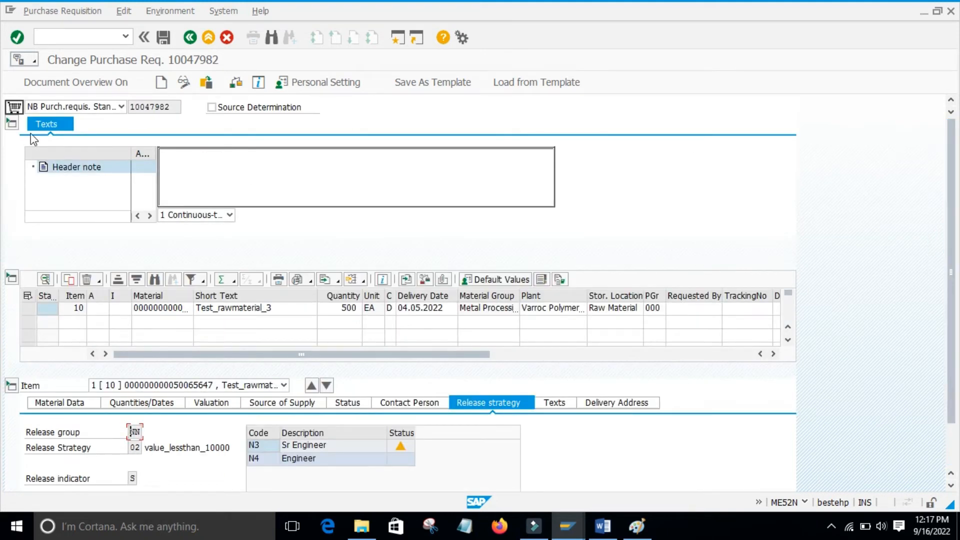
click(121, 107)
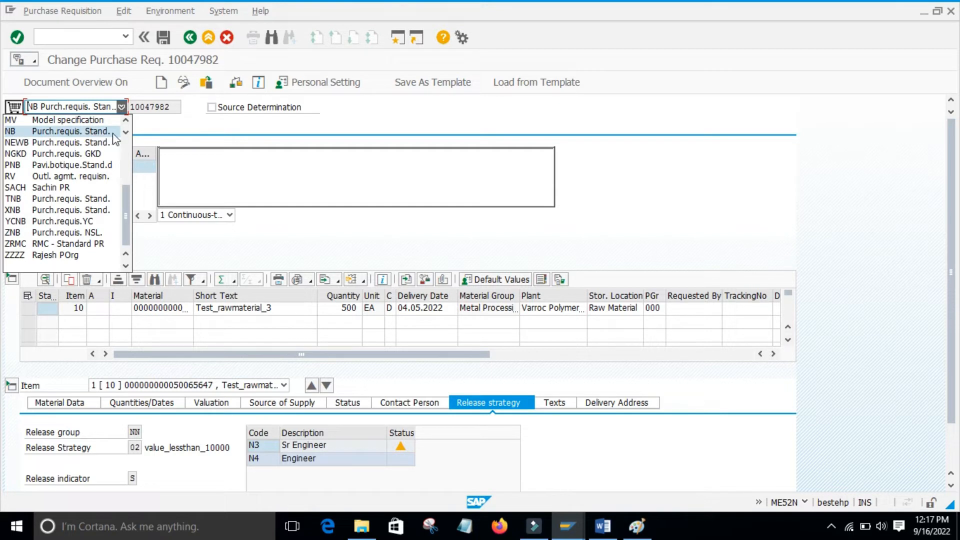
click(144, 124)
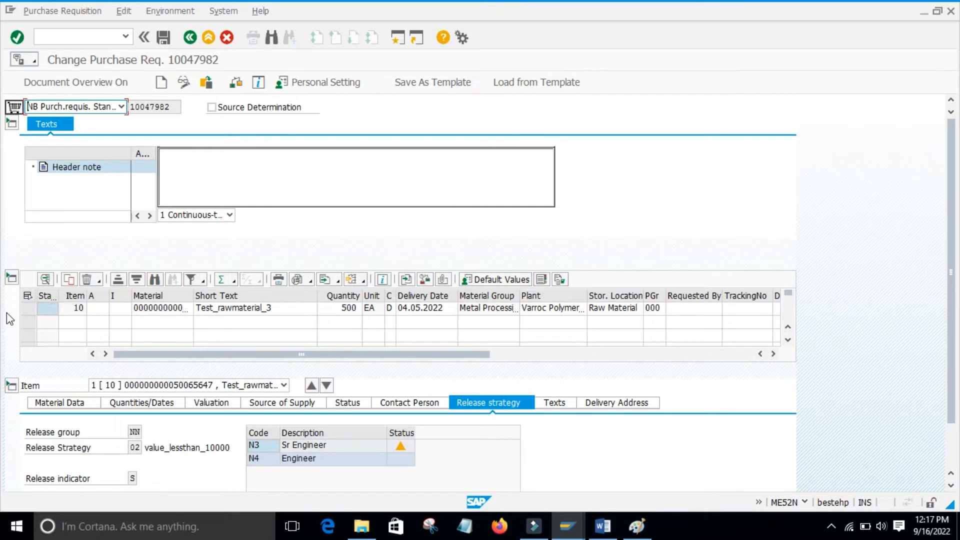
Step: Select item 10 and review its material data, quantities and dates, and valuation
click(28, 307)
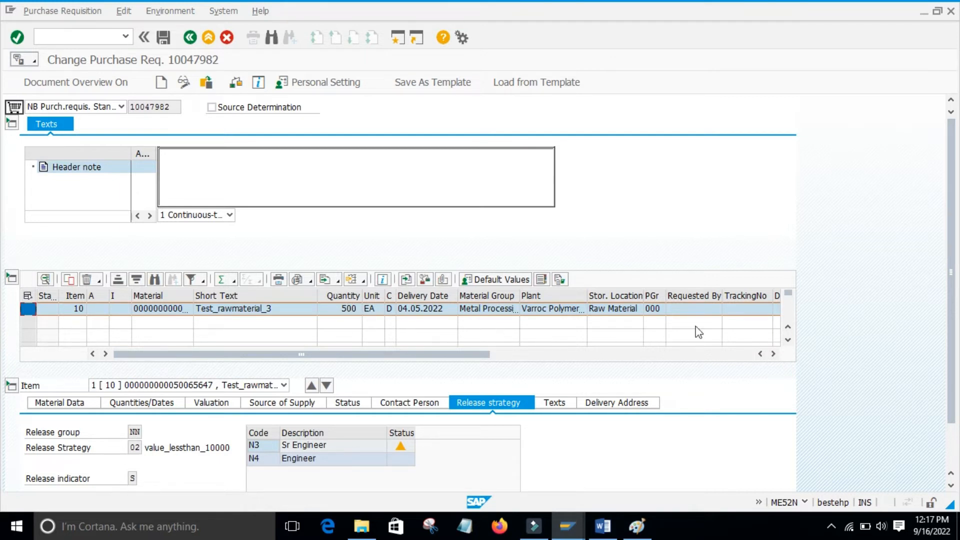
click(841, 291)
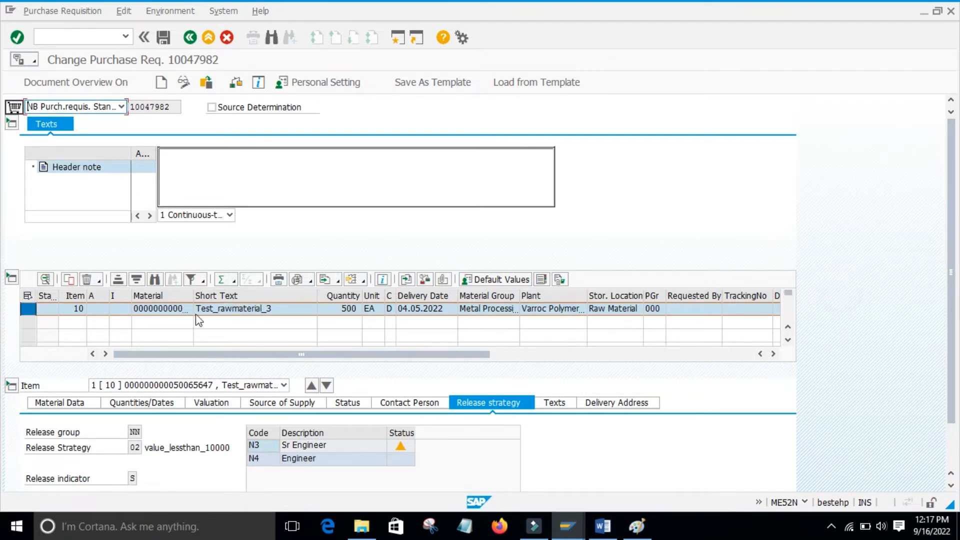
click(69, 405)
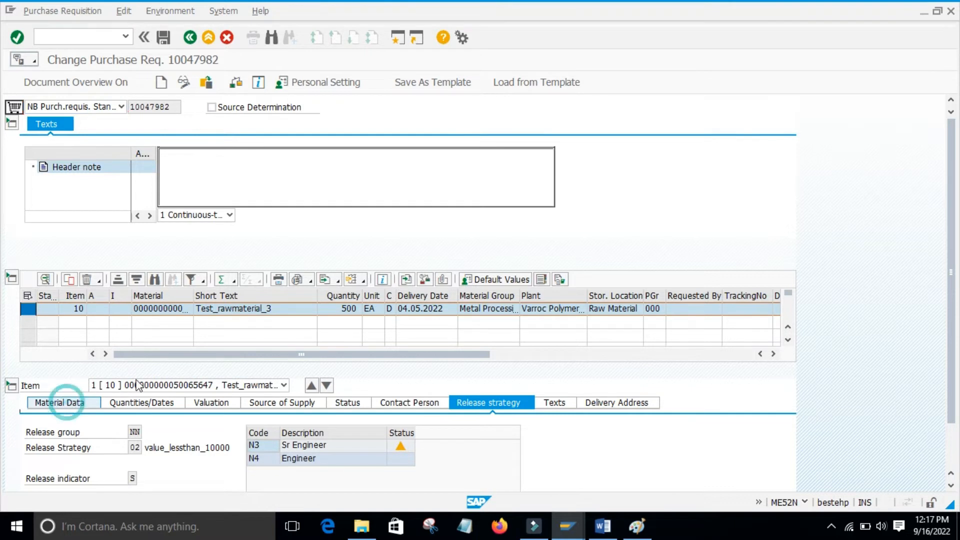
click(170, 309)
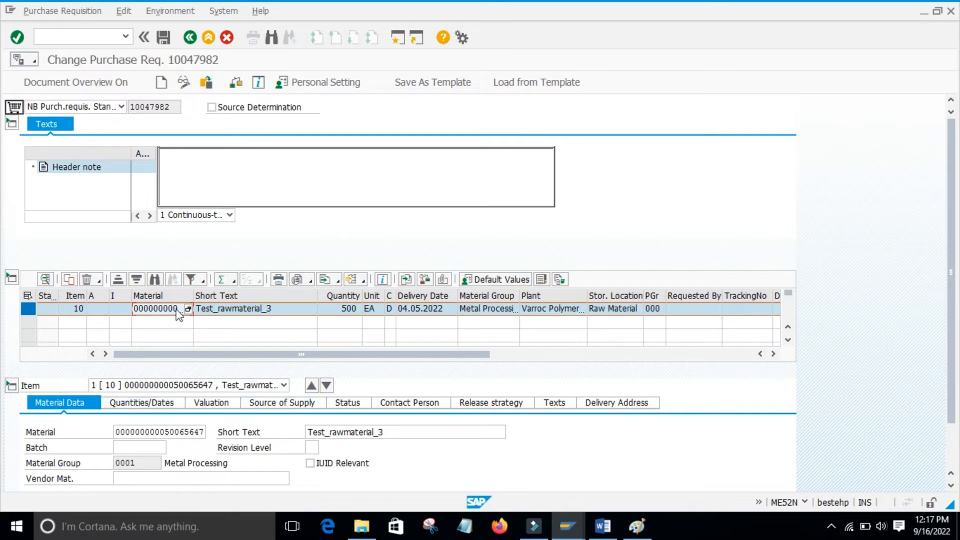
click(157, 403)
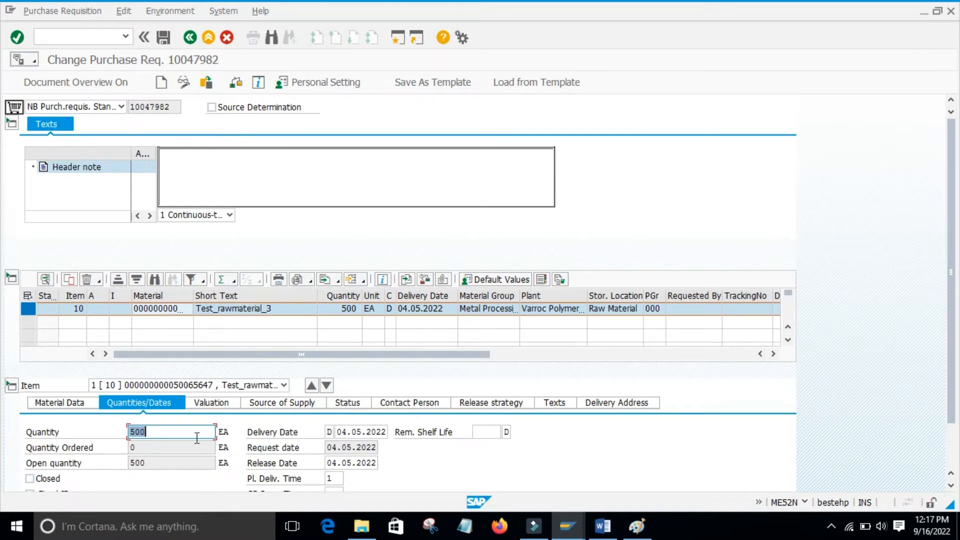
drag(952, 306, 947, 357)
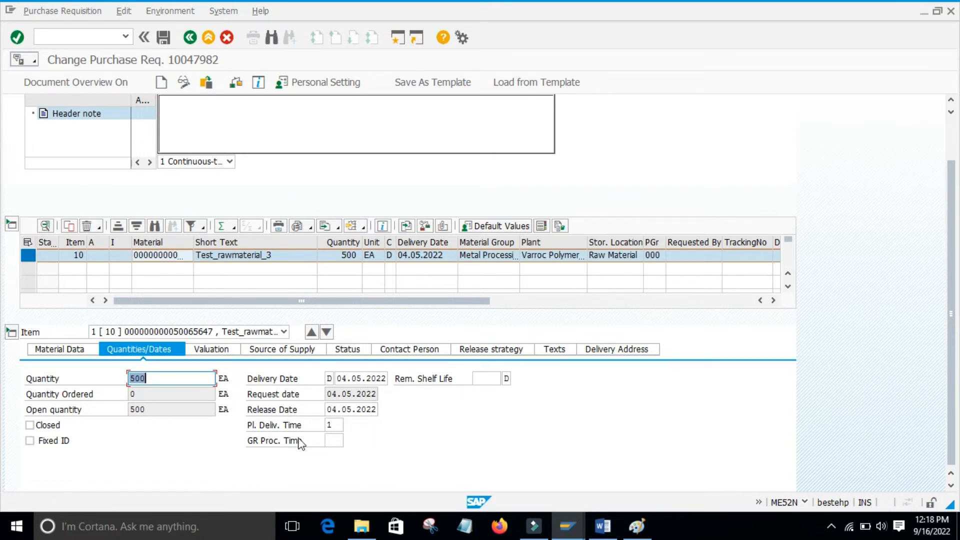
click(214, 348)
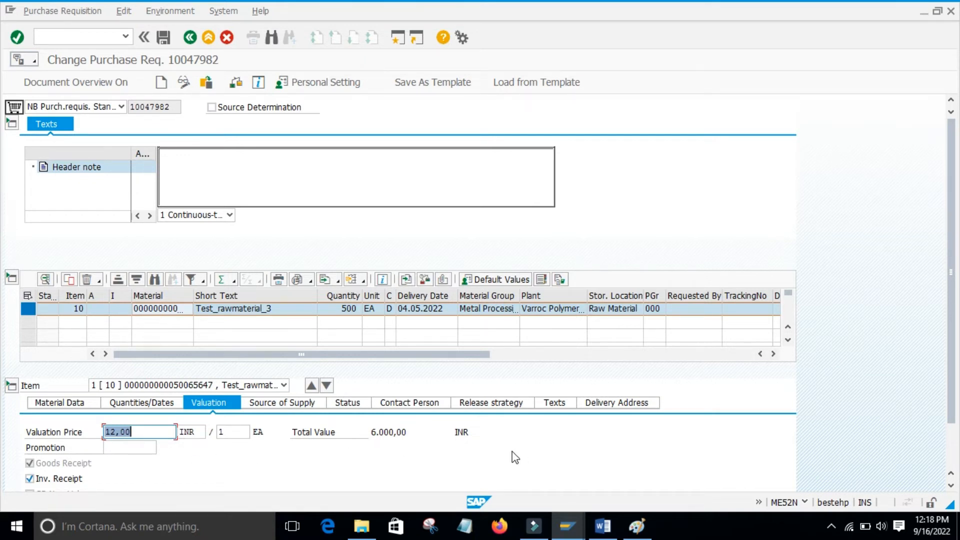
Step: Examine item 10's source of supply, including the fixed vendor, and its processing status
click(282, 404)
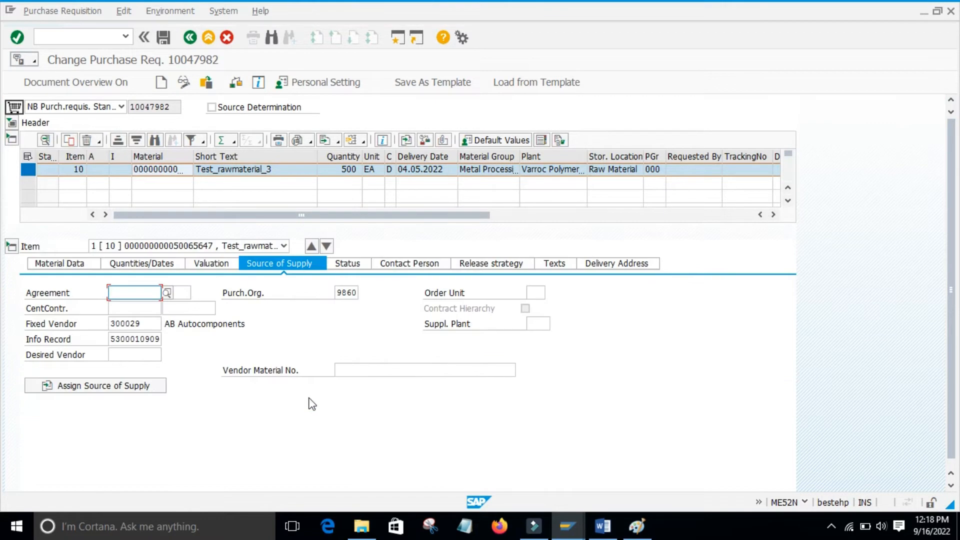
click(170, 326)
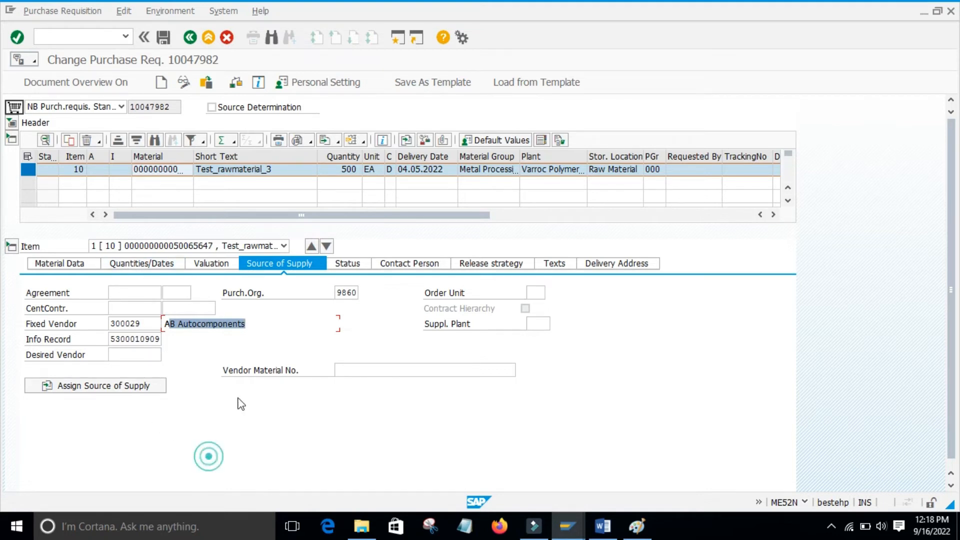
click(207, 437)
click(351, 265)
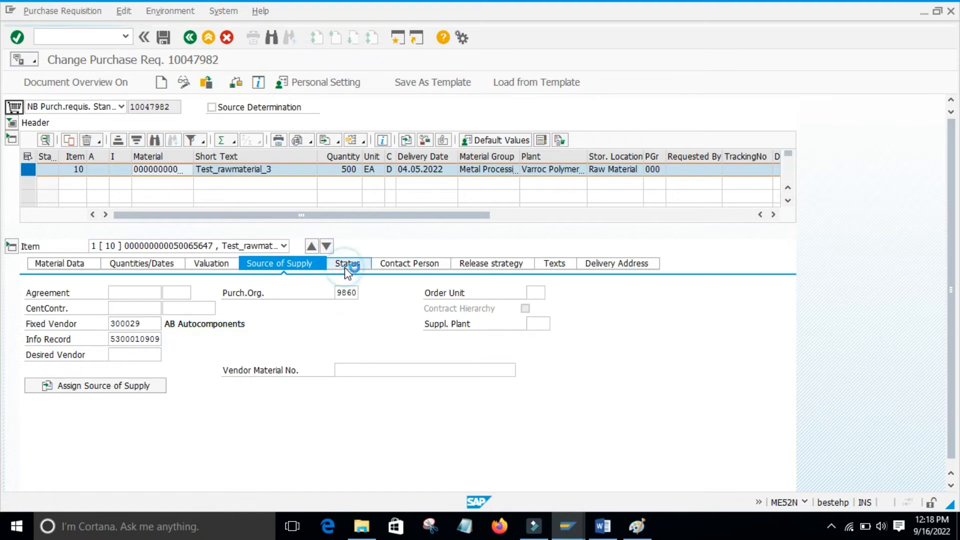
click(305, 459)
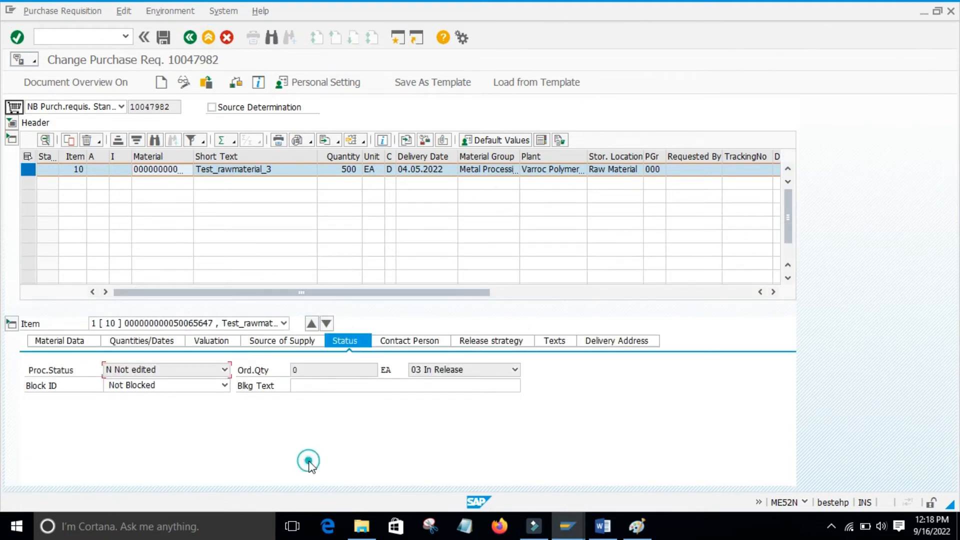
Step: Review item 10's contact person, release strategy, texts and delivery address
click(423, 340)
click(488, 341)
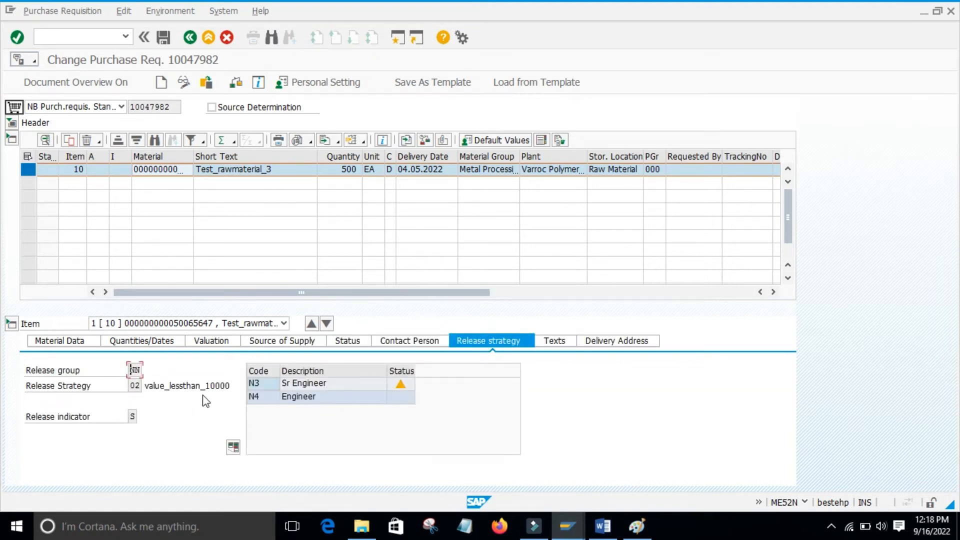
click(553, 341)
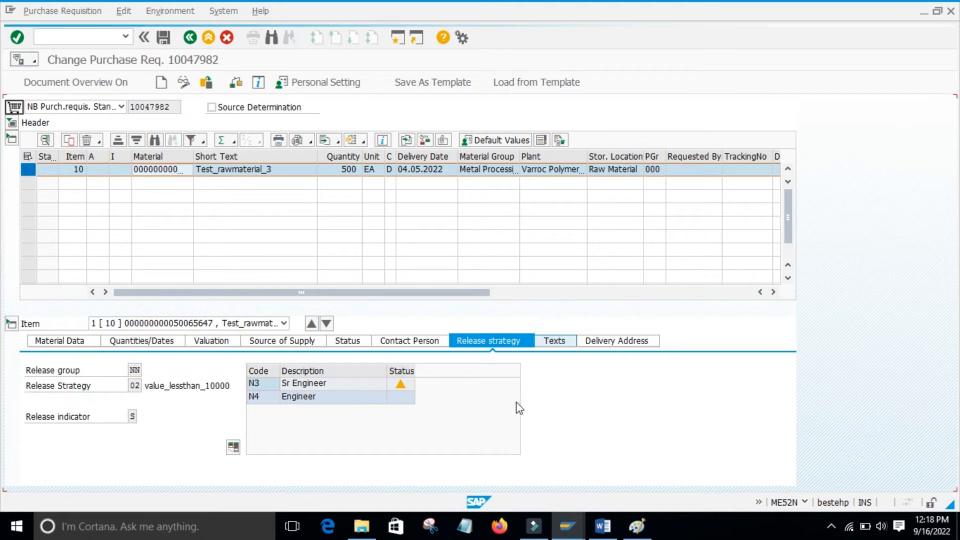
click(625, 344)
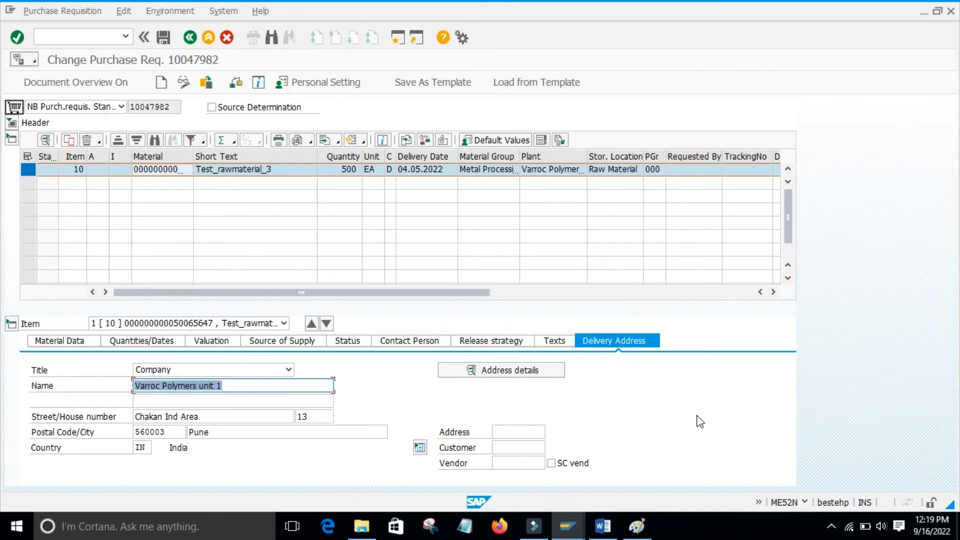
Step: Set the requested quantity of item 10 to 600 and save the purchase requisition
click(259, 197)
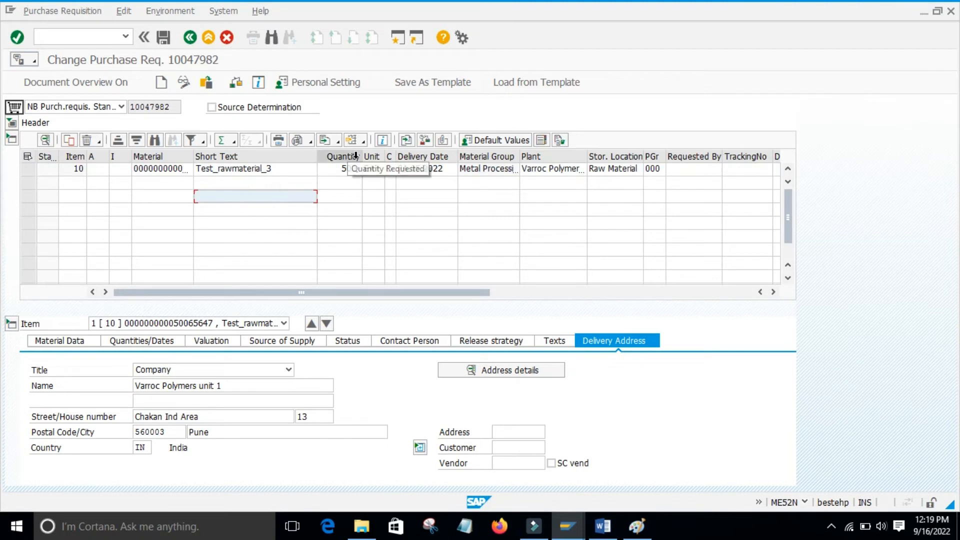
click(327, 170)
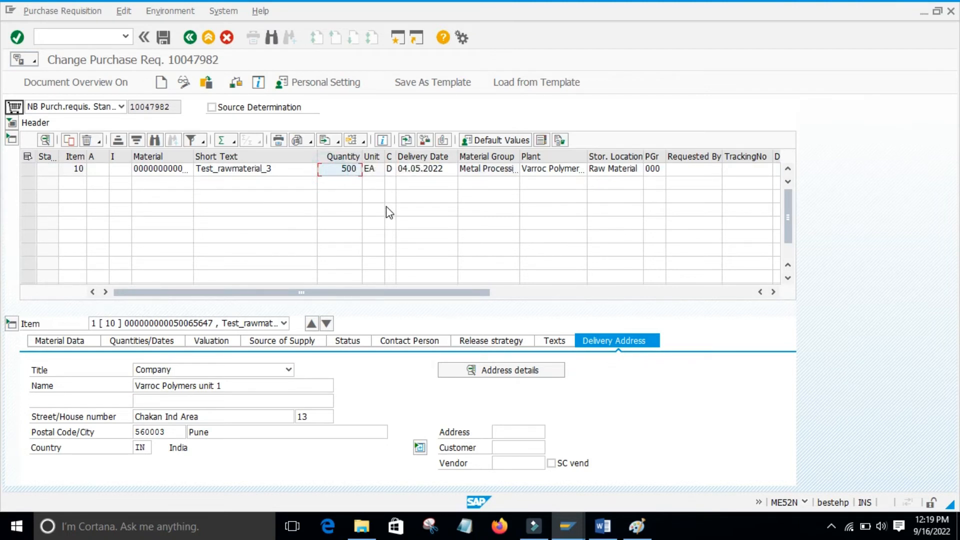
text(600)
key(Return)
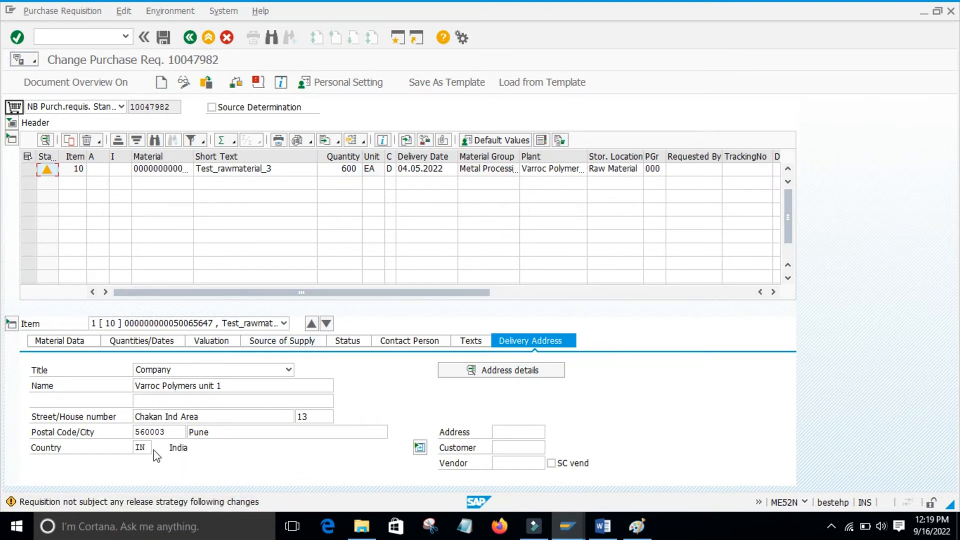
click(164, 37)
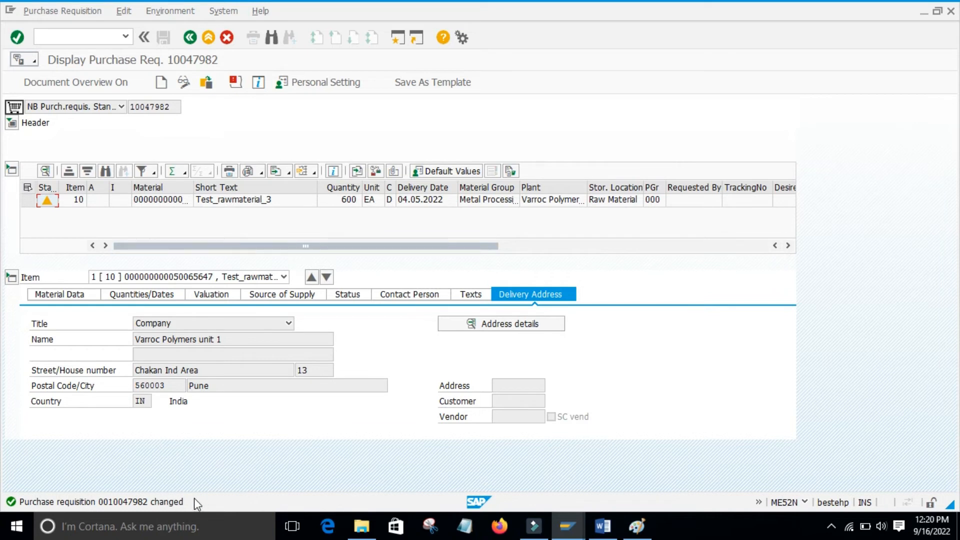
Step: Open the display transaction ME53N and check the requisition's item line and contact person details
click(64, 39)
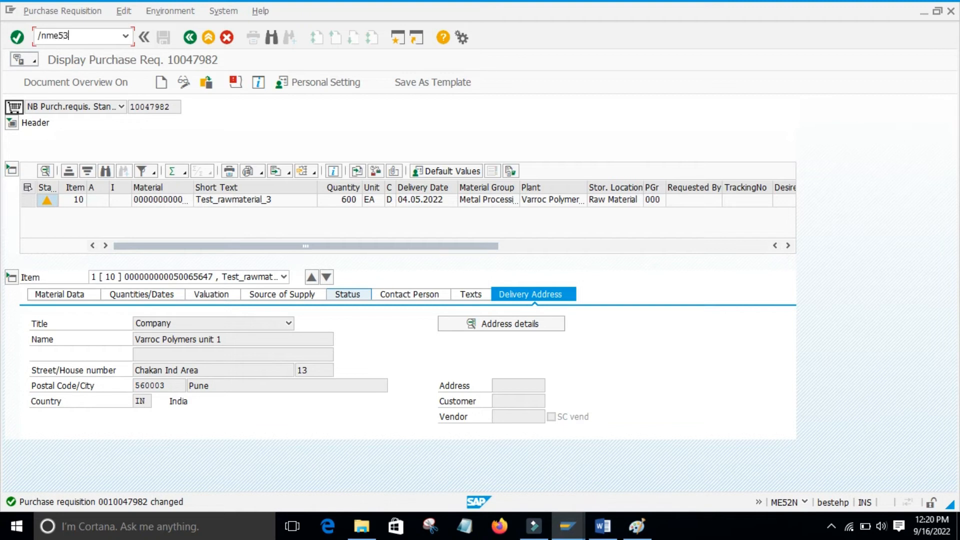
key(Return)
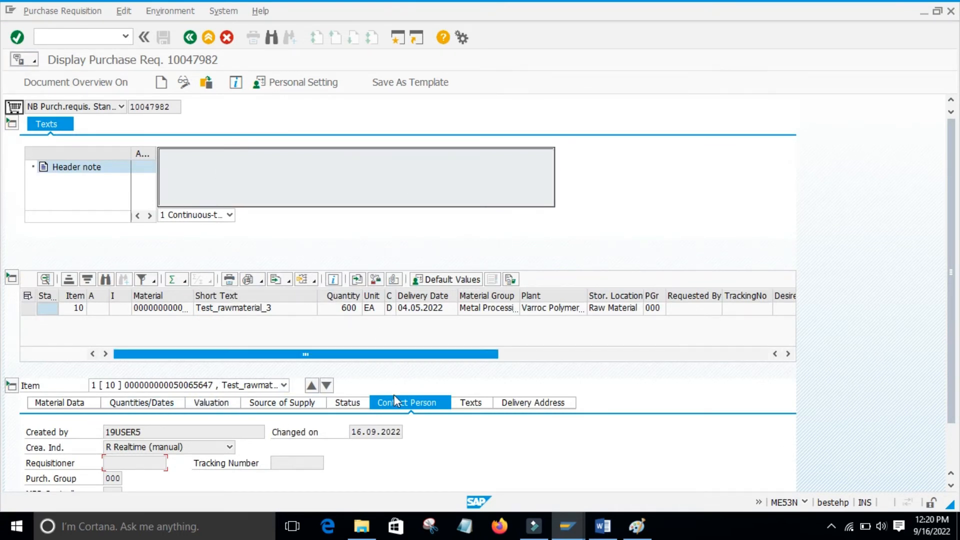
click(349, 307)
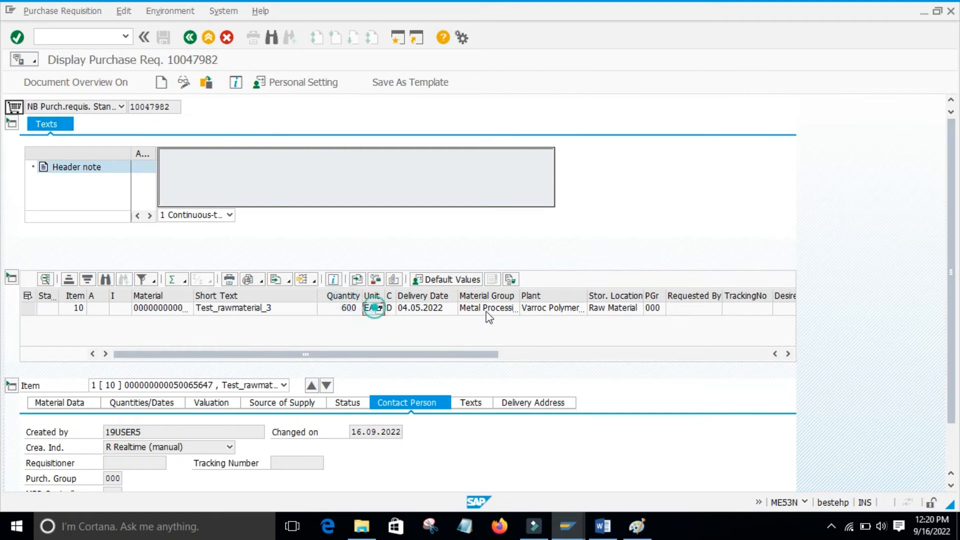
click(573, 306)
click(700, 307)
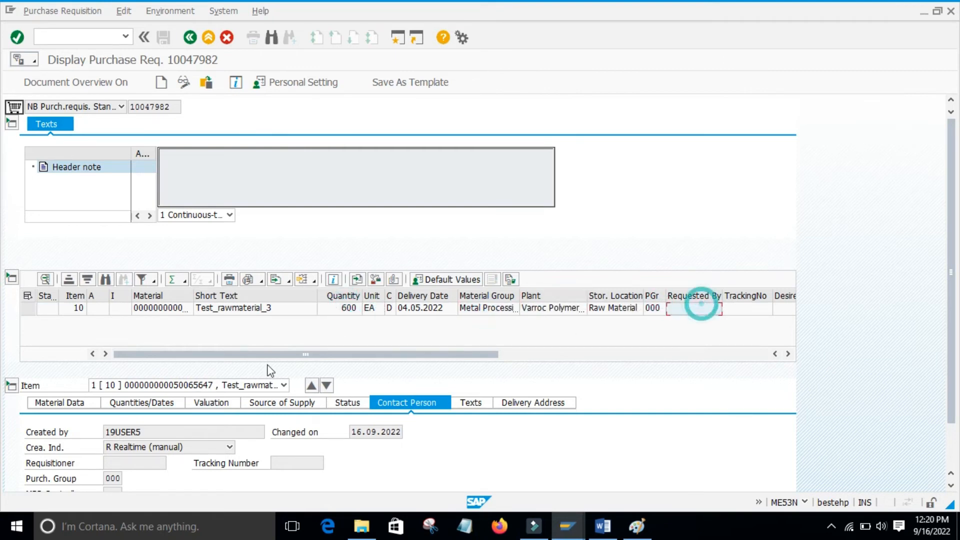
click(144, 446)
Step: Switch to Word and select in turn the T codes for creating, changing and displaying a PR
click(602, 526)
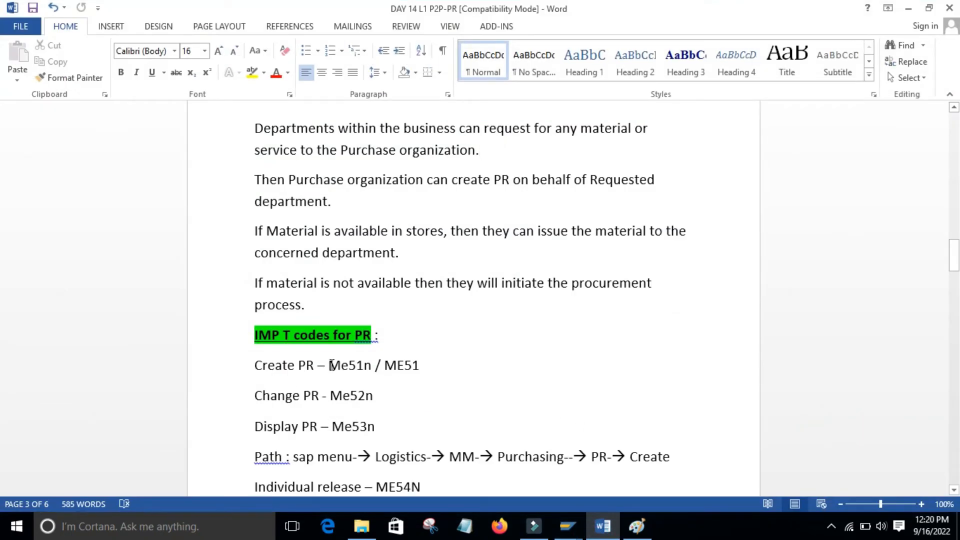
drag(332, 364, 428, 368)
drag(330, 394, 384, 403)
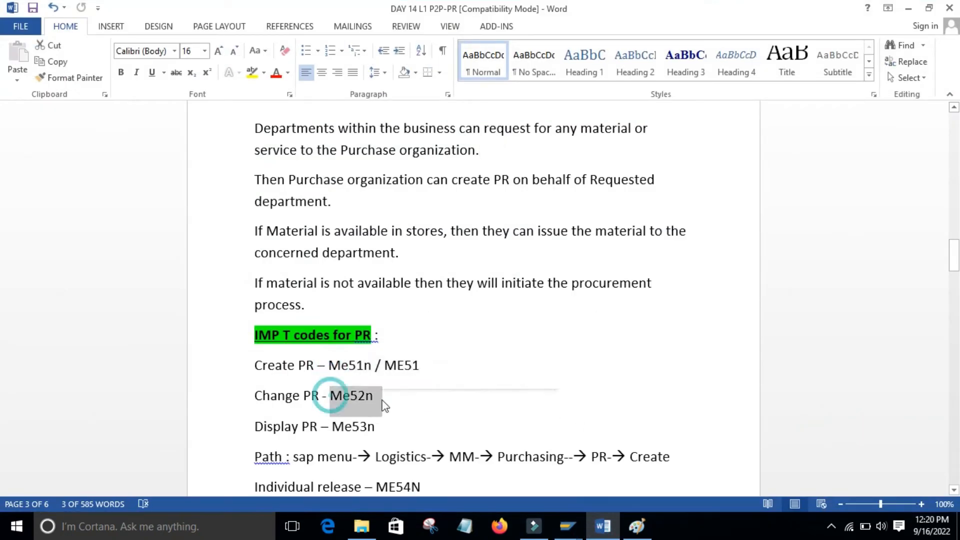
drag(334, 426, 383, 427)
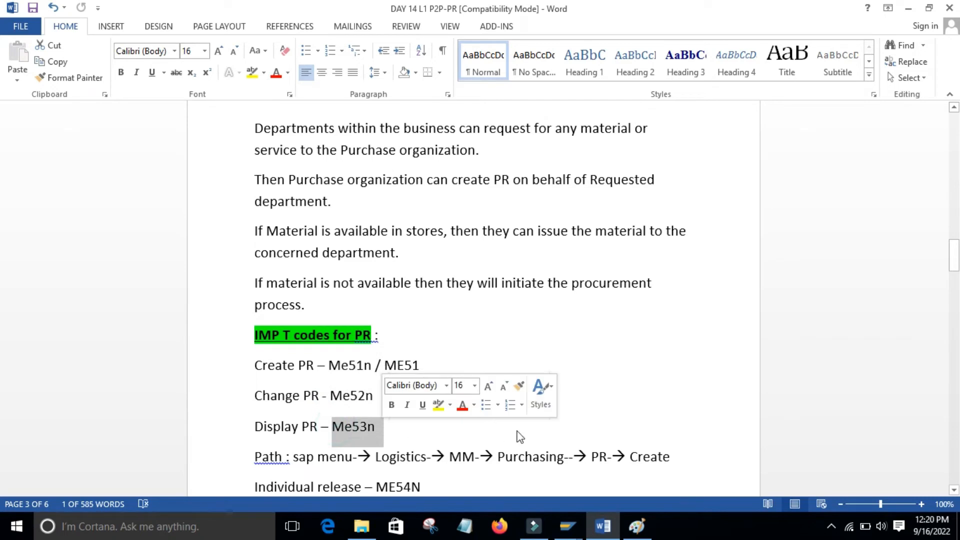
Step: Clear the selection and read on to the PR menu path and release T codes in the Word notes
key(Up)
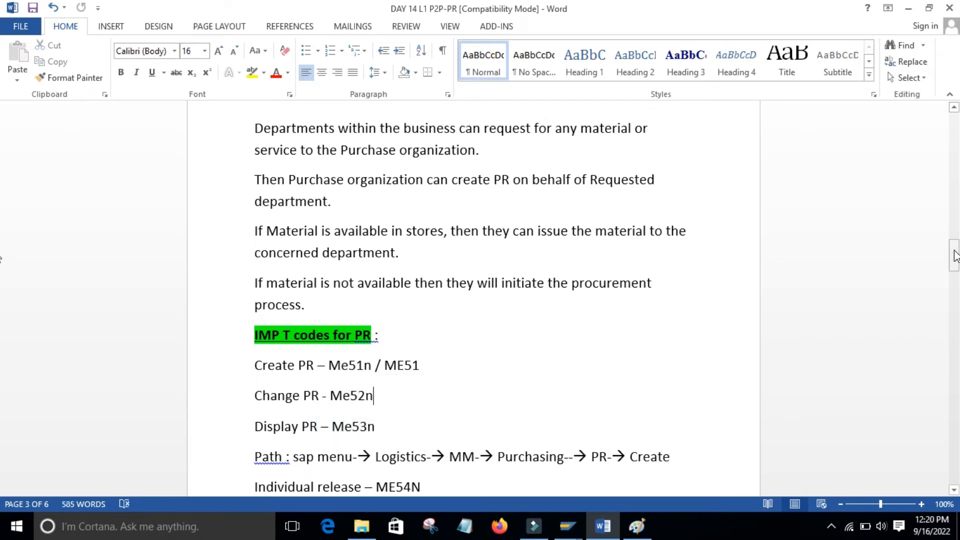
drag(953, 256, 953, 272)
click(464, 354)
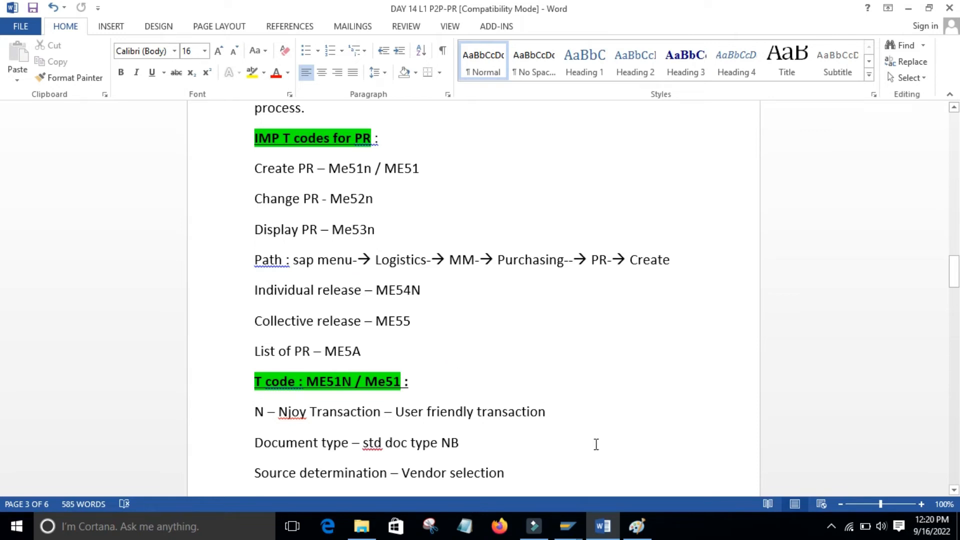
Step: Switch to SAP and leave the displayed requisition to return to the SAP Easy Access screen
click(567, 526)
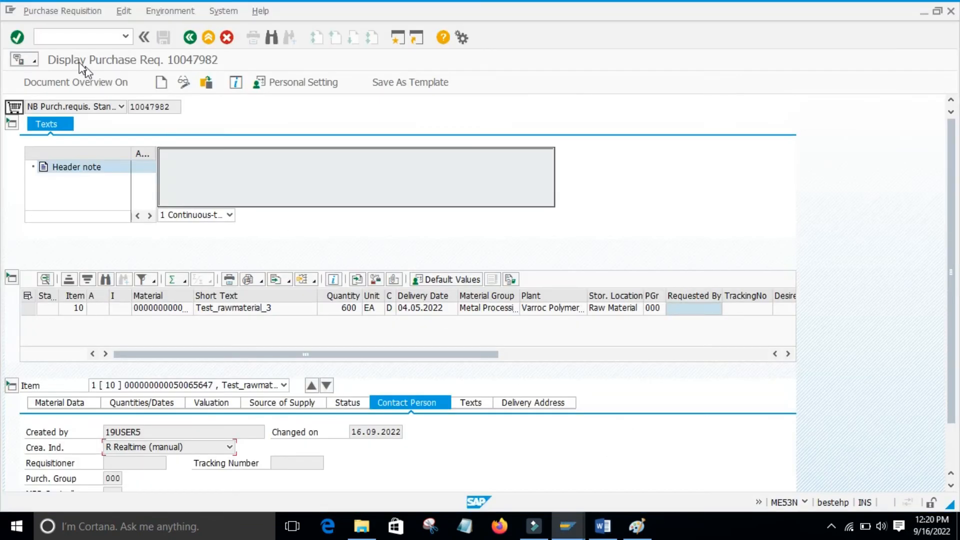
click(50, 37)
key(Return)
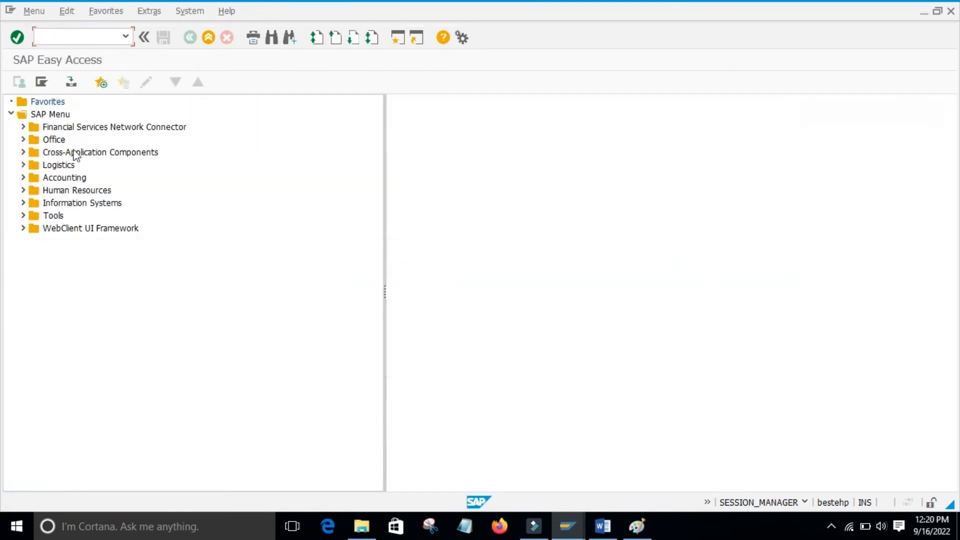
Step: Open the Create transaction through Logistics, Materials Management, Purchasing and Purchase Requisition in the SAP Menu tree
click(23, 164)
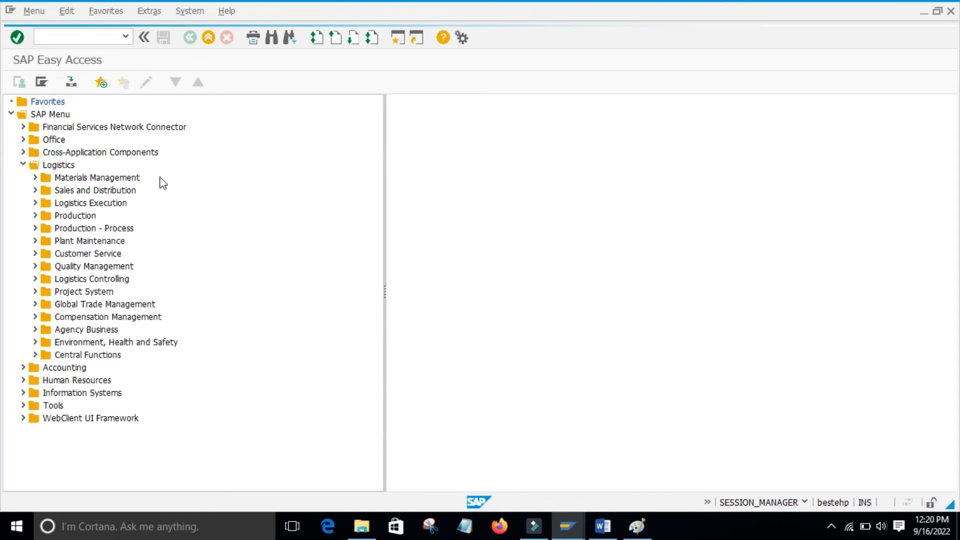
click(35, 177)
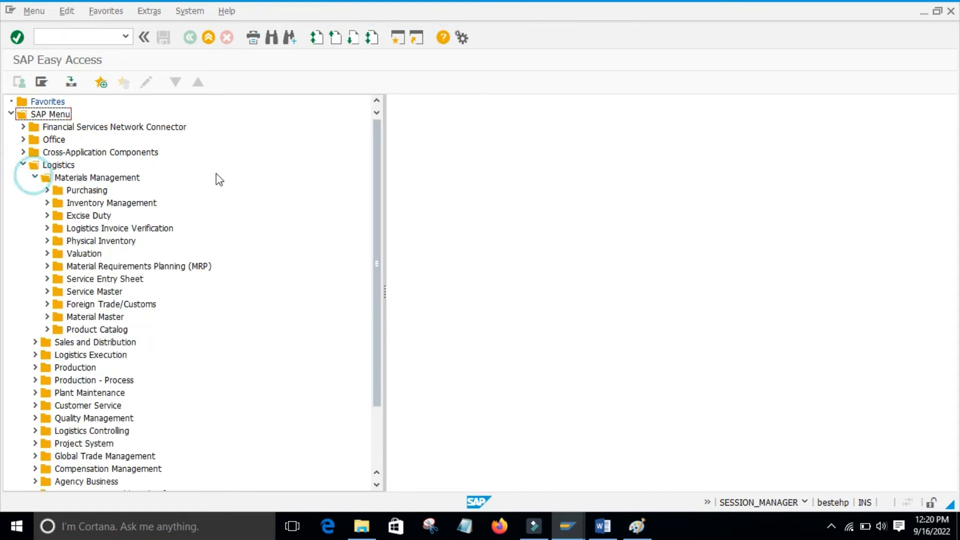
click(47, 190)
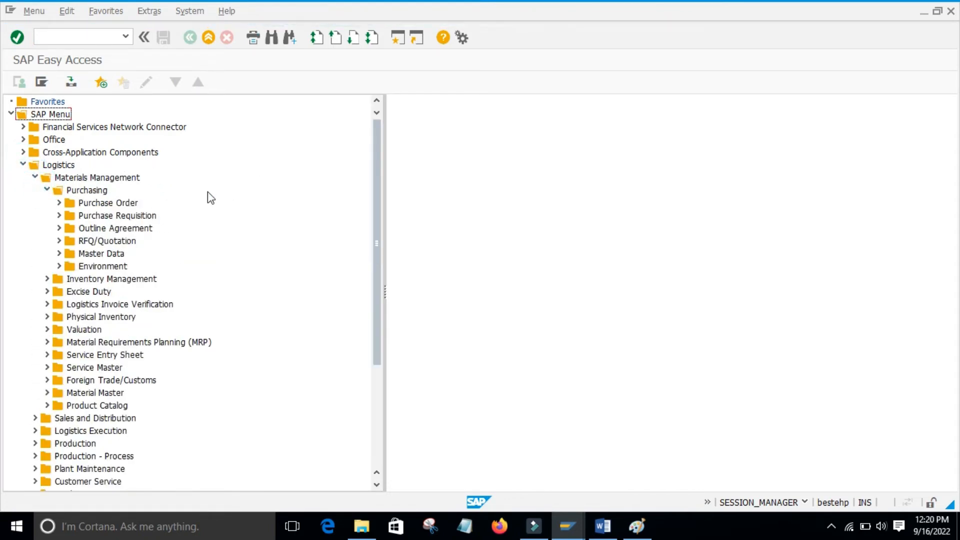
click(59, 215)
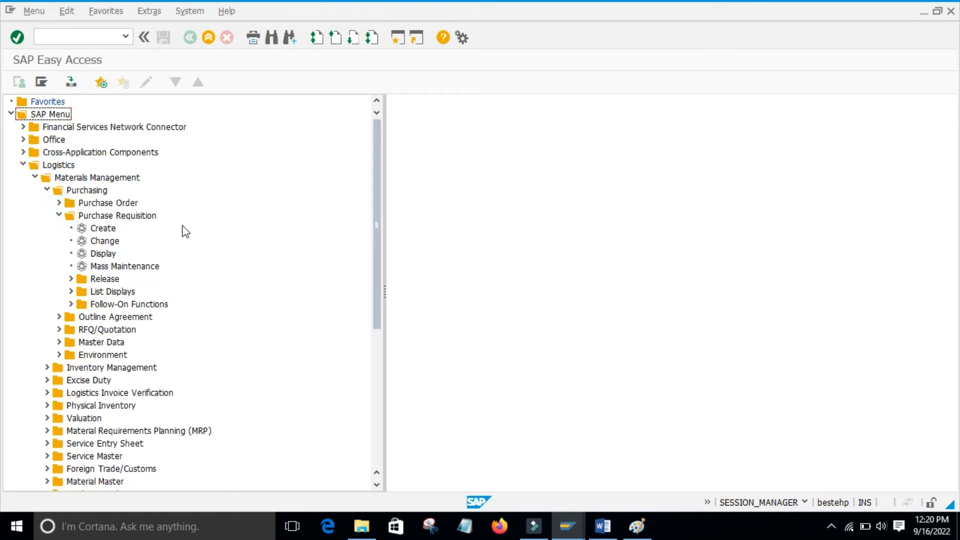
click(99, 231)
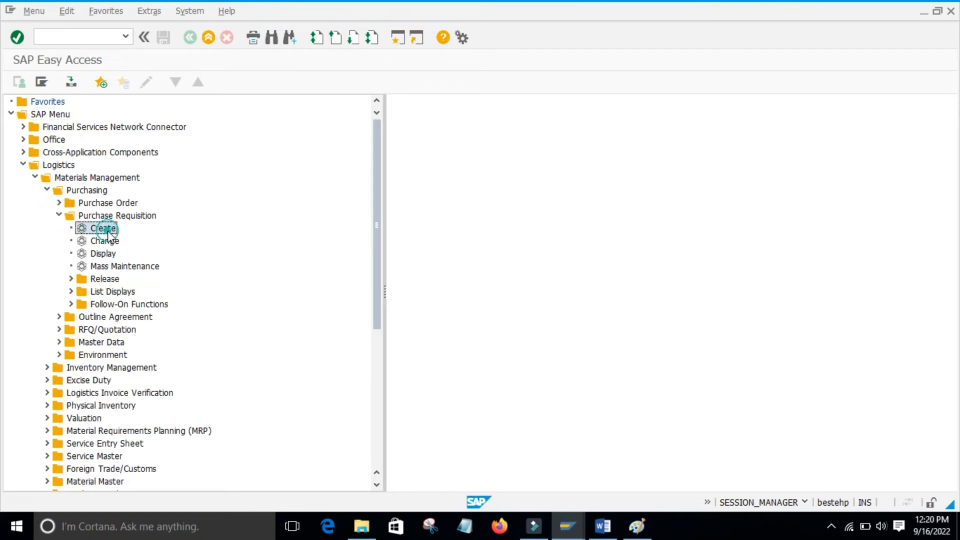
double_click(98, 230)
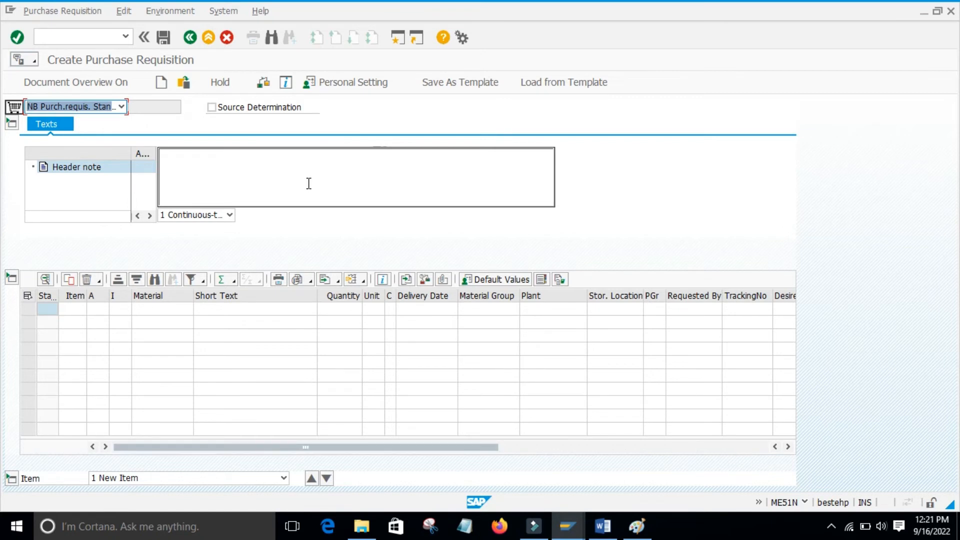
click(62, 38)
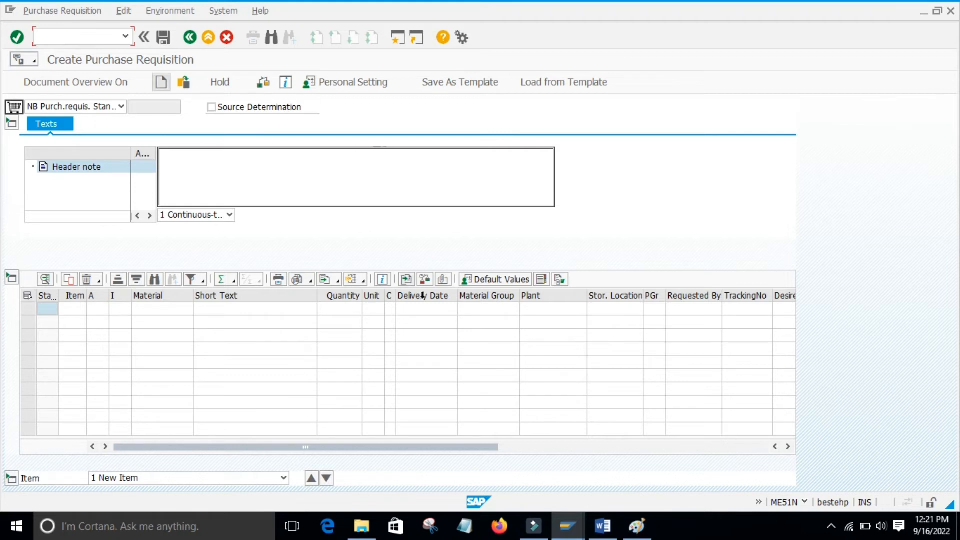
Step: Switch to Word and select in turn the PR menu path, the individual release code ME54N and the list code ME5A
click(603, 524)
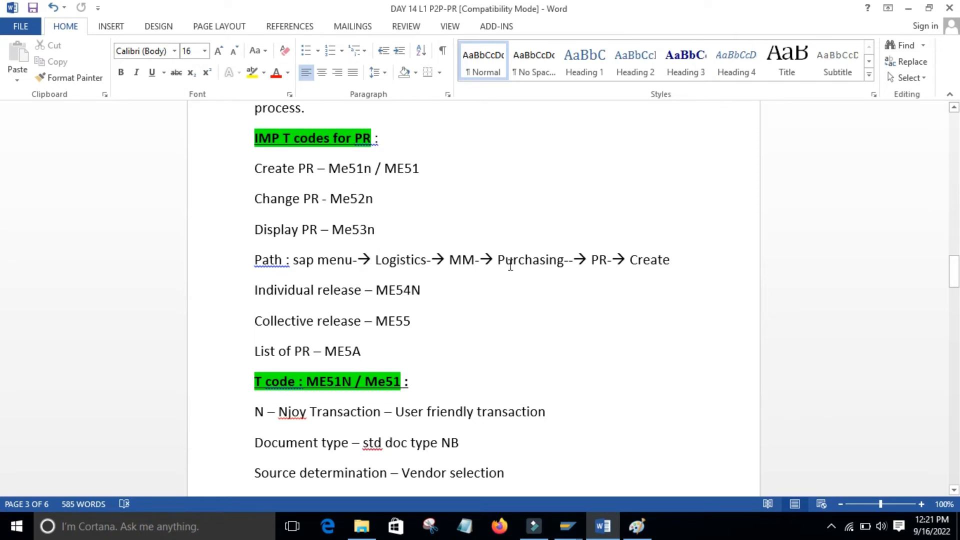
drag(686, 260, 254, 267)
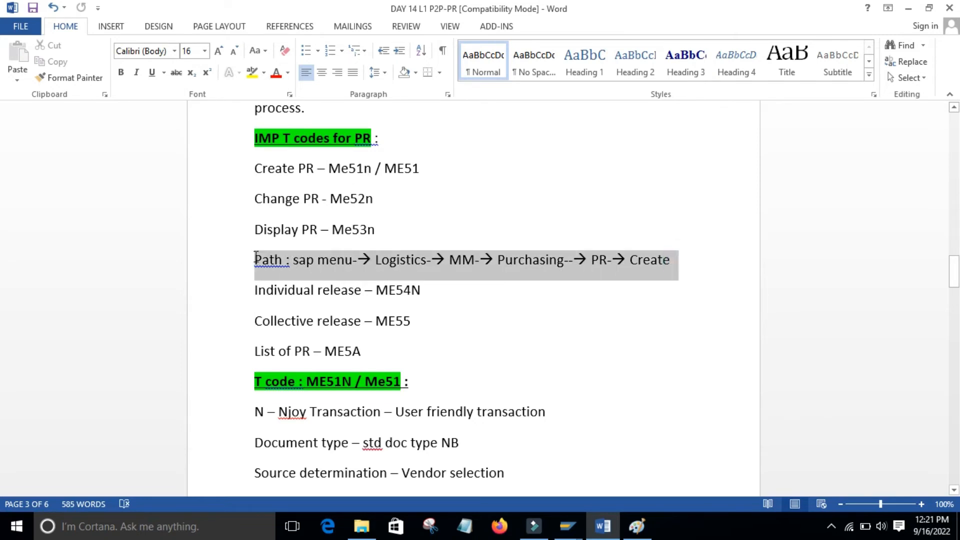
click(453, 326)
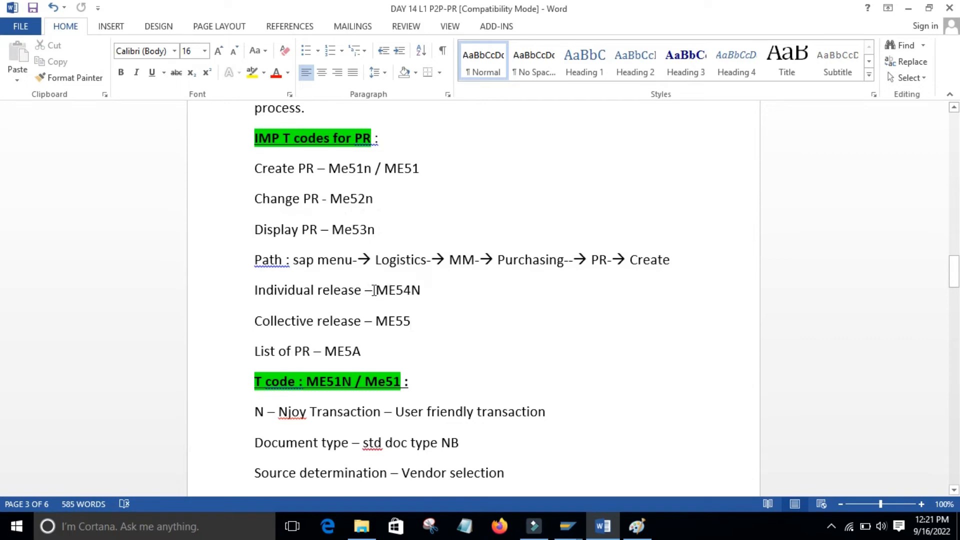
drag(371, 289, 421, 290)
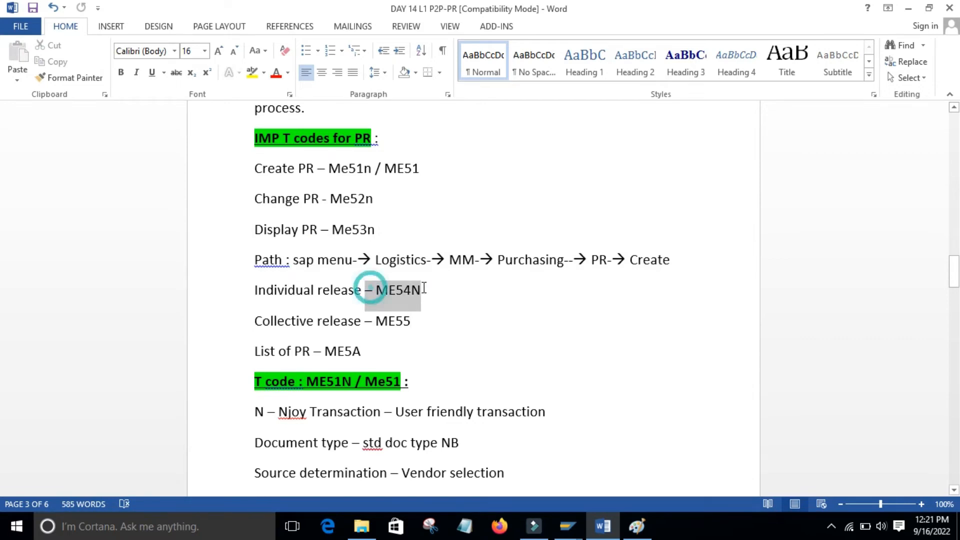
click(442, 328)
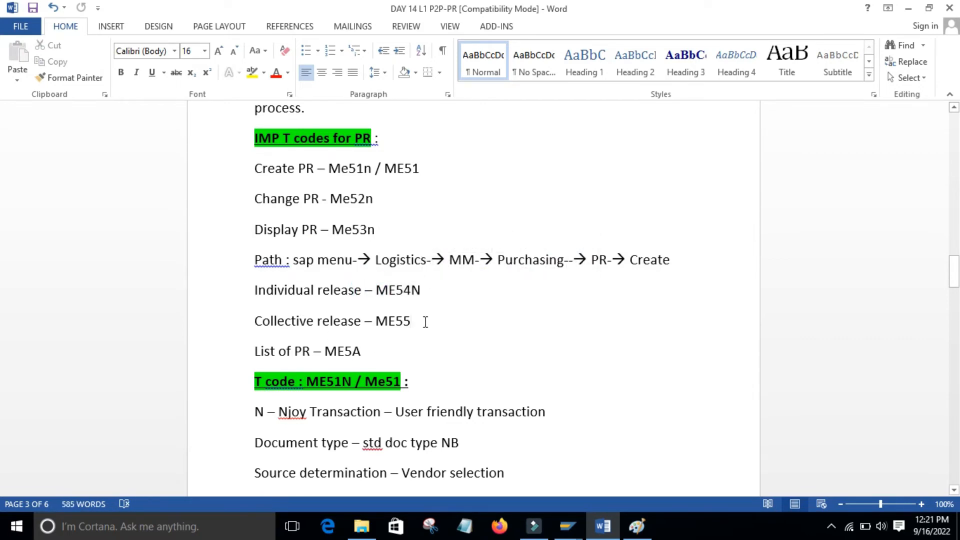
click(453, 343)
drag(365, 353, 322, 351)
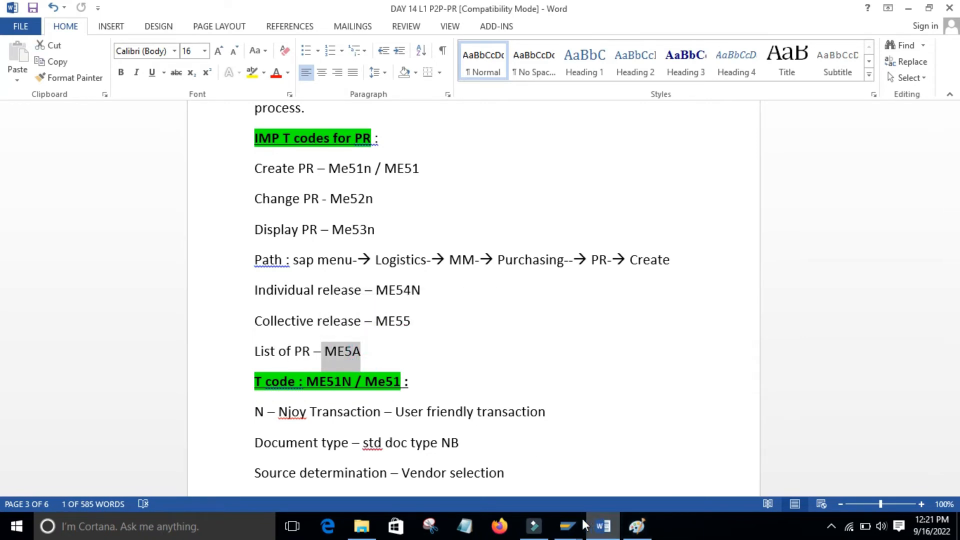
Step: Switch to SAP and start transaction ME5A for the list display of purchase requisitions
mouse_move(567, 525)
click(602, 465)
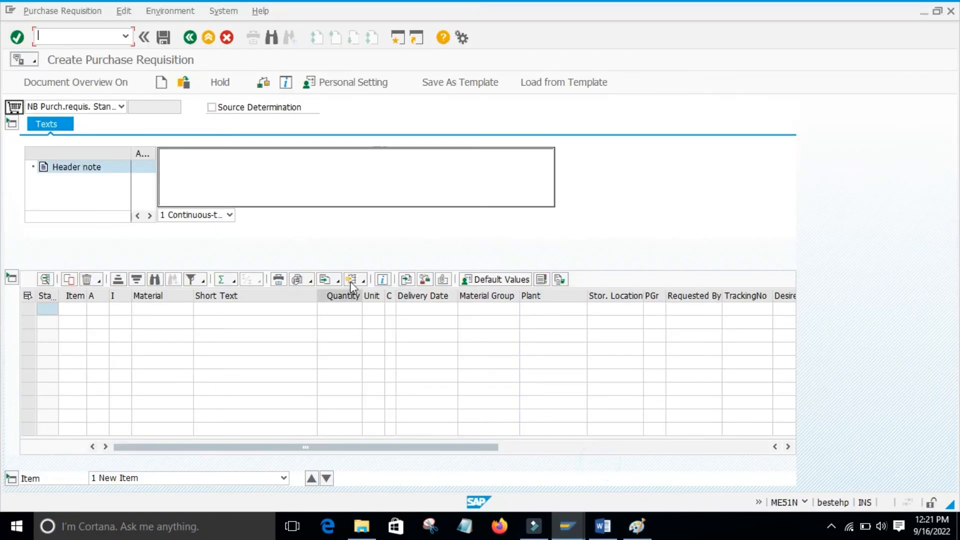
click(48, 35)
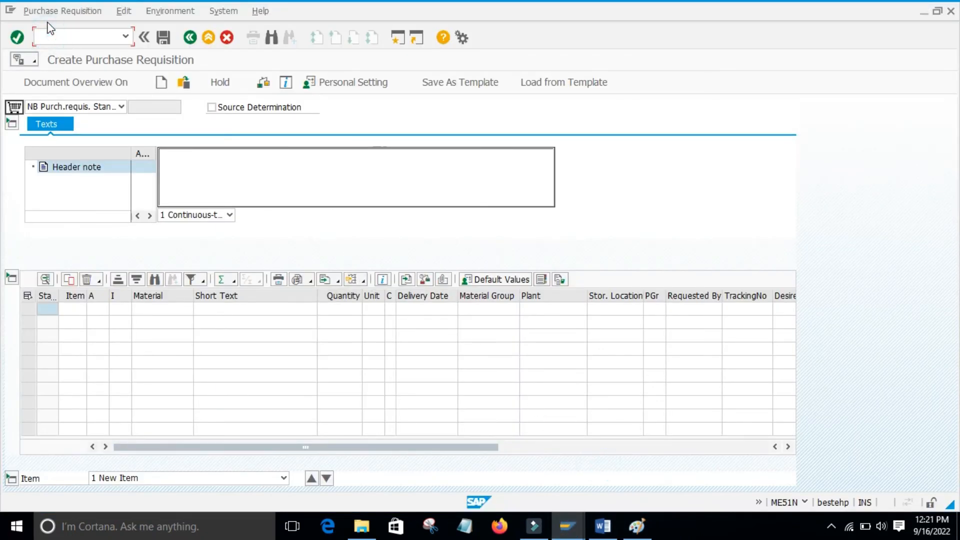
text(/nme5a)
key(Return)
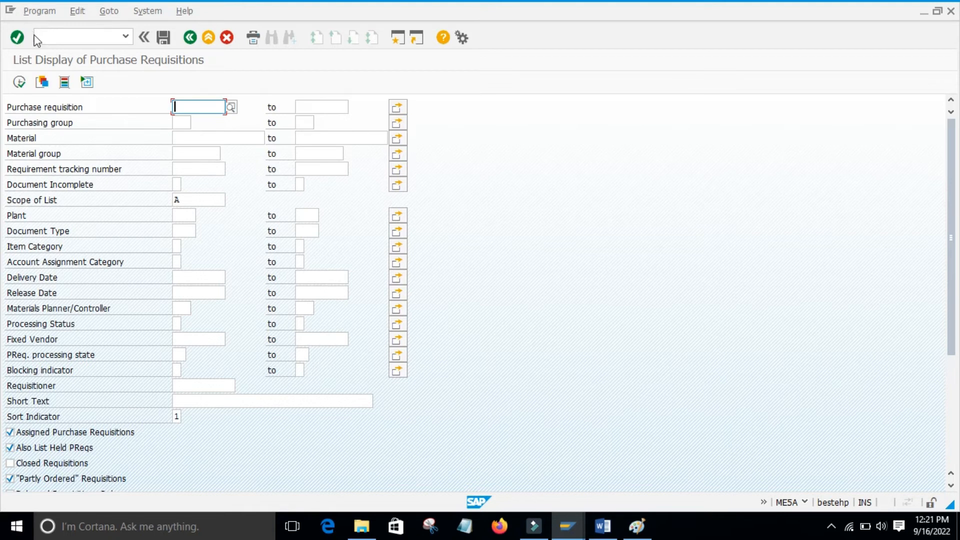
Step: Set the plant to 9860 and run the purchase requisition list
click(187, 214)
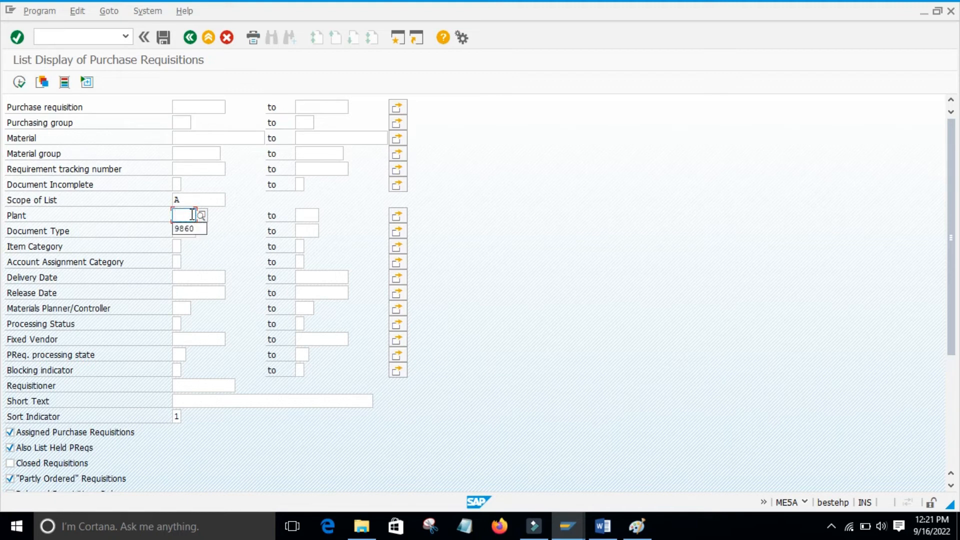
key(Down)
key(Return)
click(19, 82)
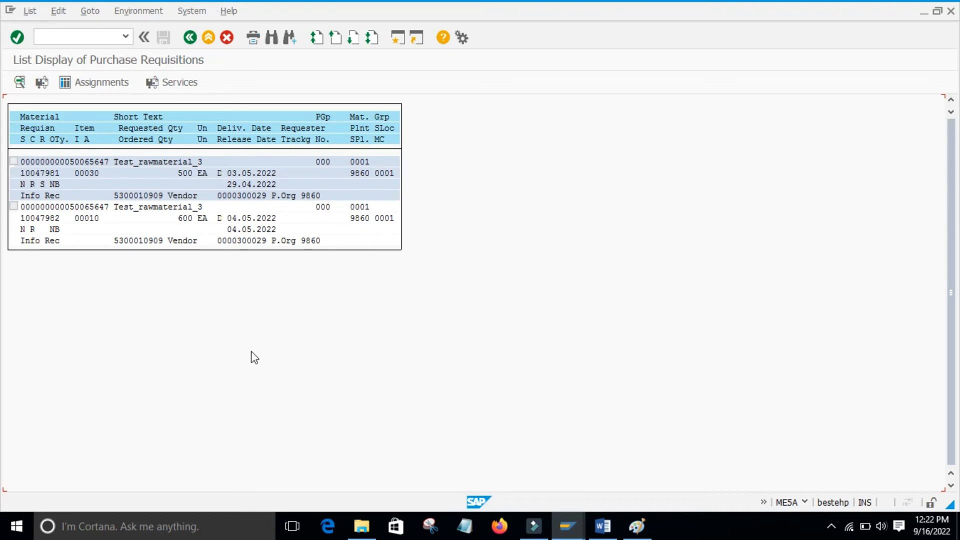
Step: Switch to Word and select in turn the ME51N notes on document type, source determination and header text
click(602, 526)
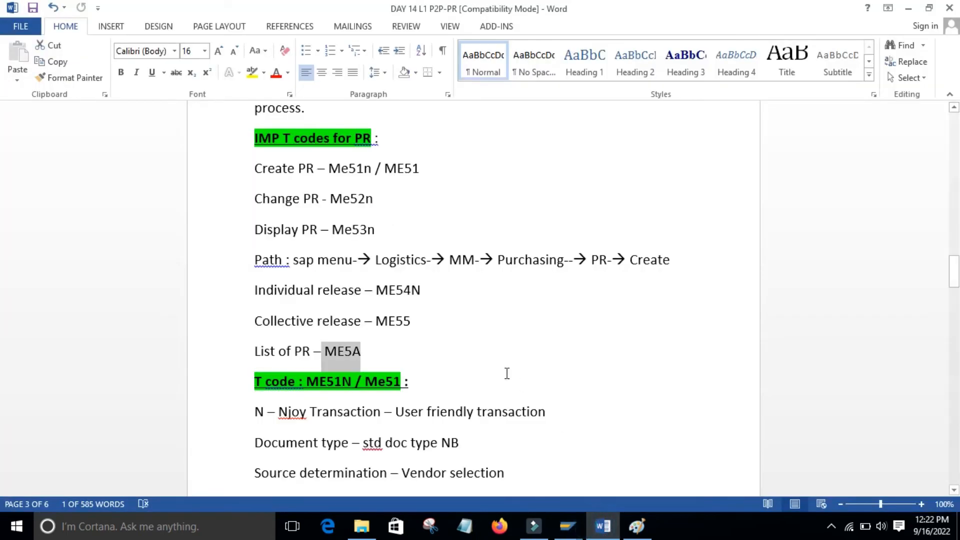
click(455, 361)
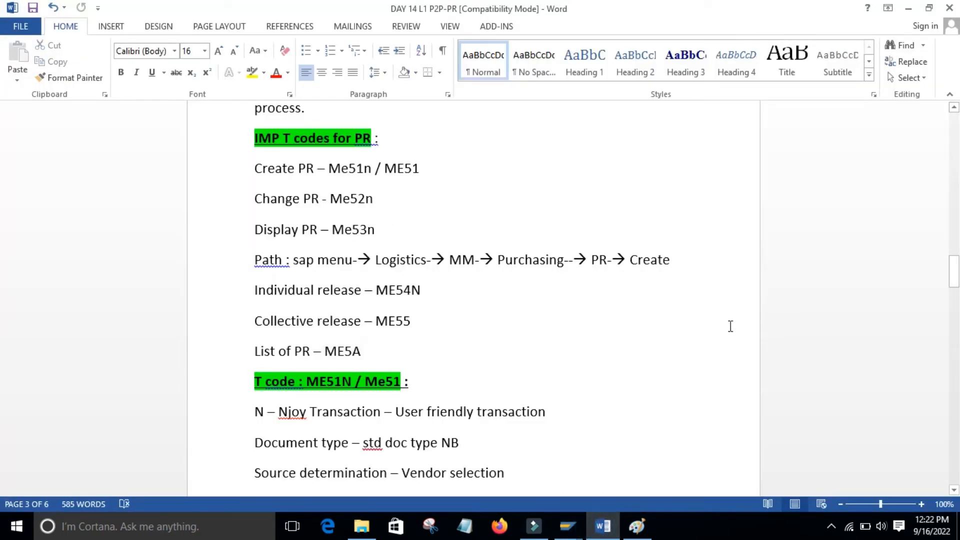
drag(955, 272, 955, 288)
drag(250, 236, 464, 248)
drag(257, 277, 500, 270)
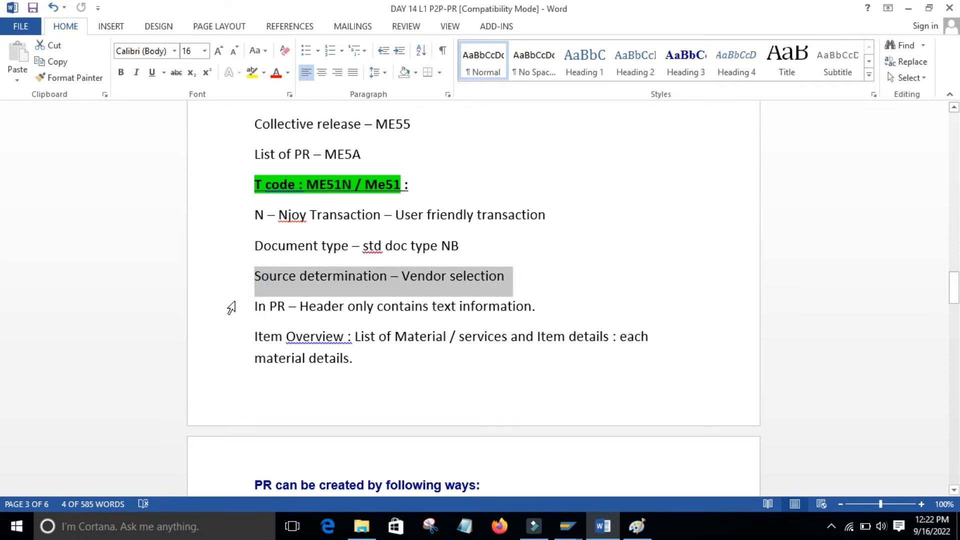
drag(253, 304, 540, 303)
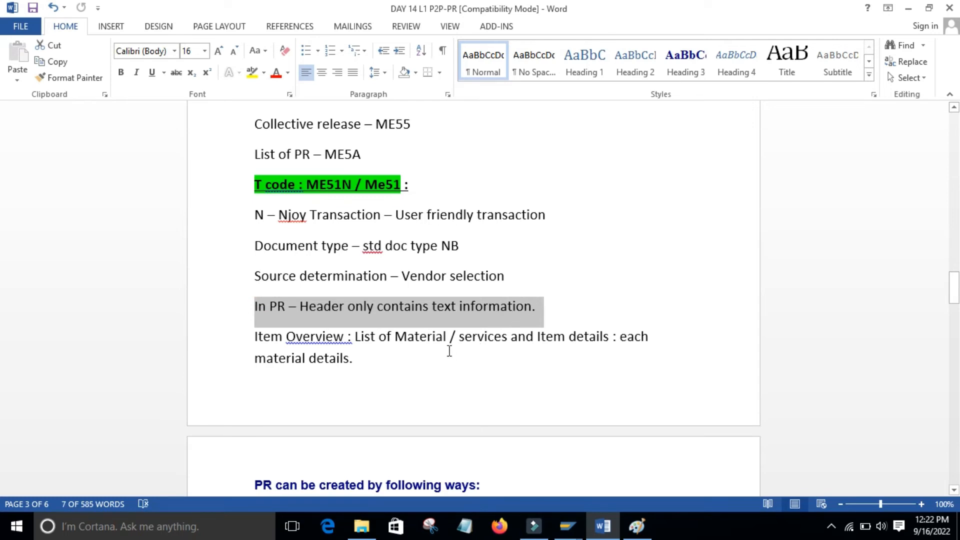
click(372, 372)
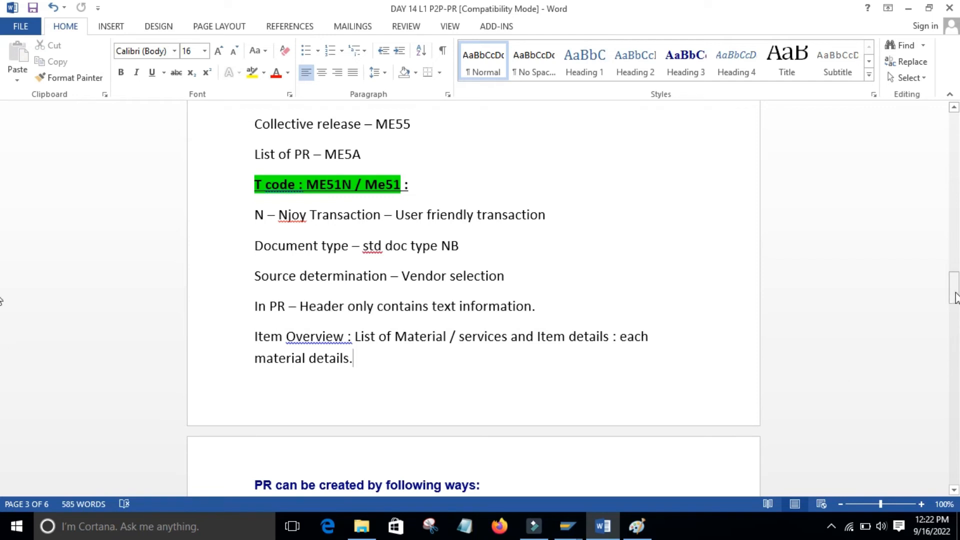
Step: Go to the notes on ways to create a PR and select the manual option's T code Me51n
drag(955, 290, 955, 313)
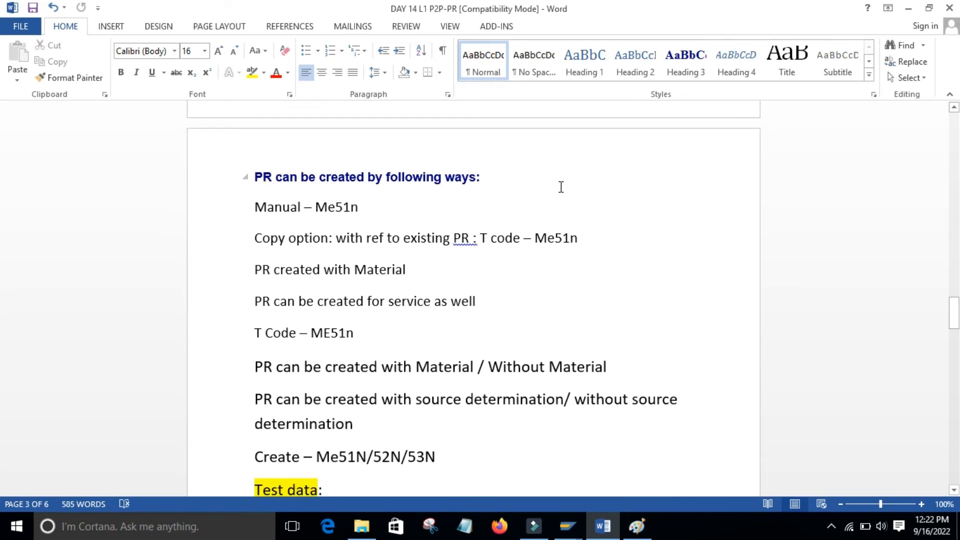
click(381, 207)
double_click(317, 207)
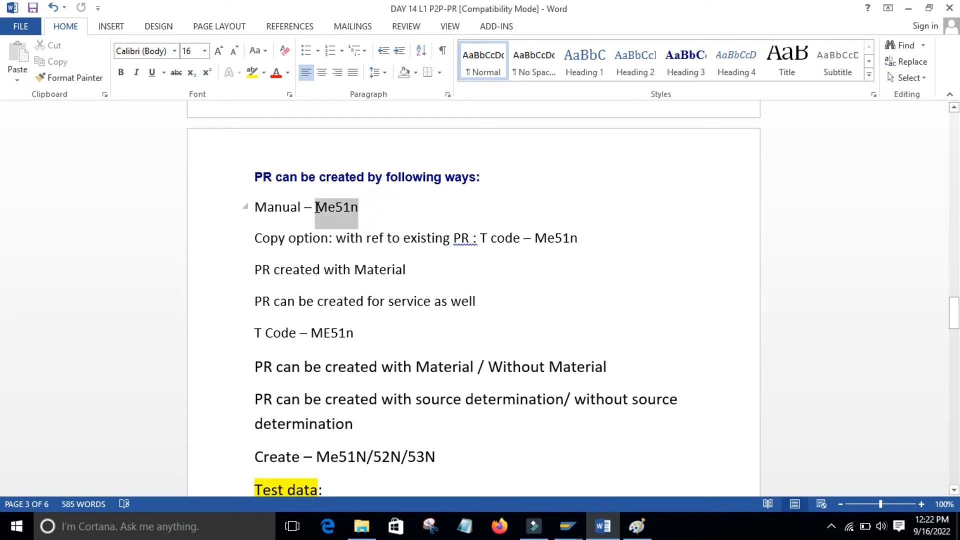
click(445, 269)
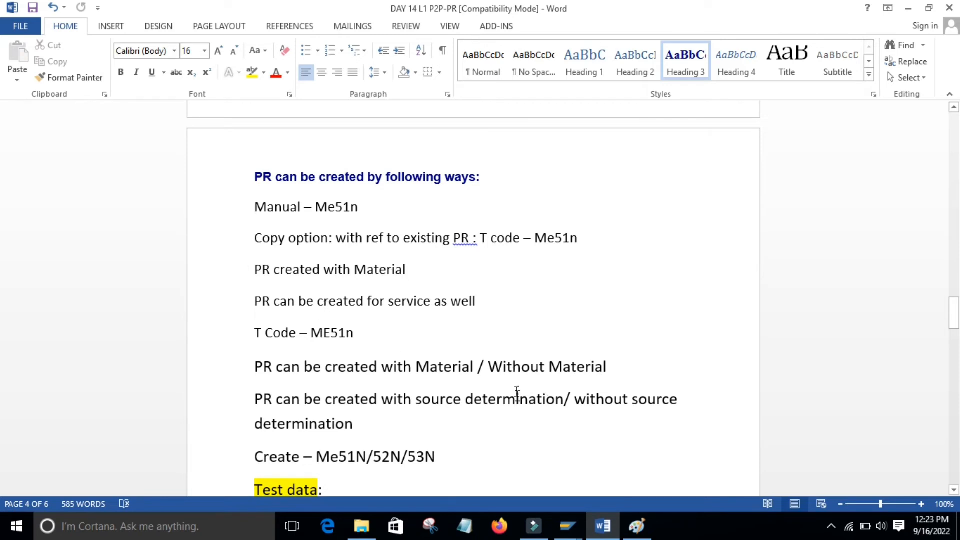
Step: Examine the notes on creating a PR with or without material and source determination, including the test data section
click(650, 430)
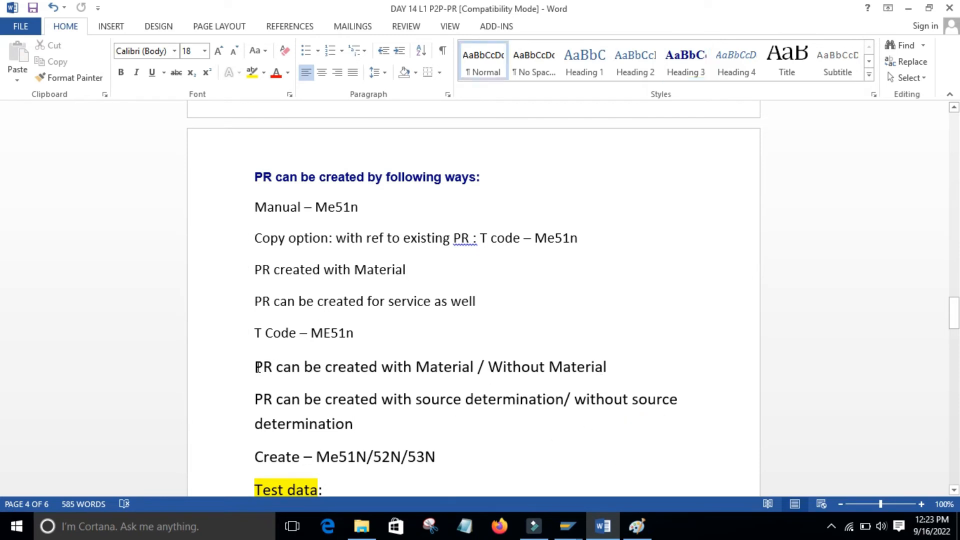
drag(253, 366, 602, 356)
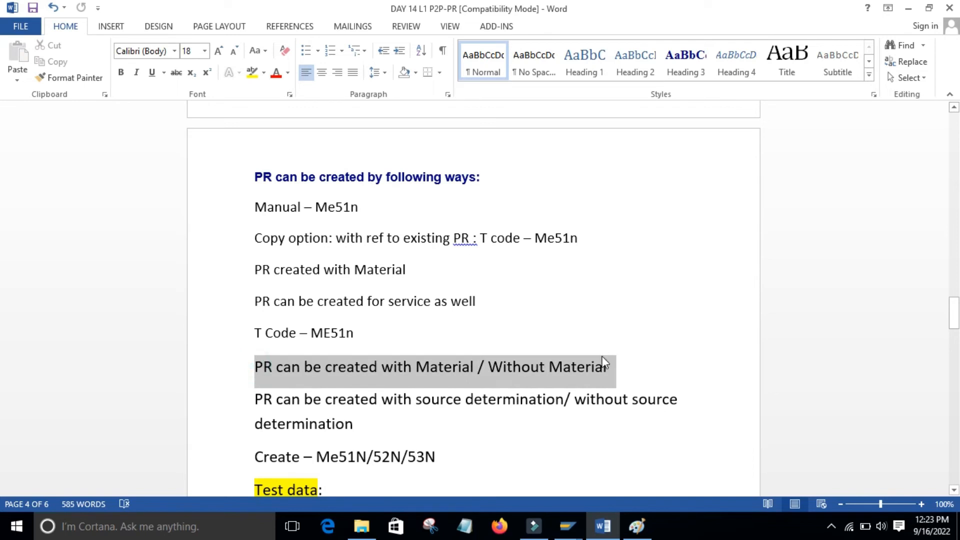
click(571, 442)
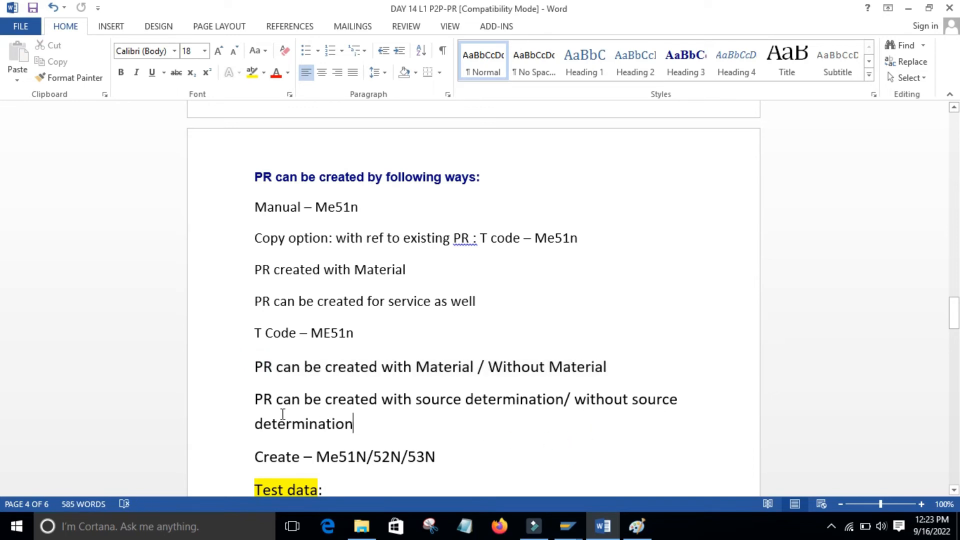
click(241, 397)
click(512, 428)
click(510, 451)
drag(957, 307, 958, 320)
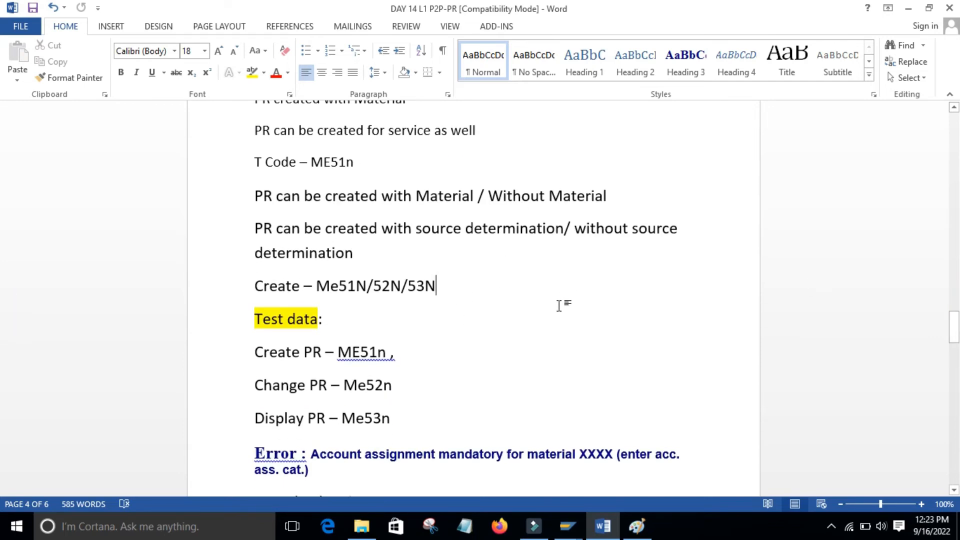
drag(954, 327, 955, 319)
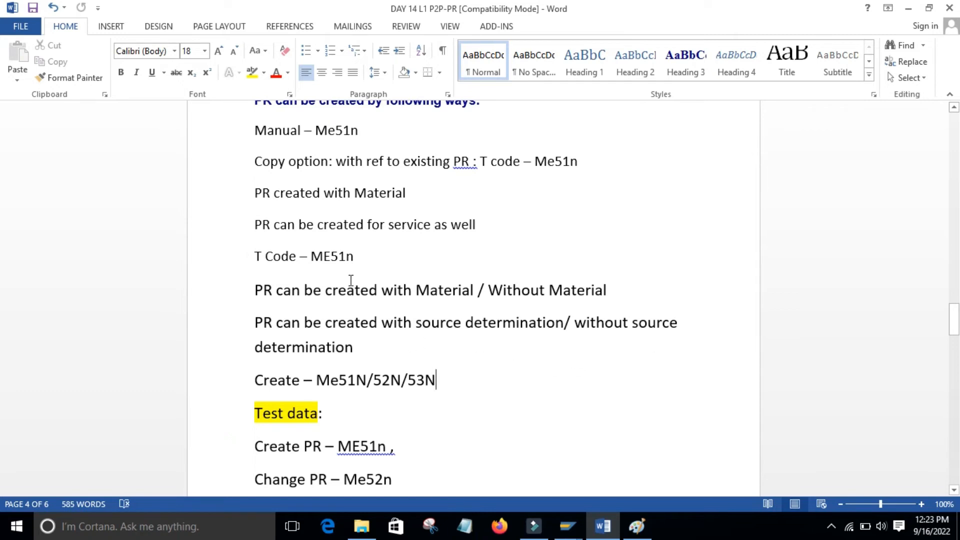
Step: Go to the notes on tables used for PR and place the cursor on the empty line below the Eban entry
drag(955, 319, 955, 415)
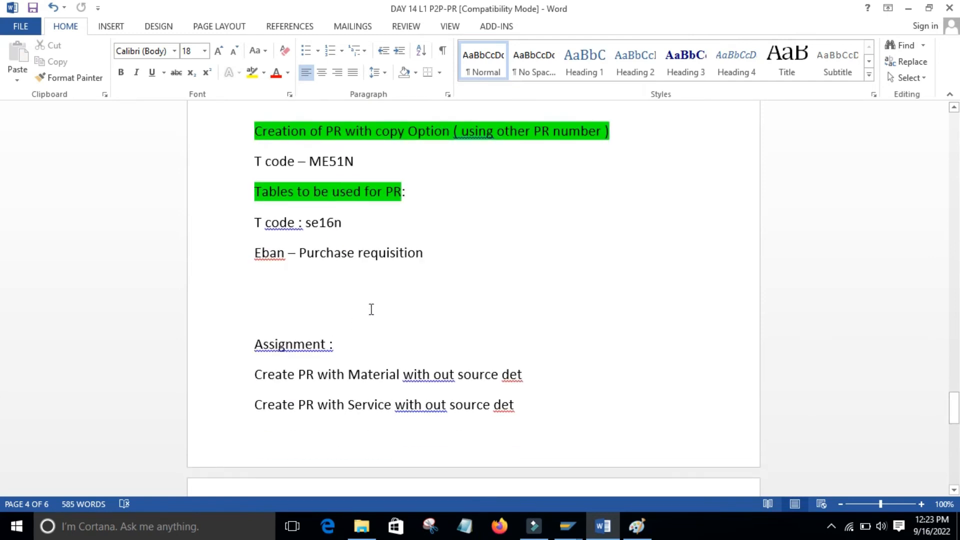
click(385, 290)
click(372, 288)
Step: Switch to the SAP purchase requisition list and start the change transaction ME52N from it
click(568, 526)
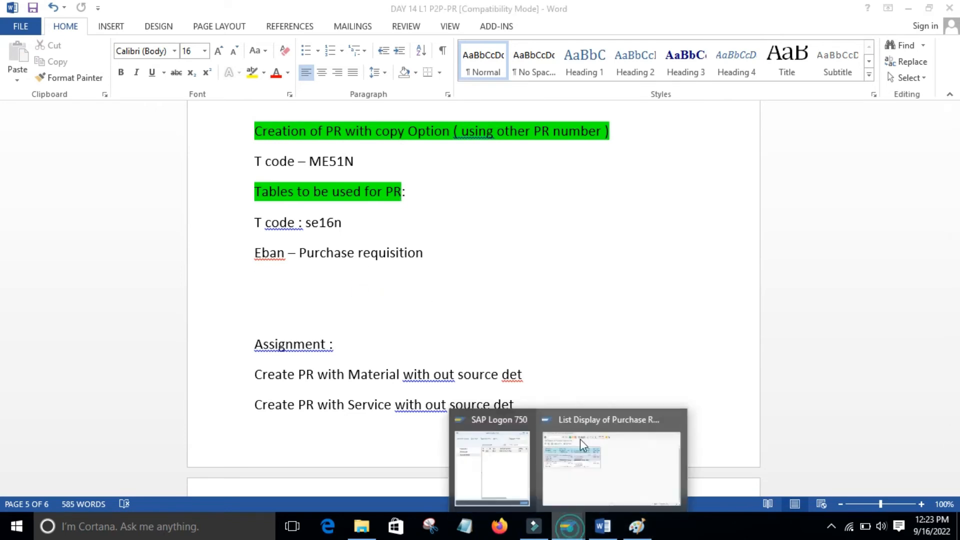
click(591, 466)
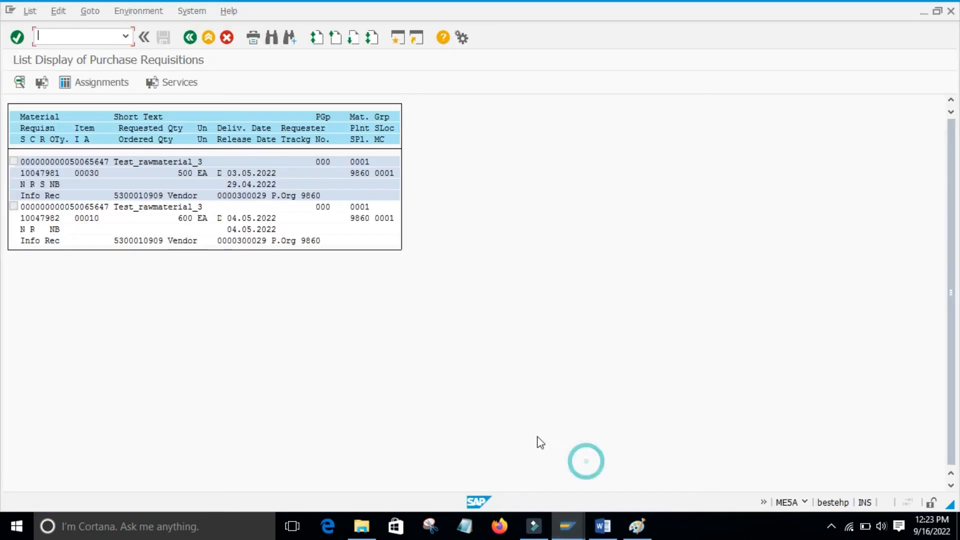
click(102, 40)
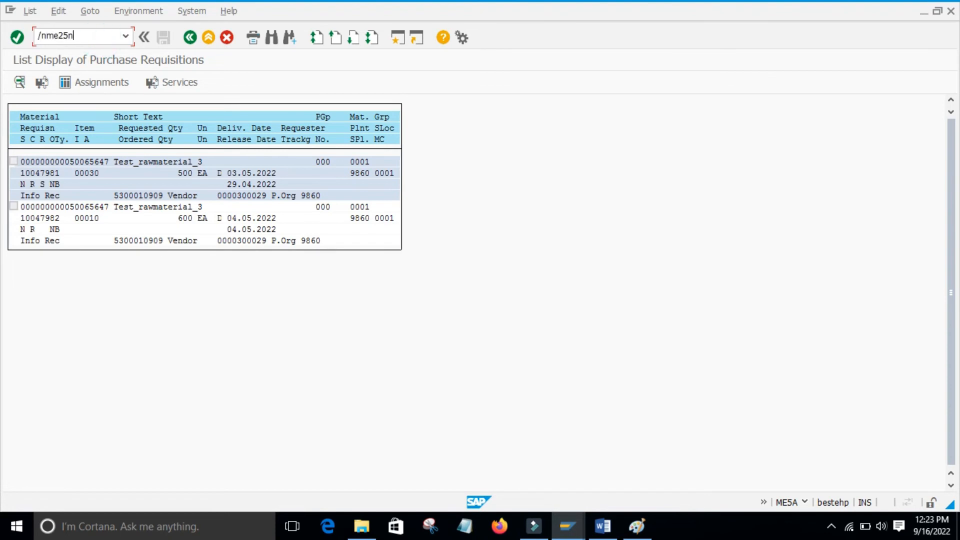
key(Return)
click(74, 39)
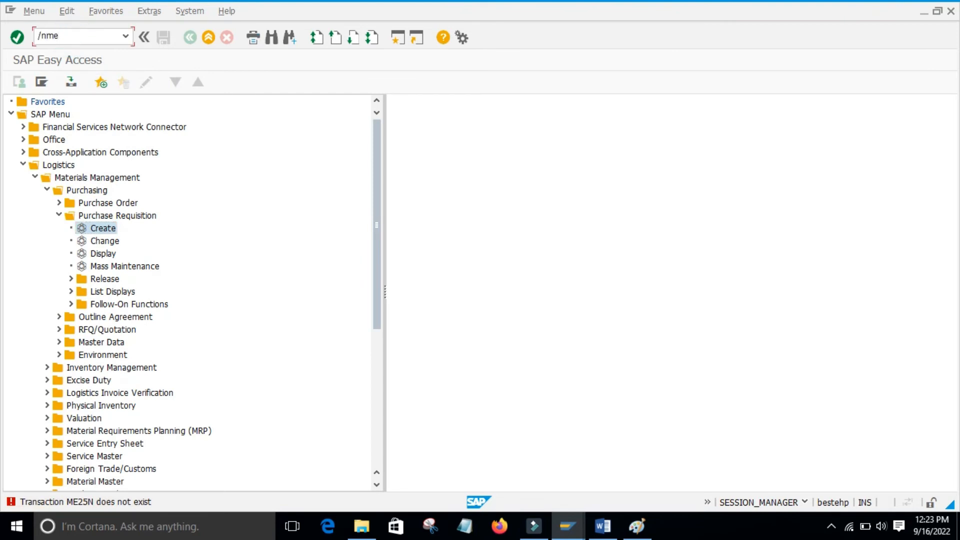
text(/nme52n)
key(Return)
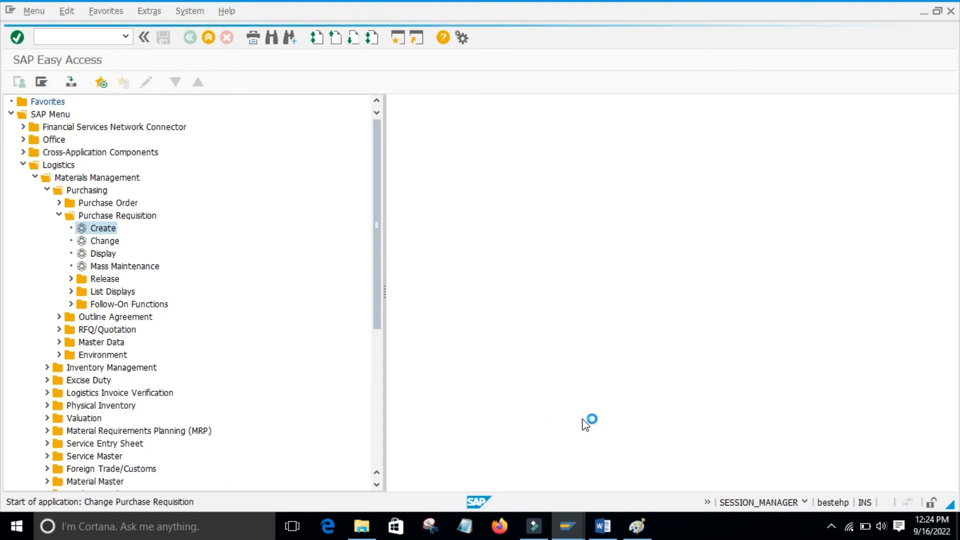
Step: Switch to Word and select in turn the T code se16n and the table name Eban in the notes
click(602, 525)
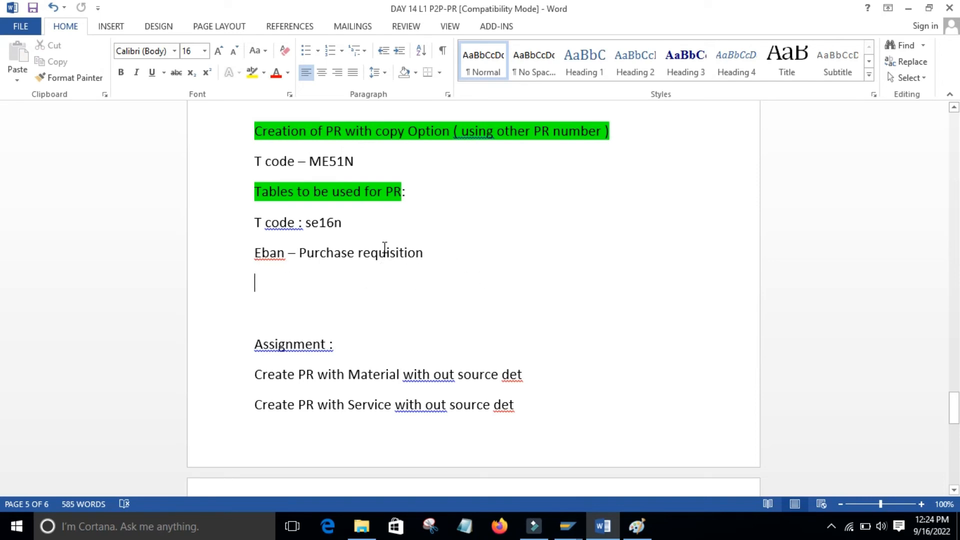
double_click(312, 223)
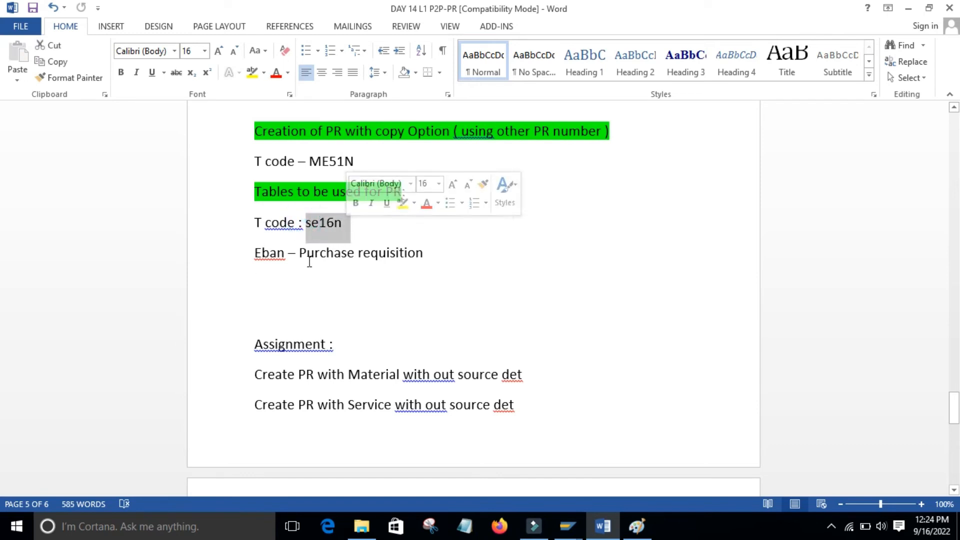
click(298, 276)
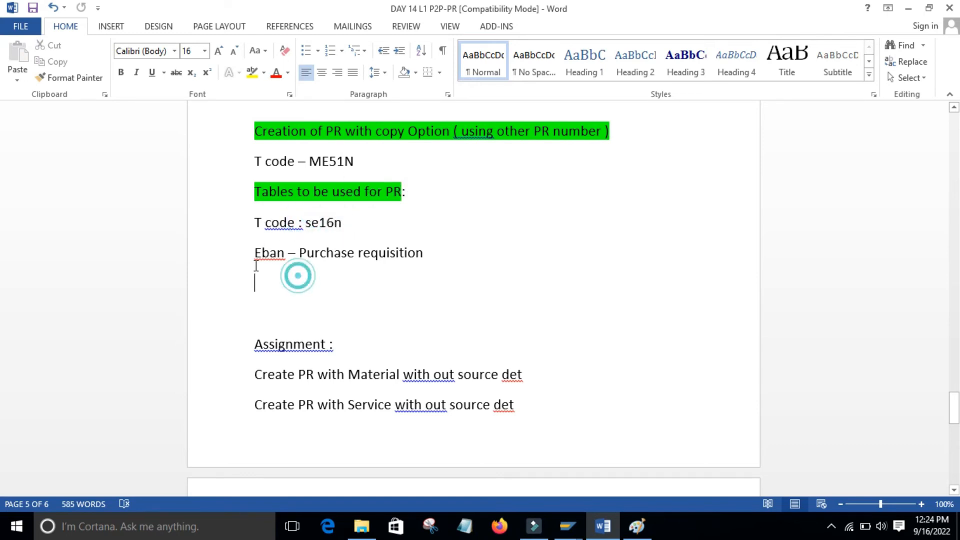
click(345, 273)
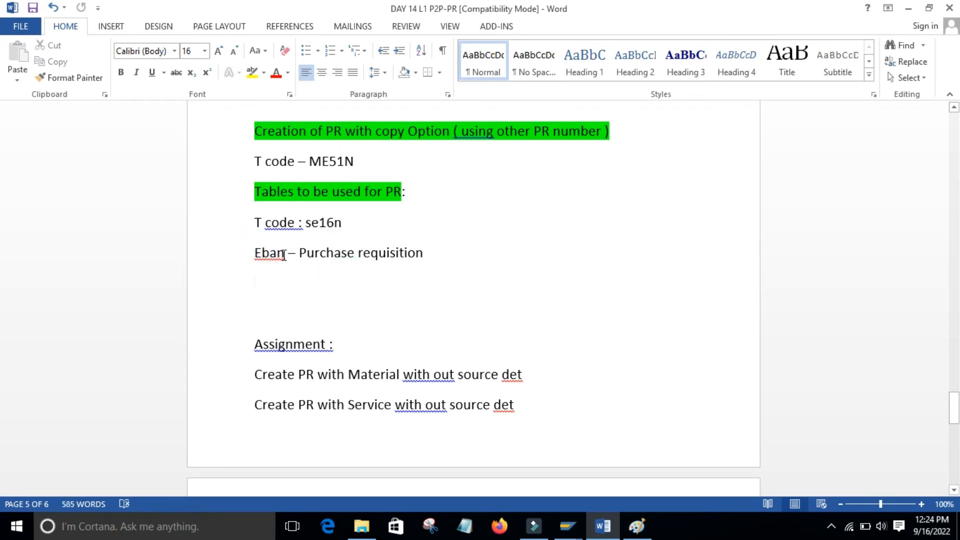
drag(283, 255, 242, 252)
click(383, 299)
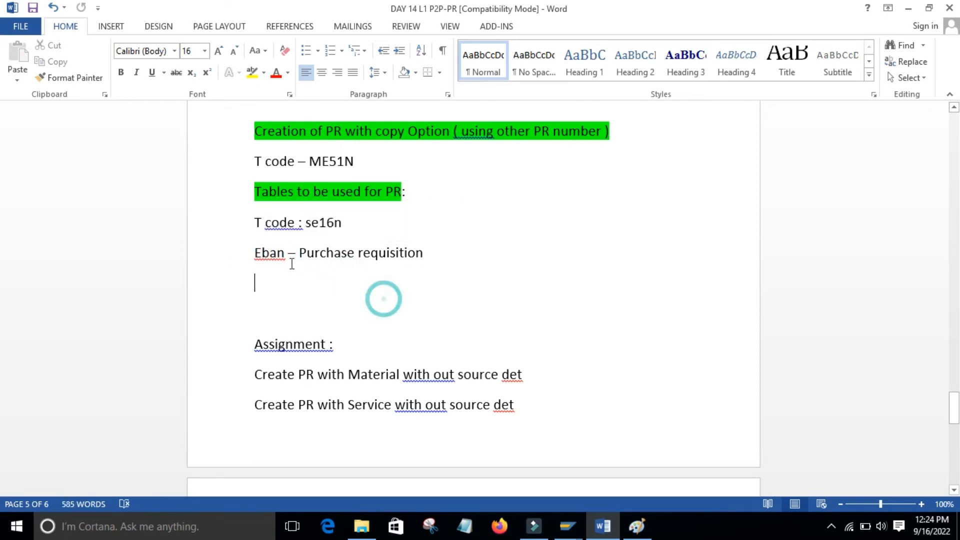
click(439, 289)
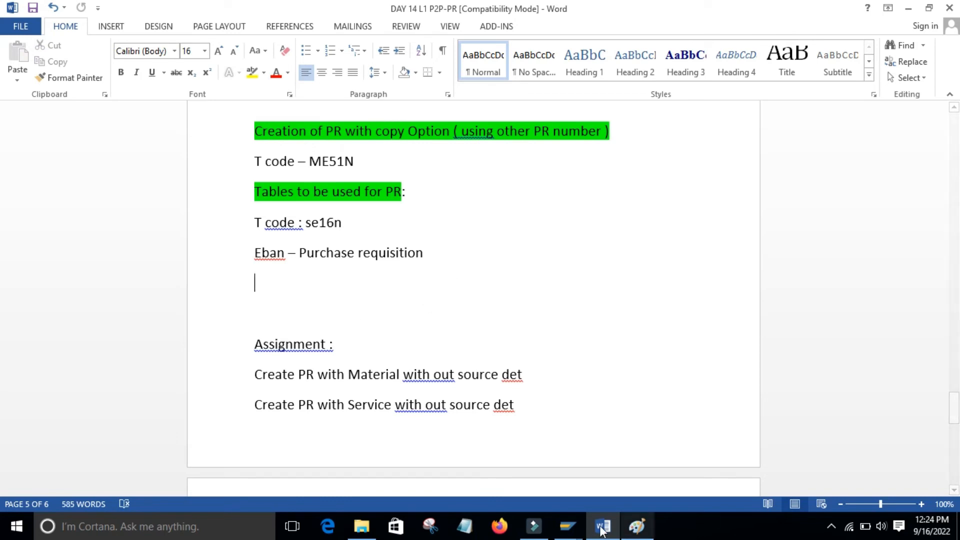
Step: Switch to the SAP Change Purchase Req. window, open an additional session and load table EBAN in SE16N
mouse_move(567, 526)
click(619, 465)
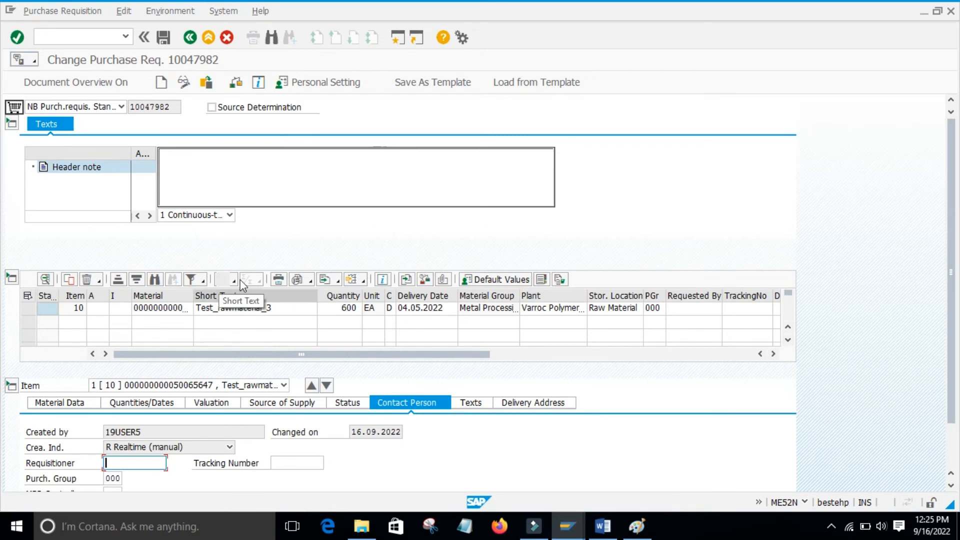
click(282, 242)
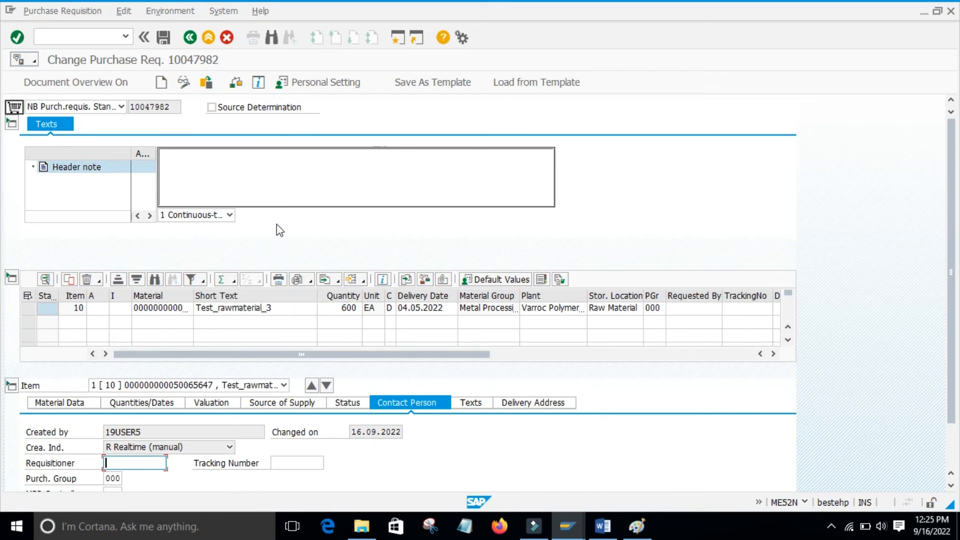
click(74, 32)
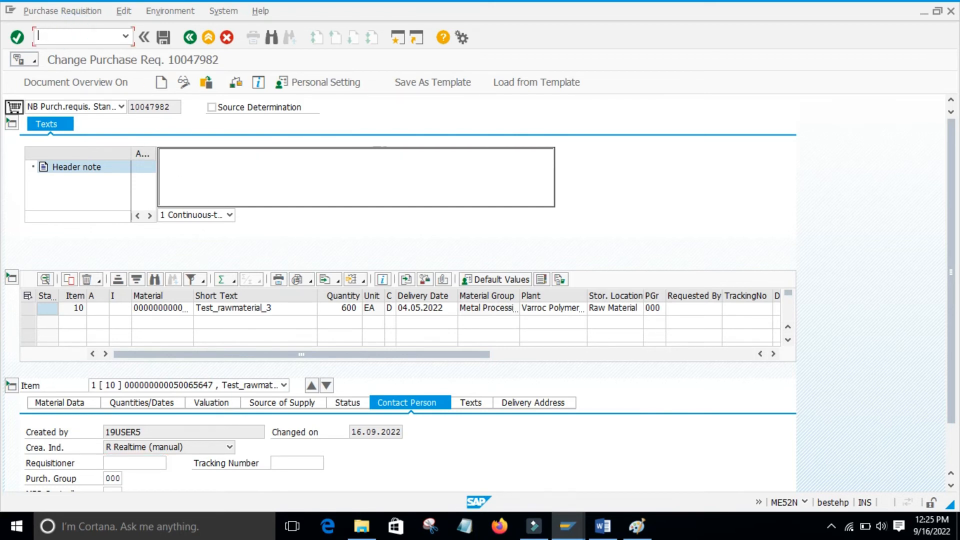
click(400, 36)
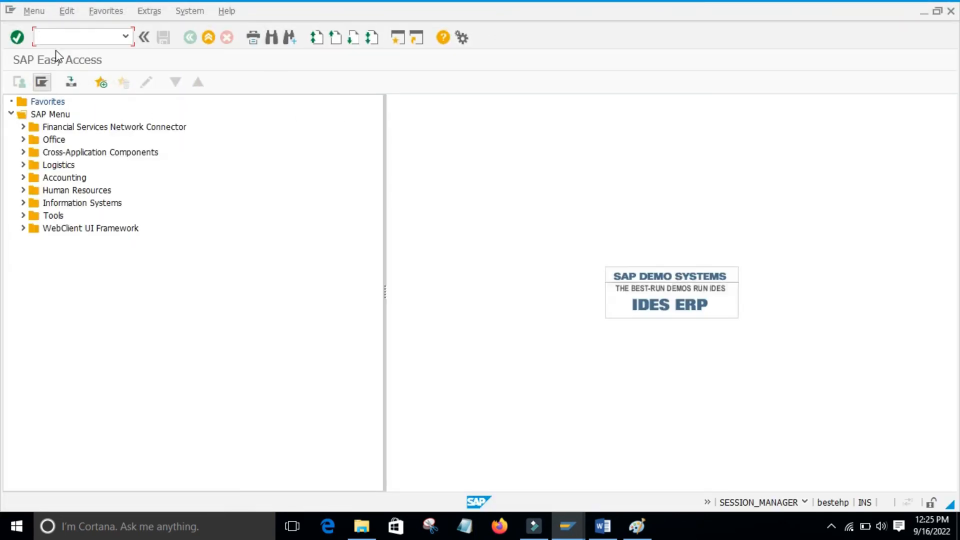
click(52, 35)
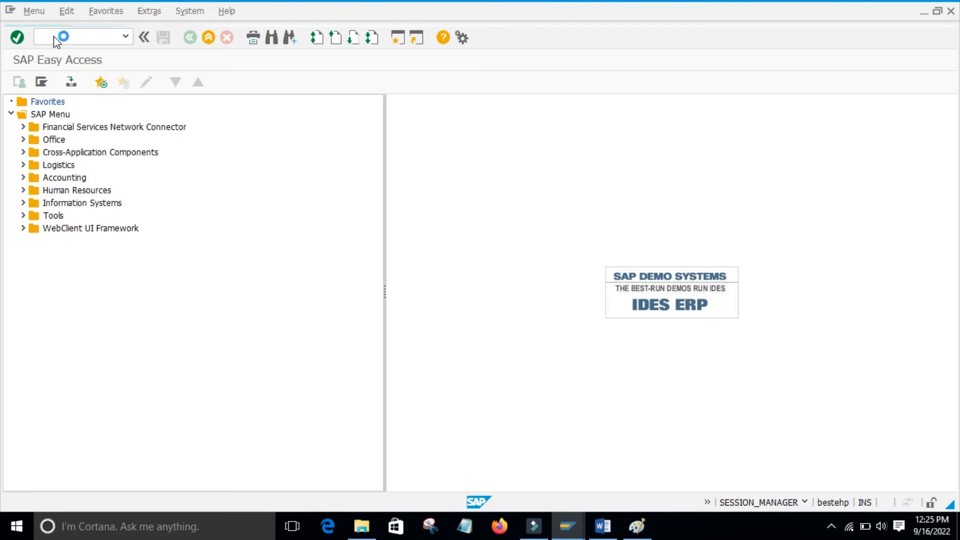
key(Return)
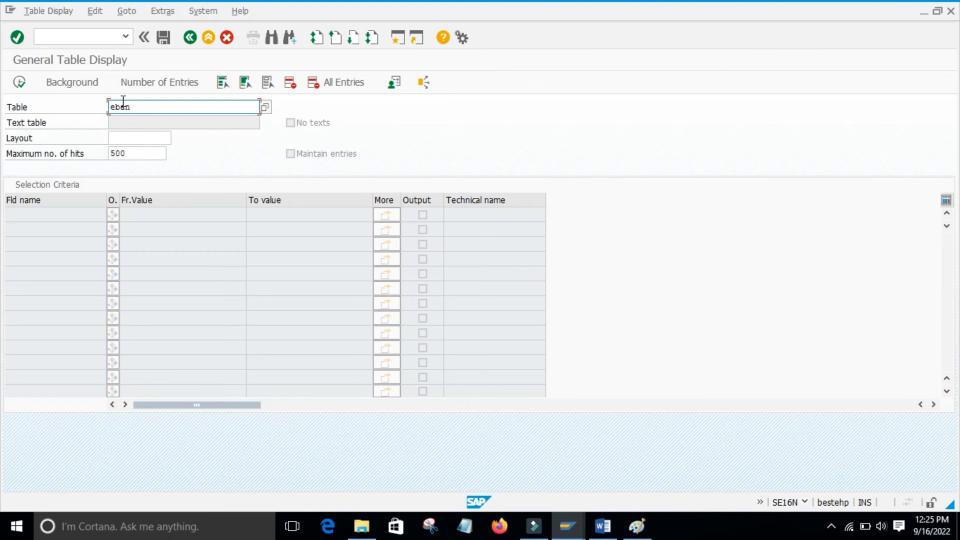
text(eban)
key(Return)
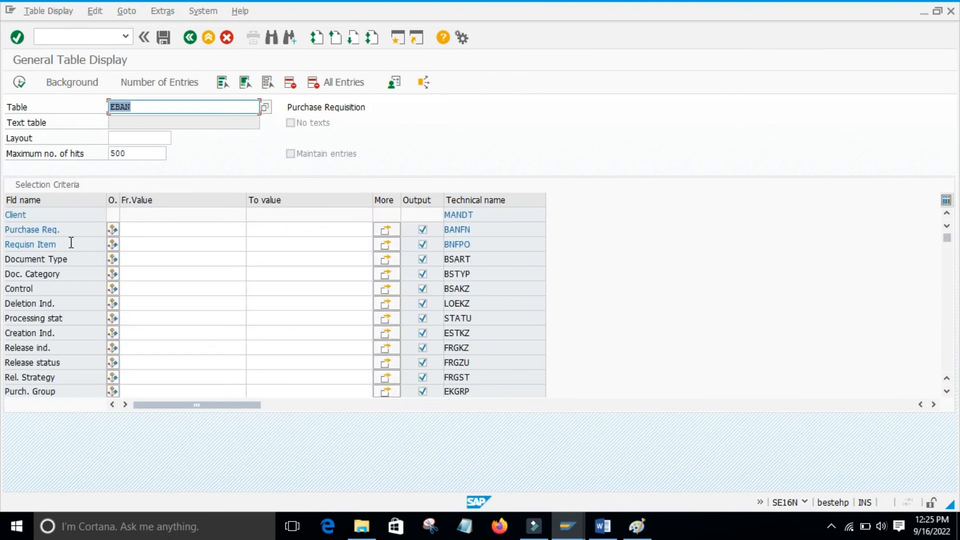
Step: Filter EBAN by the requisition number copied from the Change Purchase Req. session and display the matching entries
click(139, 234)
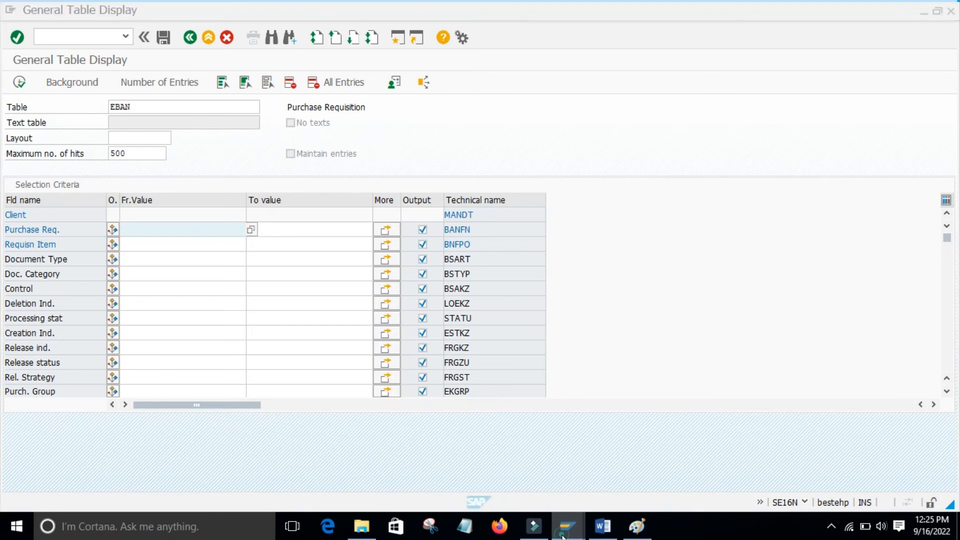
mouse_move(567, 525)
click(562, 488)
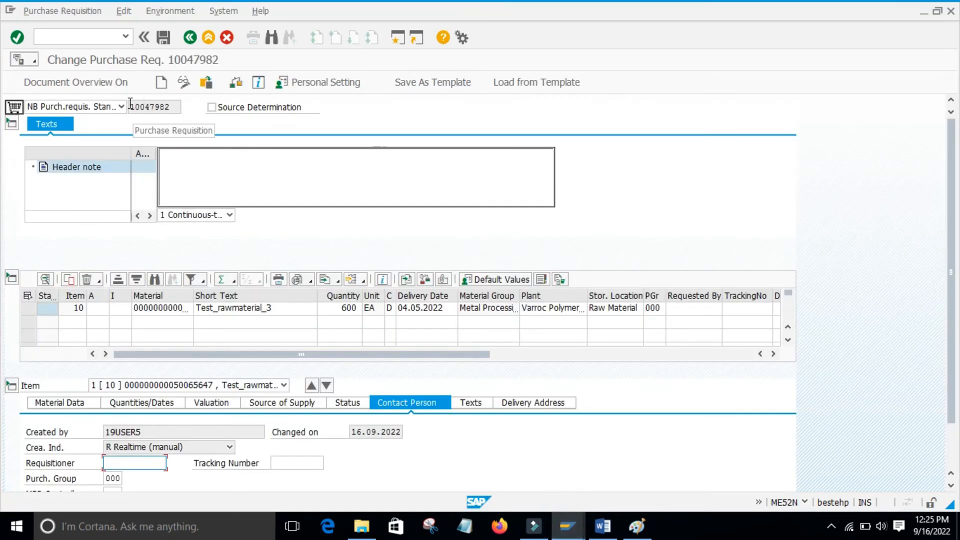
double_click(181, 106)
key(ctrl+c)
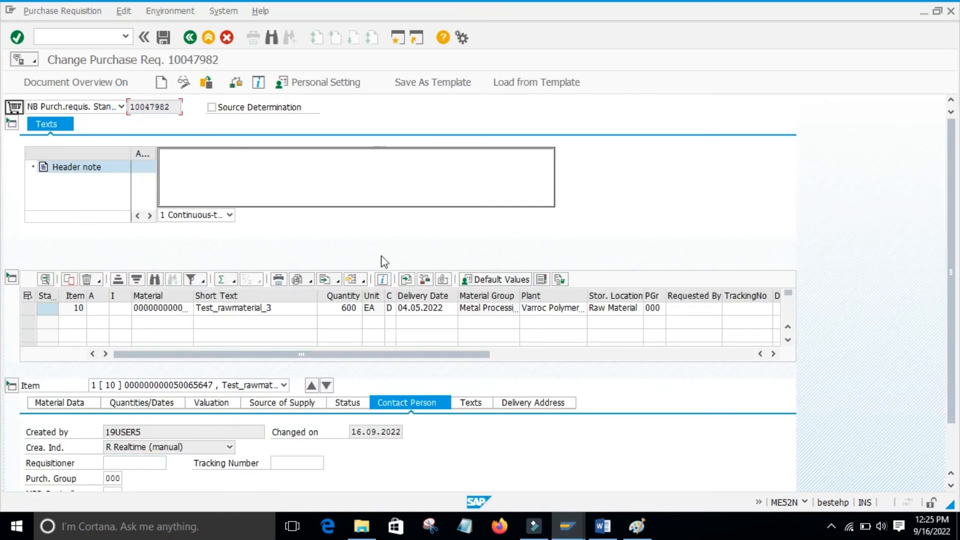
mouse_move(567, 526)
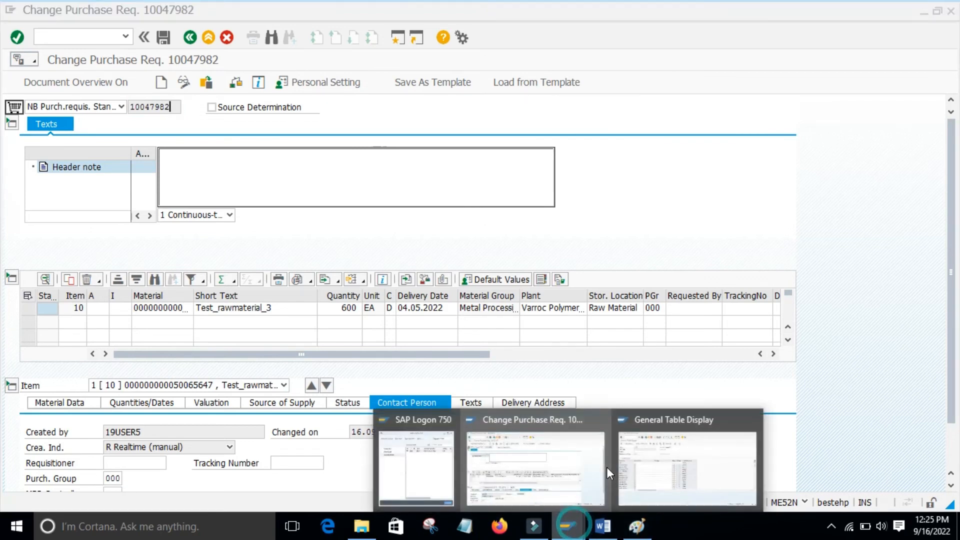
click(667, 453)
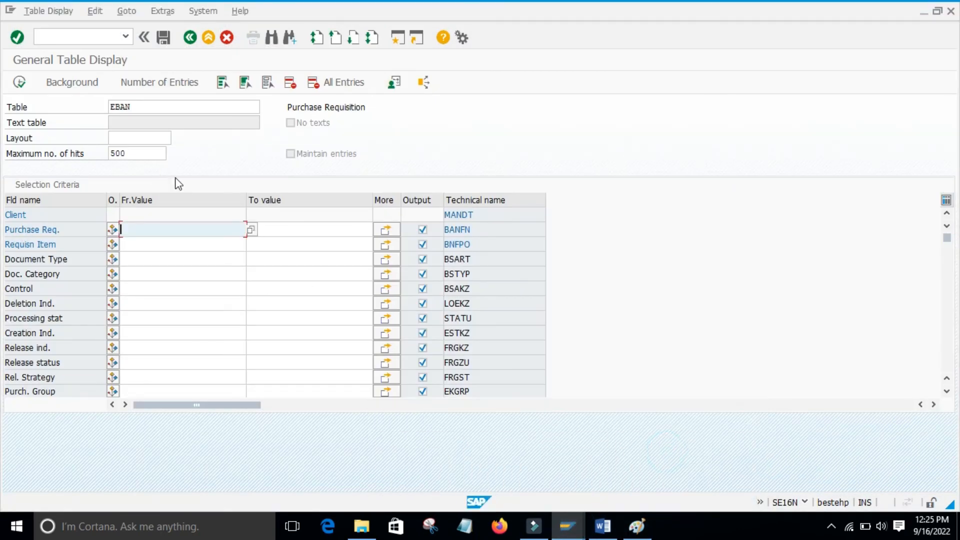
key(ctrl+v)
click(19, 82)
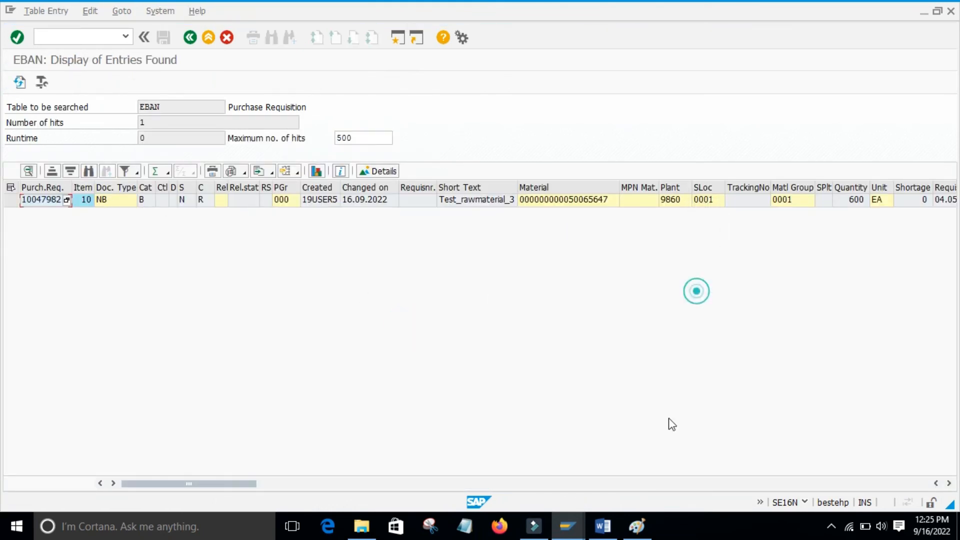
Step: Compare the EBAN entry with the requisition's item data, checking through to the fixed vendor and info record columns
click(566, 525)
click(527, 488)
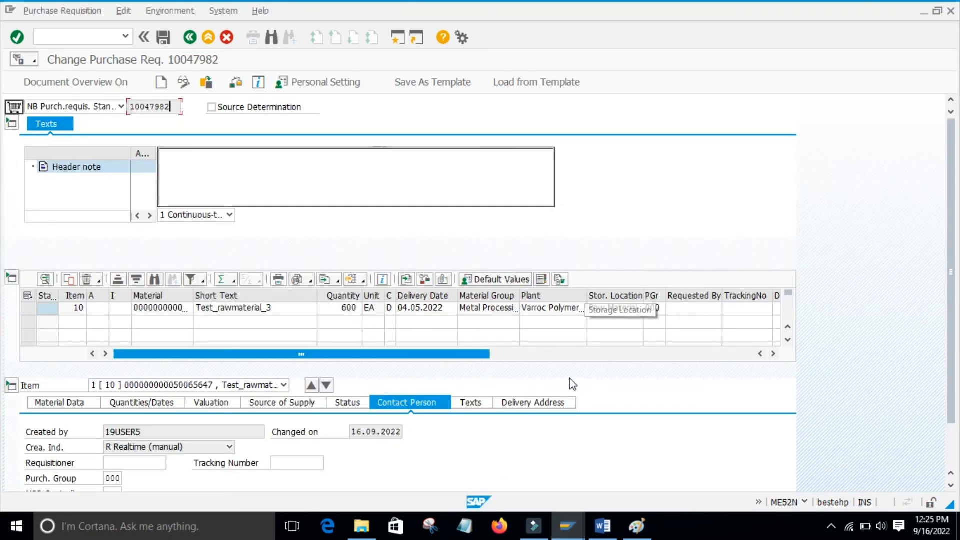
click(566, 525)
click(742, 468)
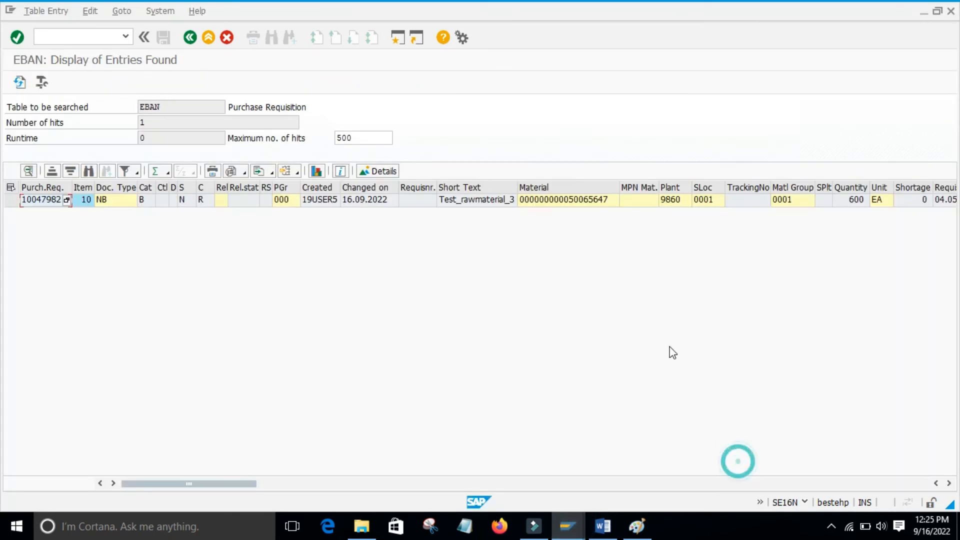
click(343, 484)
click(393, 484)
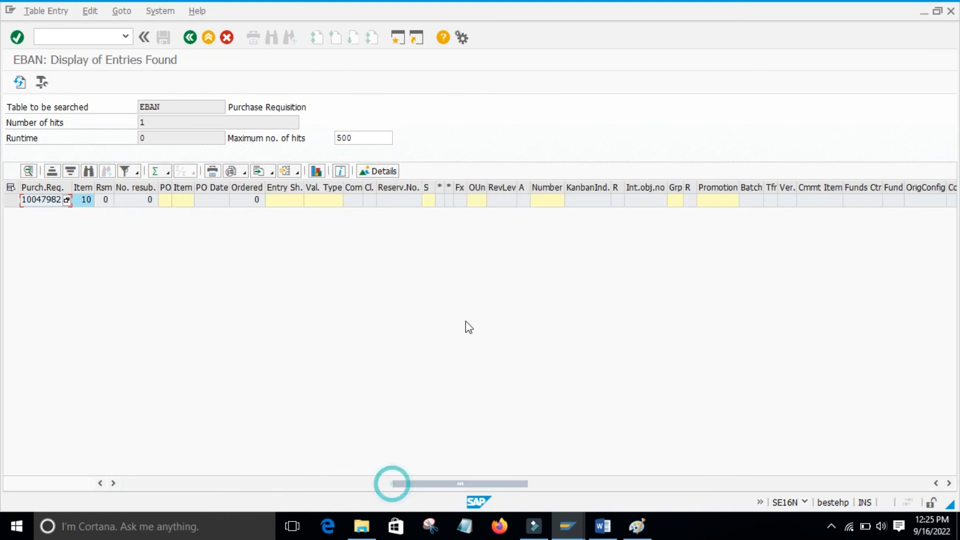
drag(338, 482, 335, 481)
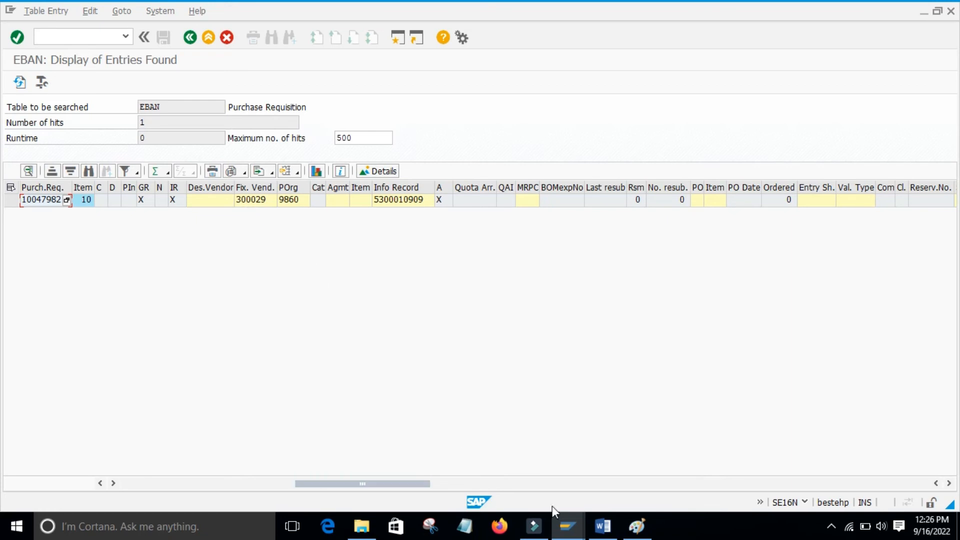
Step: Show the requisition item's source of supply, select its fixed vendor and compare it with the EBAN entry
mouse_move(567, 525)
click(570, 460)
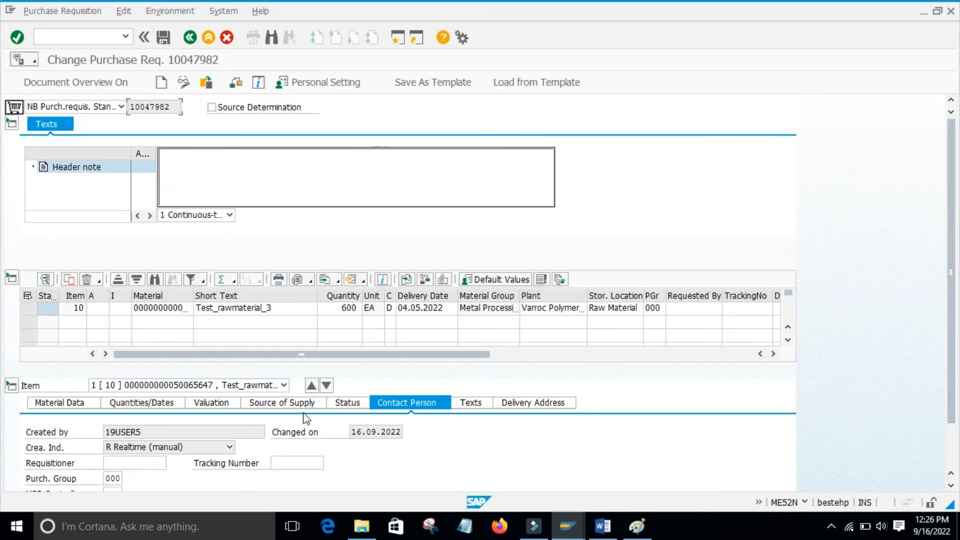
click(284, 407)
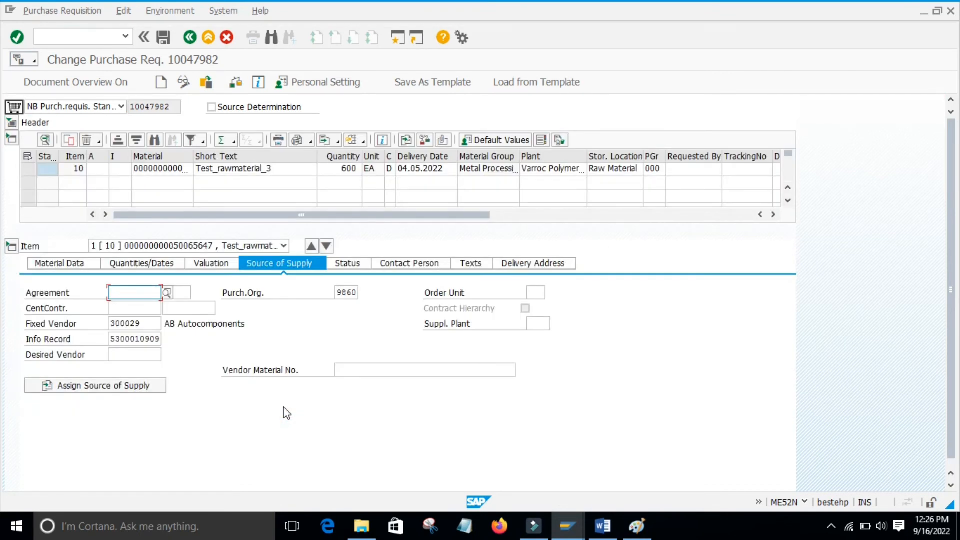
double_click(143, 323)
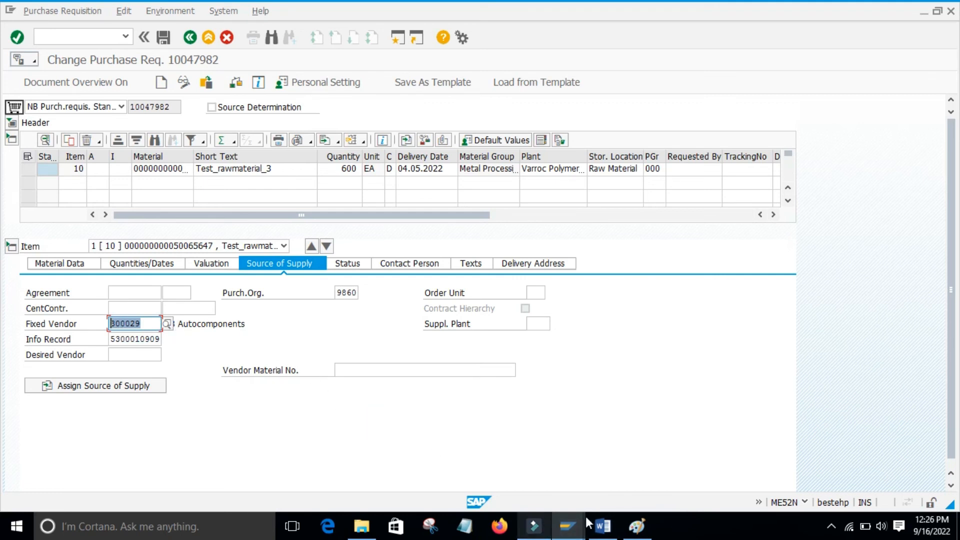
click(567, 526)
click(639, 455)
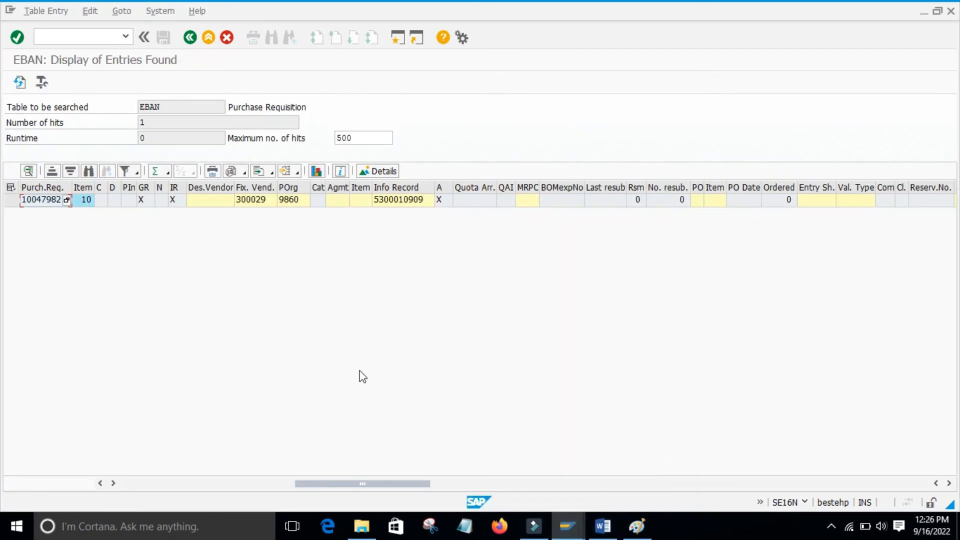
click(567, 526)
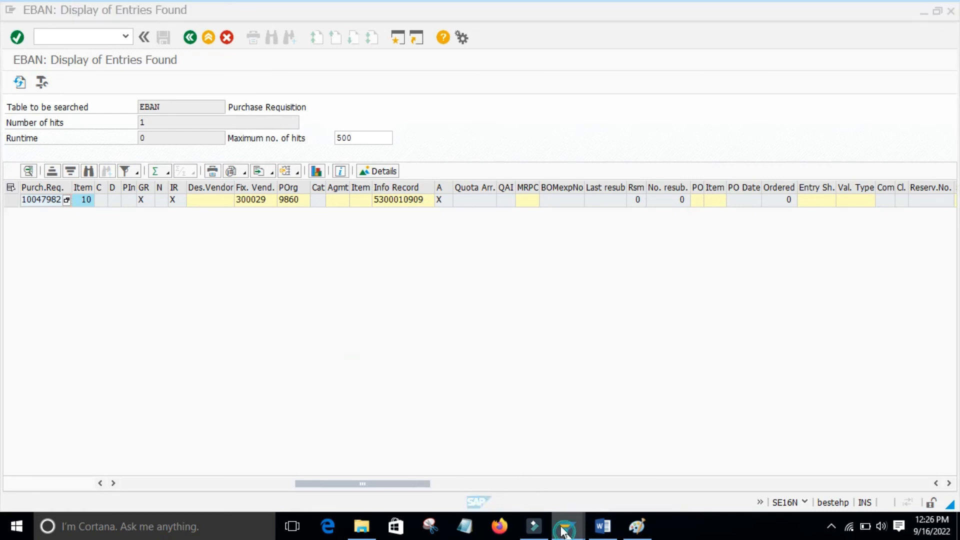
click(530, 455)
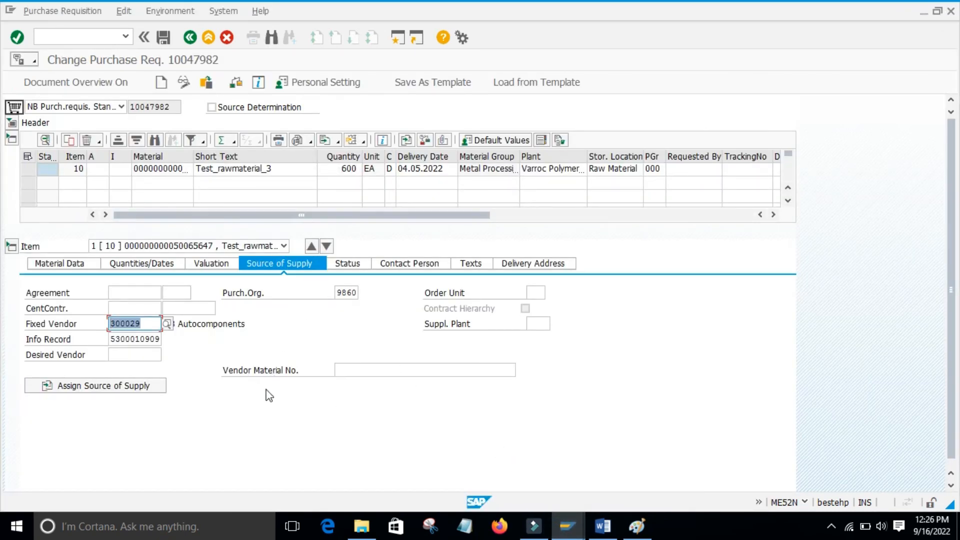
click(263, 424)
click(169, 420)
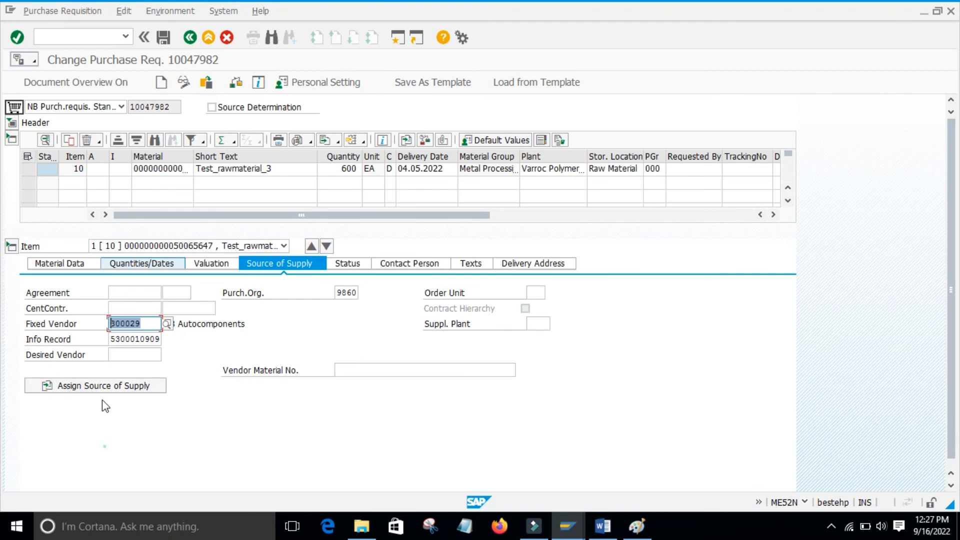
click(116, 388)
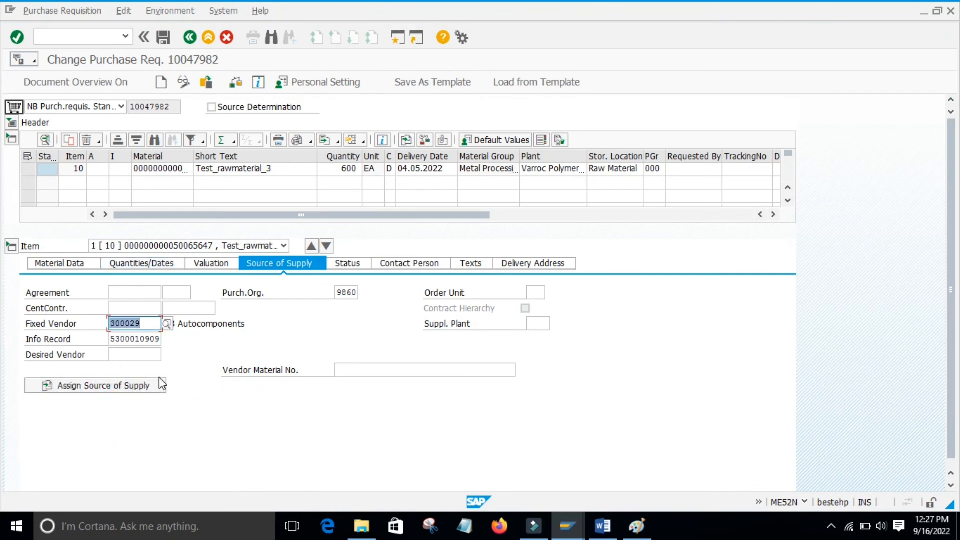
click(111, 388)
click(159, 441)
click(129, 386)
click(325, 420)
click(356, 421)
click(343, 425)
click(350, 432)
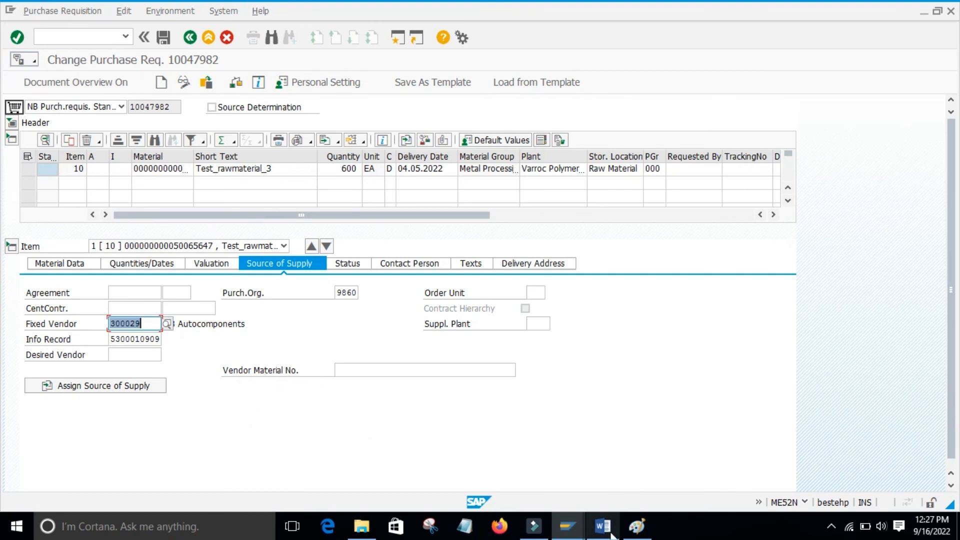
Step: Switch to the Paint diagram and draw a freehand check mark from the Purchase Dept box's edge up towards the empty area beside it
click(637, 525)
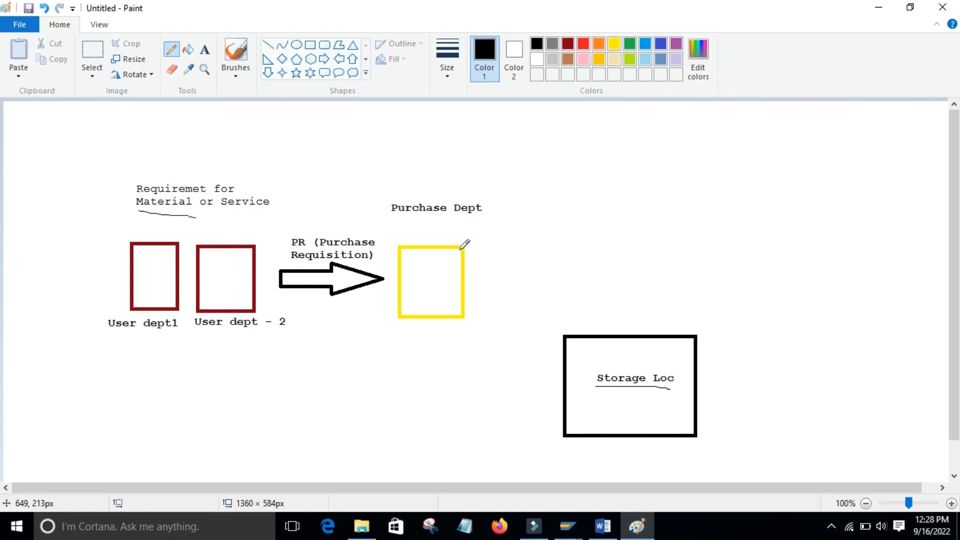
mouse_move(460, 265)
mouse_down()
mouse_move(470, 275)
mouse_move(562, 214)
mouse_up()
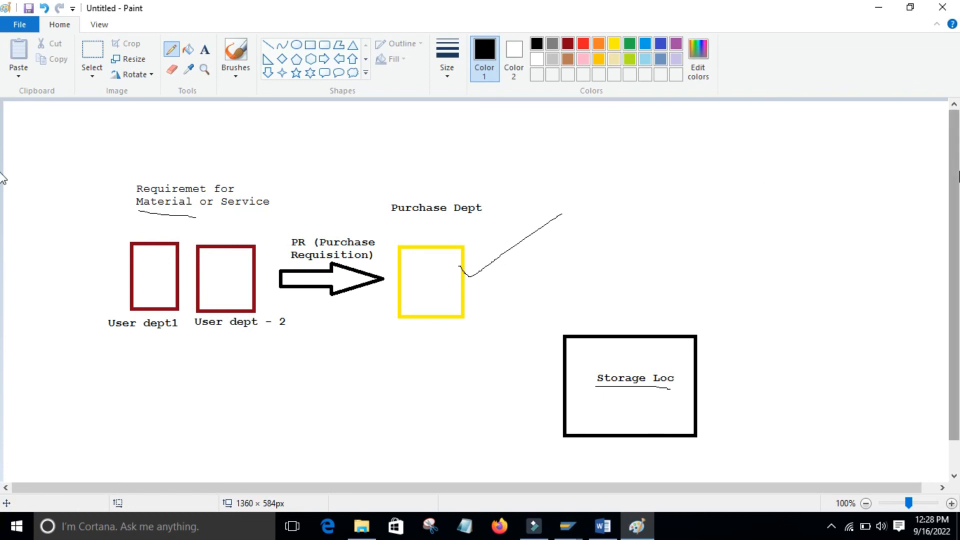
mouse_move(954, 116)
mouse_down()
mouse_move(953, 191)
mouse_move(954, 118)
mouse_up()
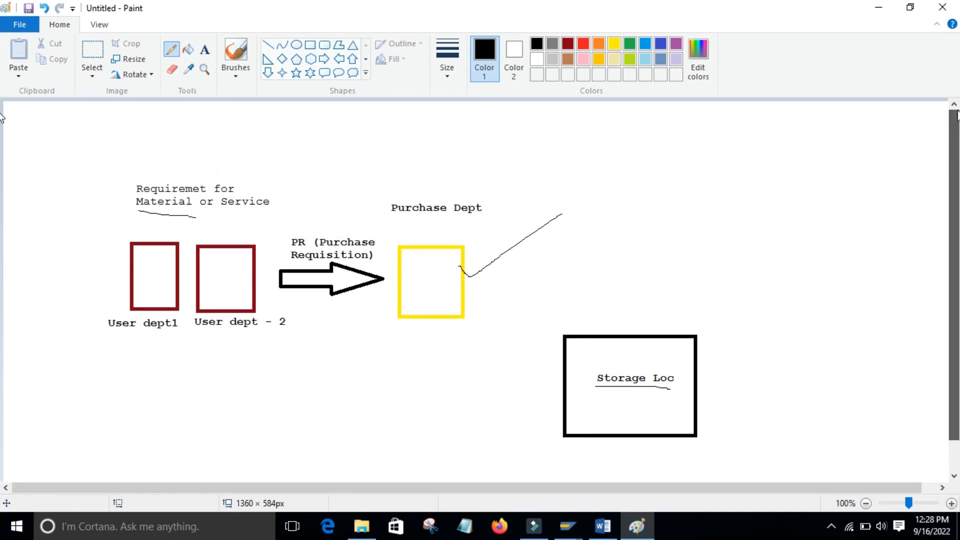
Step: Add the bold text label "Manually" above the "Requiremet for Material or Service" heading
click(209, 52)
click(69, 130)
drag(216, 145, 238, 164)
text(M)
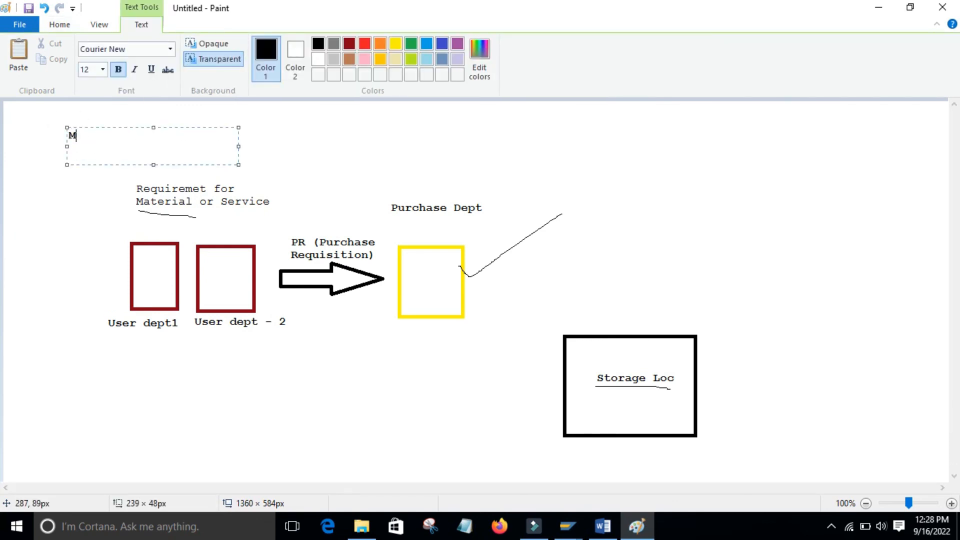
text(anually)
Step: Add the text label "Automatic Creation Of PR" below the two user department boxes
drag(43, 385, 276, 429)
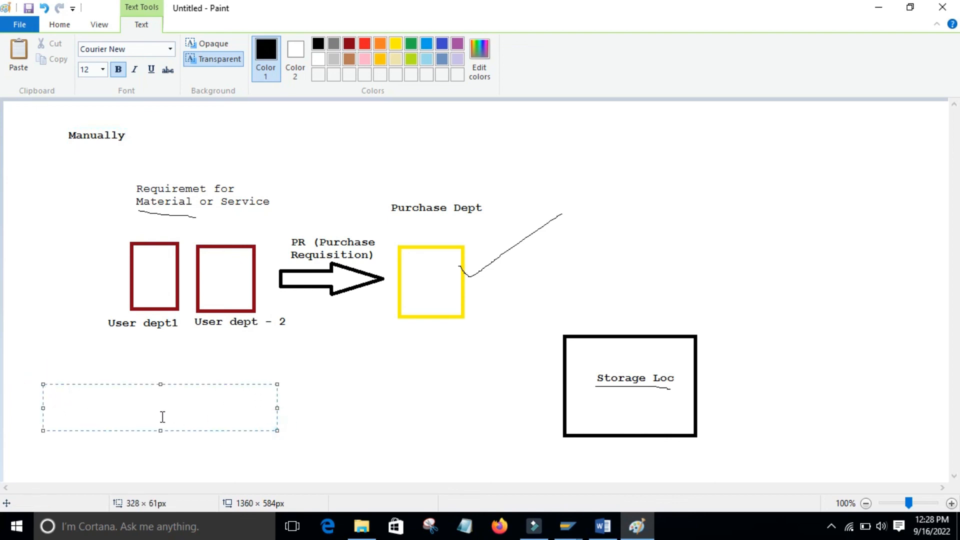
text(Automatic Cre)
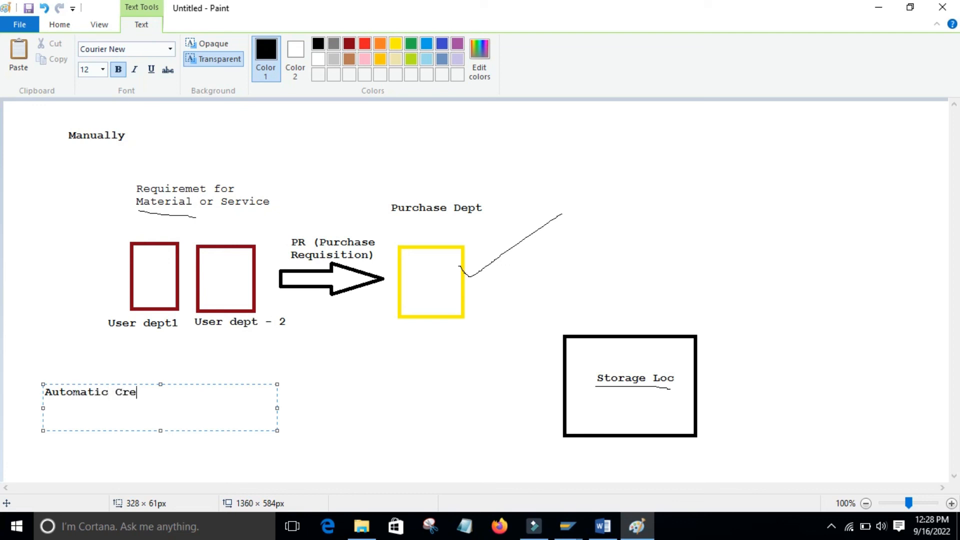
text(ation Of PR)
click(334, 437)
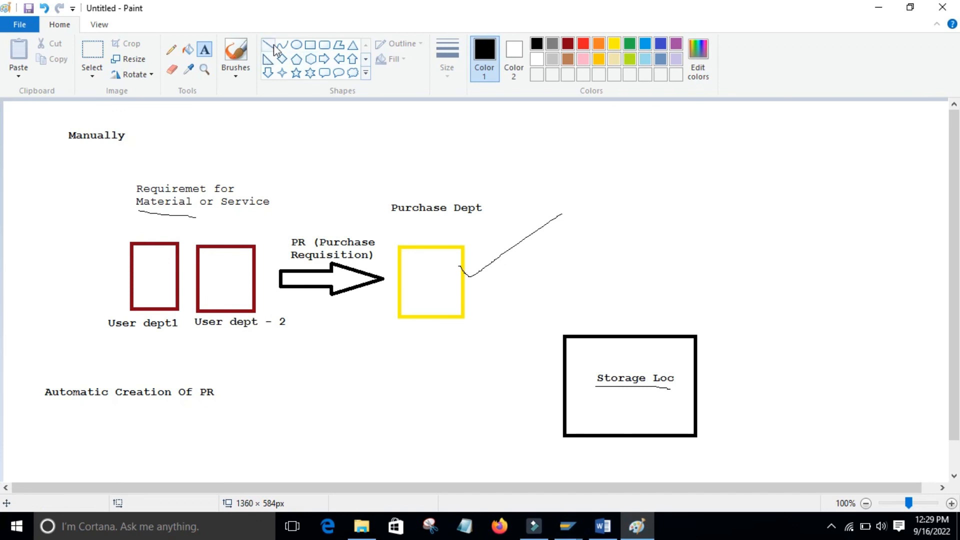
Step: Circle the "Automatic Creation Of PR" label with an ellipse about 270 × 35 px and the "Manually" label with one about 120 × 35 px
click(296, 44)
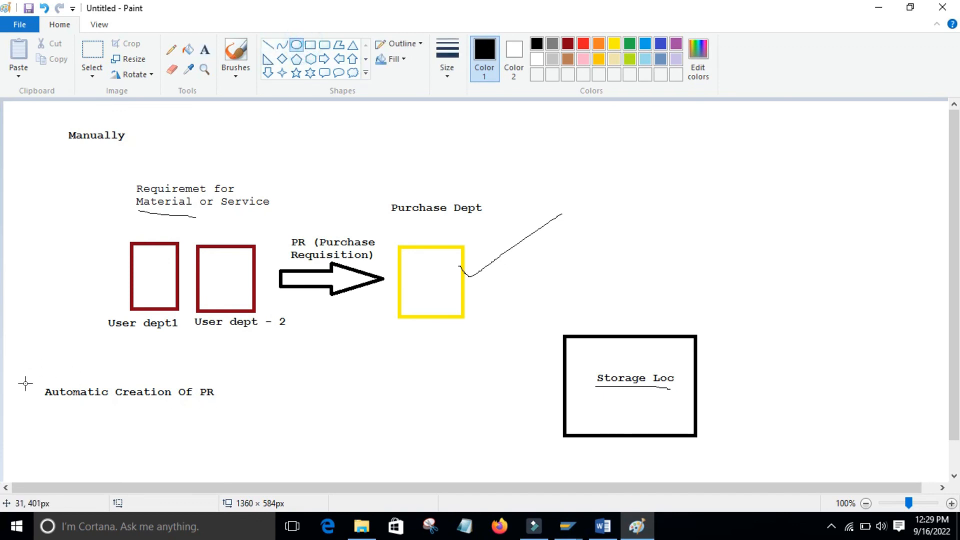
drag(37, 381, 227, 405)
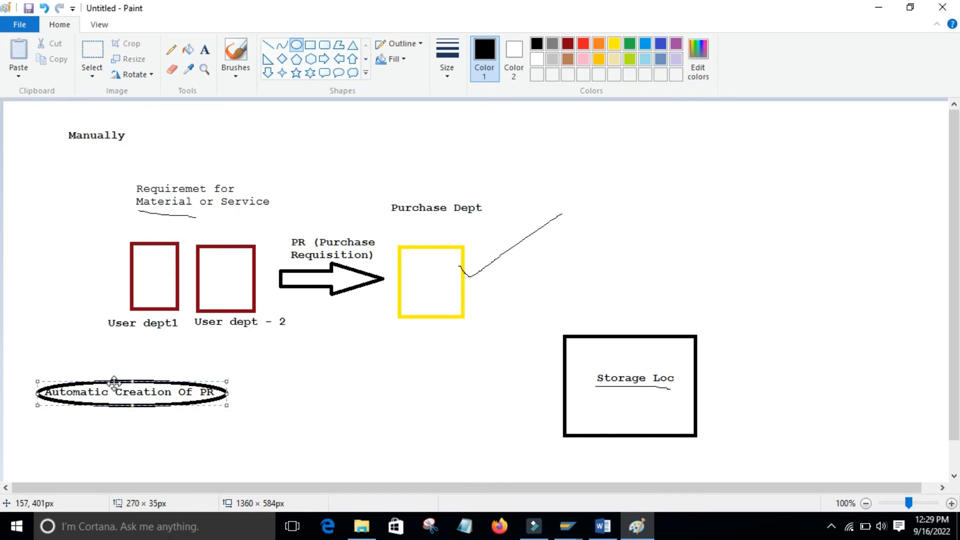
drag(115, 386, 118, 385)
click(182, 422)
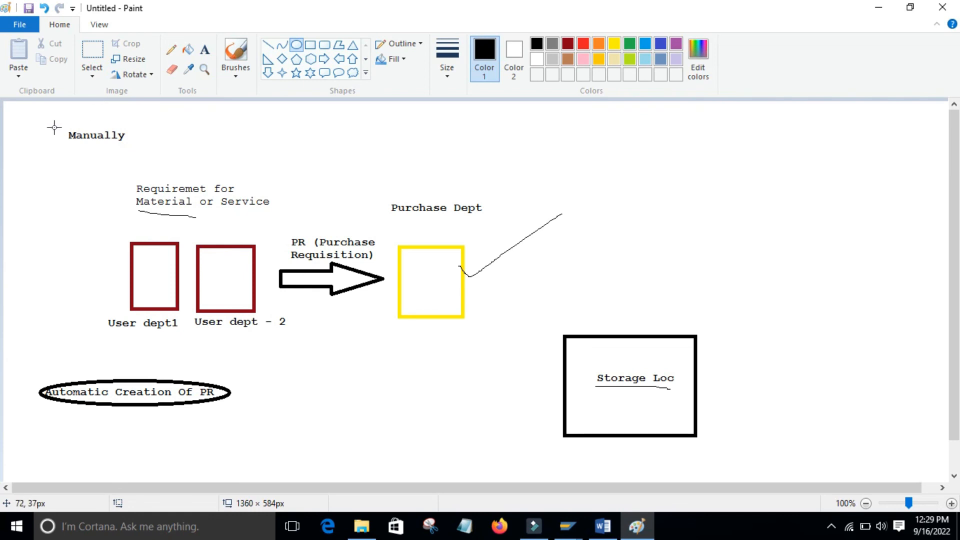
drag(53, 124, 139, 149)
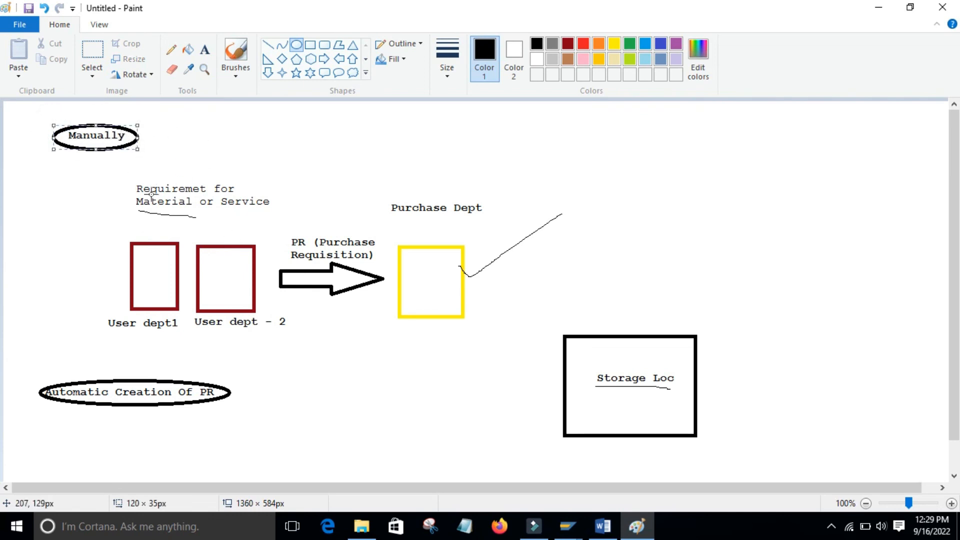